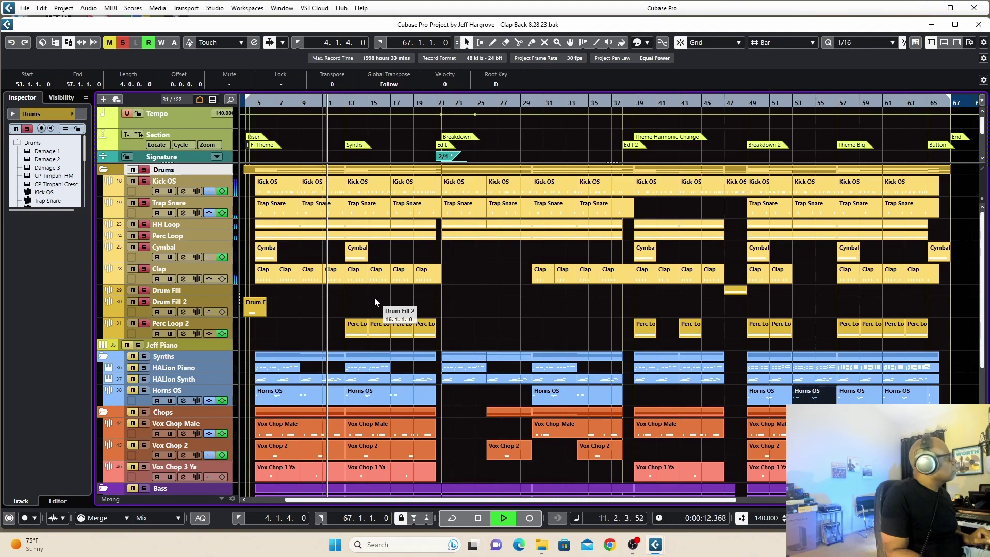
# Stop playback and solo the Kick OS track on its own within the Drums folder.
pyautogui.press('space')
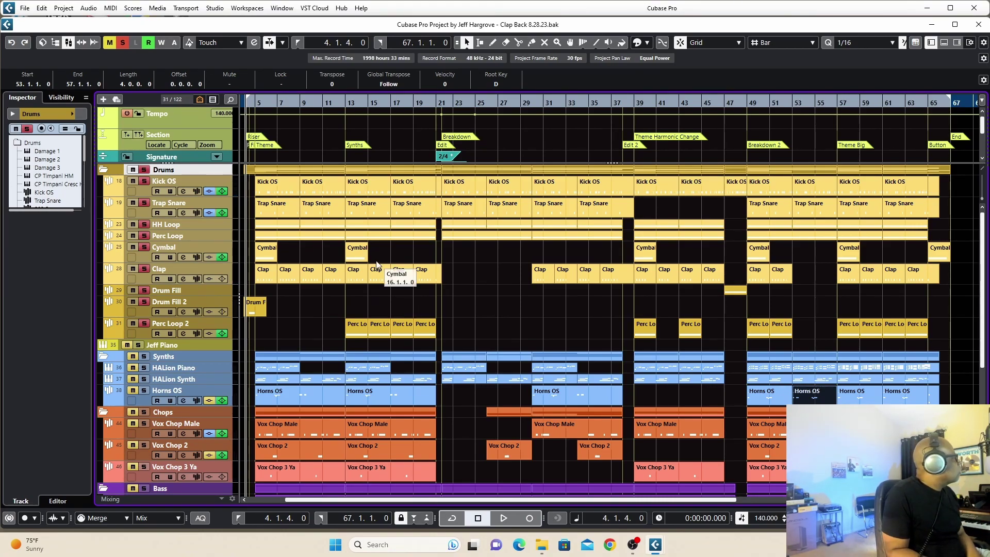
pyautogui.click(142, 181)
pyautogui.click(142, 182)
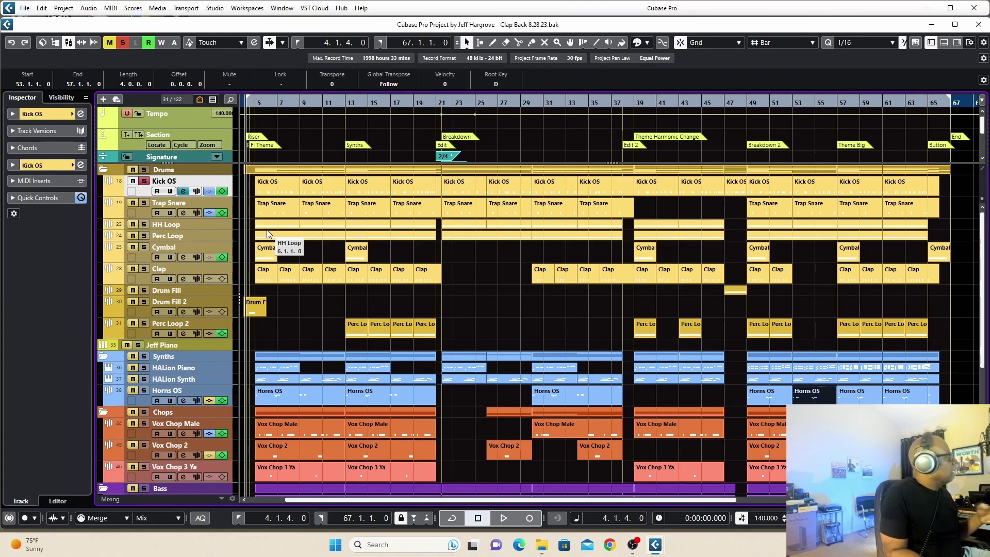
# Open the CLA-2A Stereo insert from the Kick OS channel settings and play the kick while watching the compressor's meter.
pyautogui.click(181, 192)
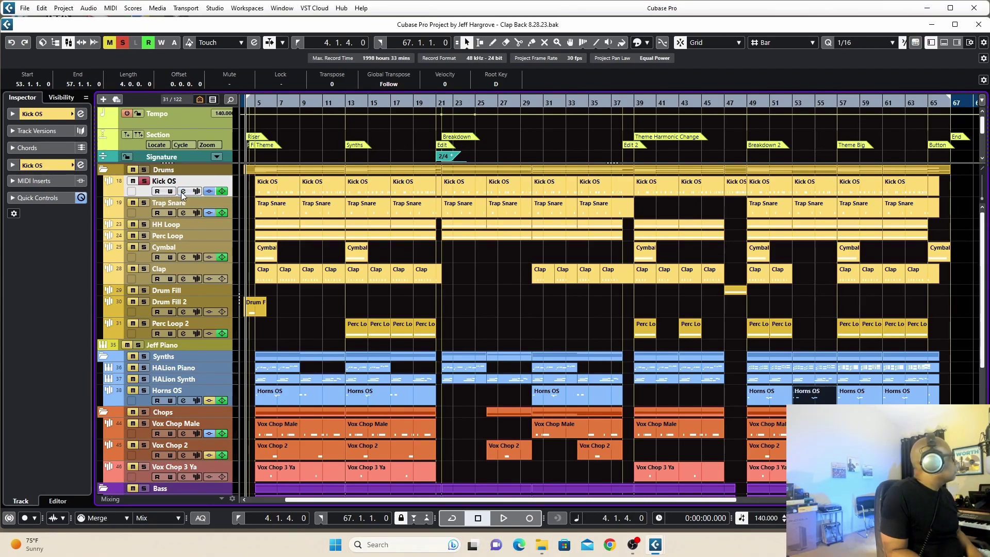
pyautogui.moveTo(497, 145); pyautogui.dragTo(513, 115)
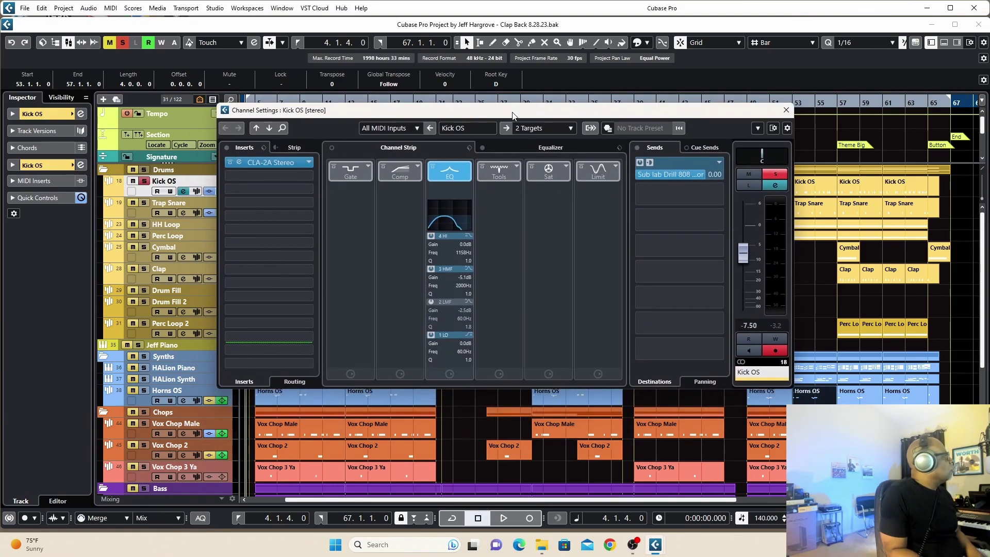
pyautogui.click(271, 163)
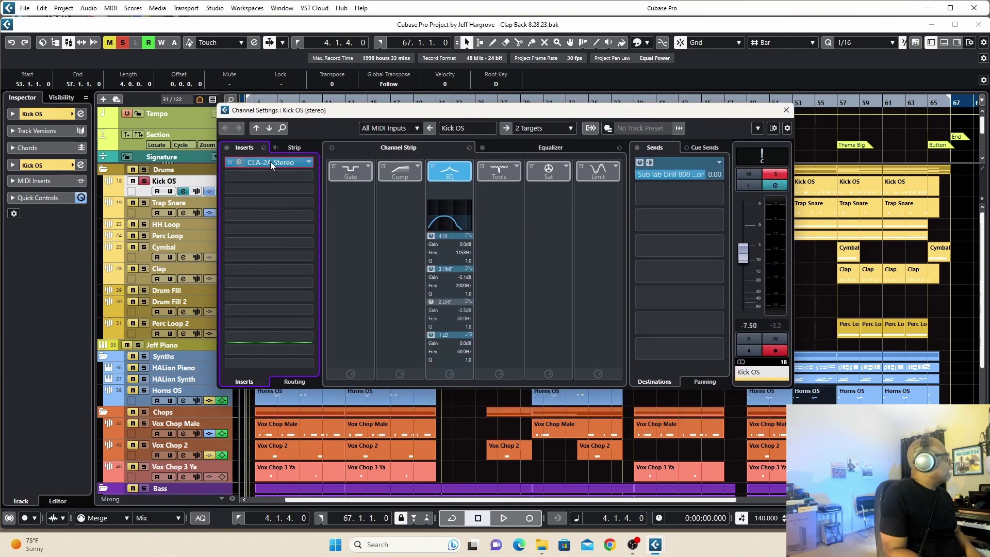
pyautogui.moveTo(478, 225); pyautogui.dragTo(470, 177)
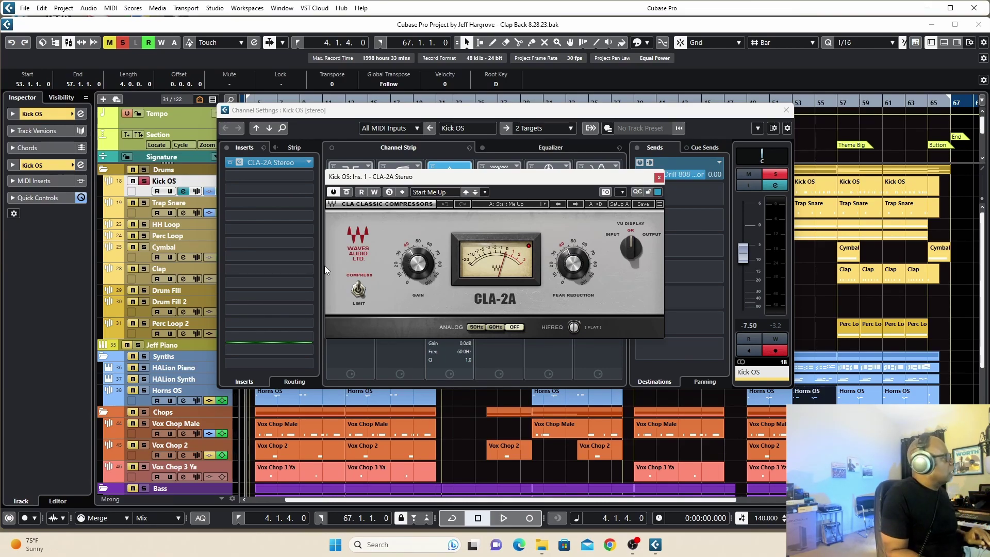
pyautogui.press('space')
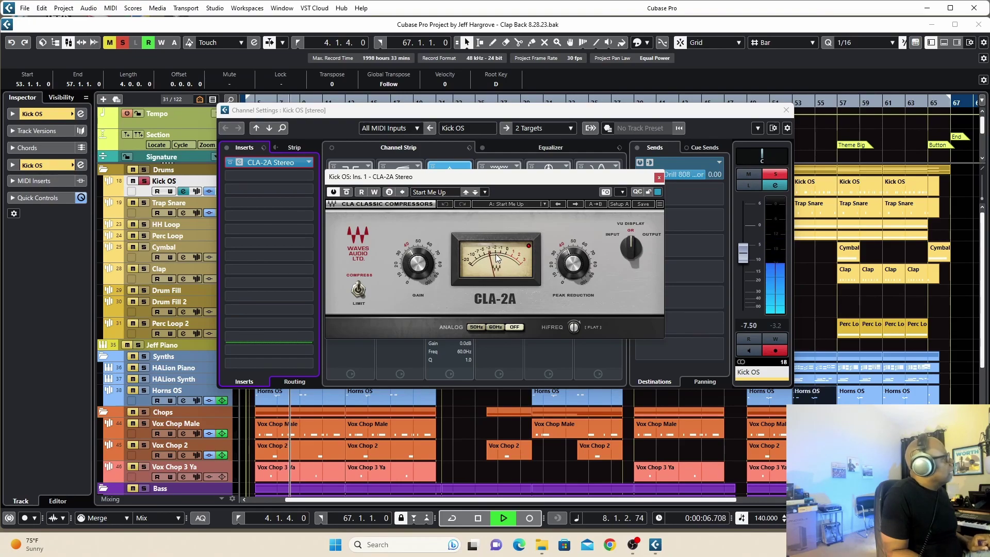
pyautogui.press('space')
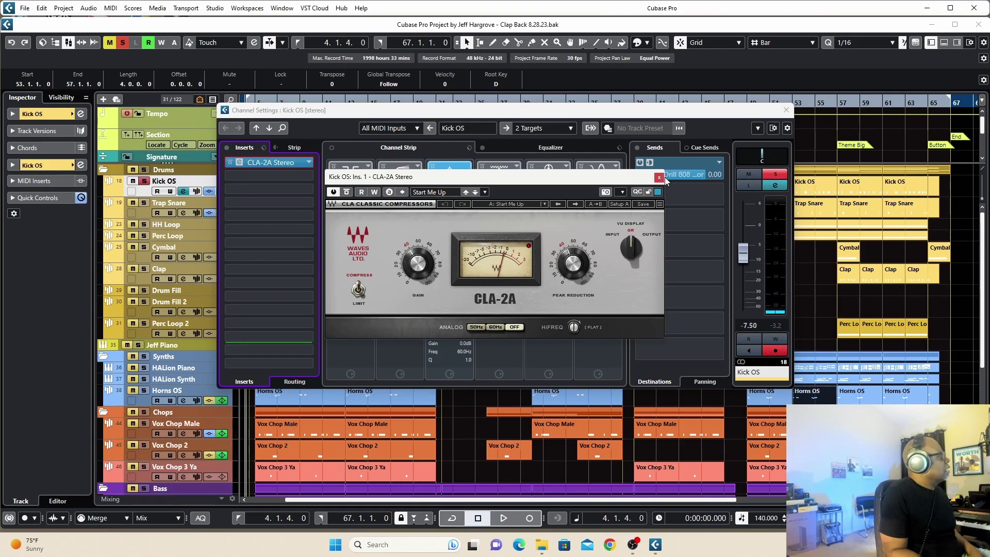
pyautogui.click(659, 178)
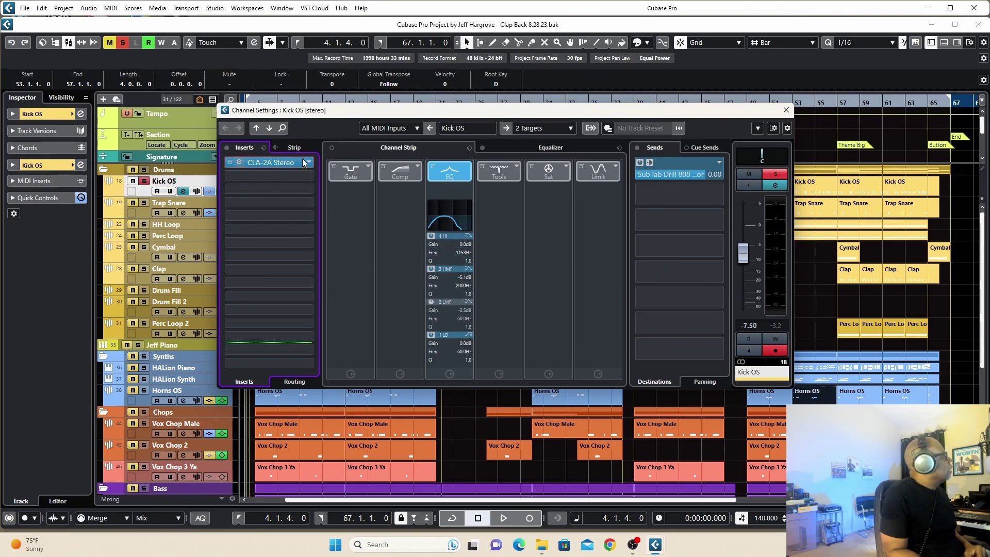
# Compare the Kick OS playback with the CLA-2A insert bypassed and active, and close the plug-in and channel settings.
pyautogui.click(287, 163)
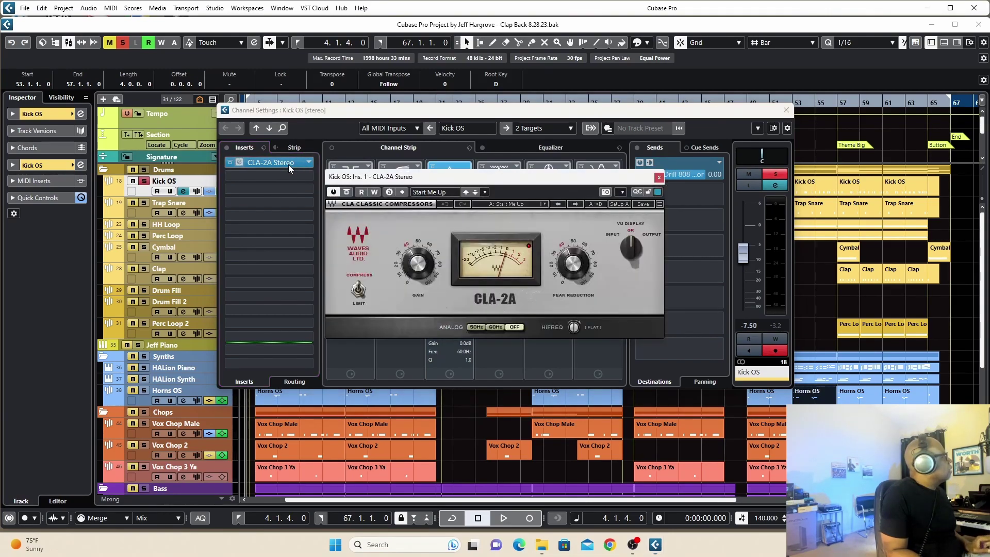
pyautogui.click(347, 192)
pyautogui.press('space')
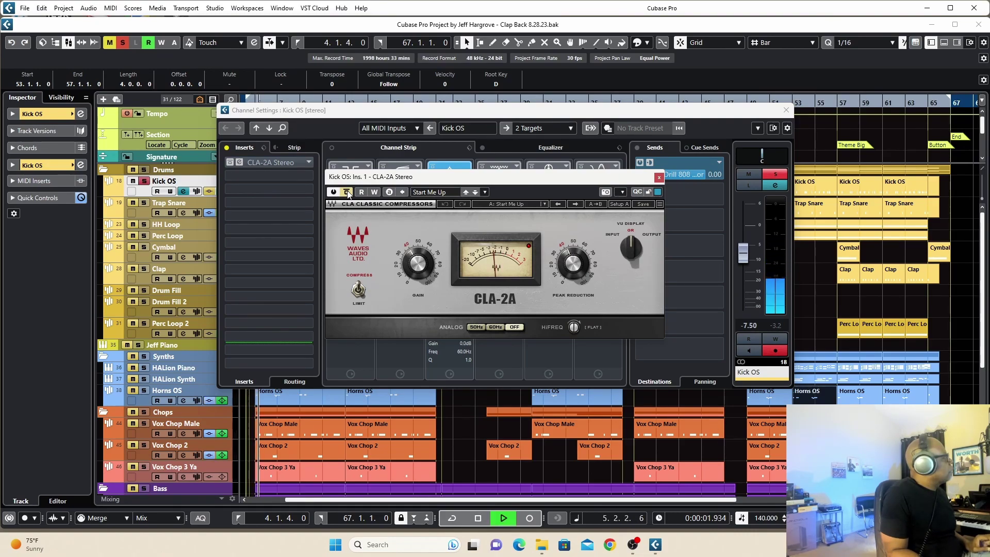
pyautogui.click(347, 191)
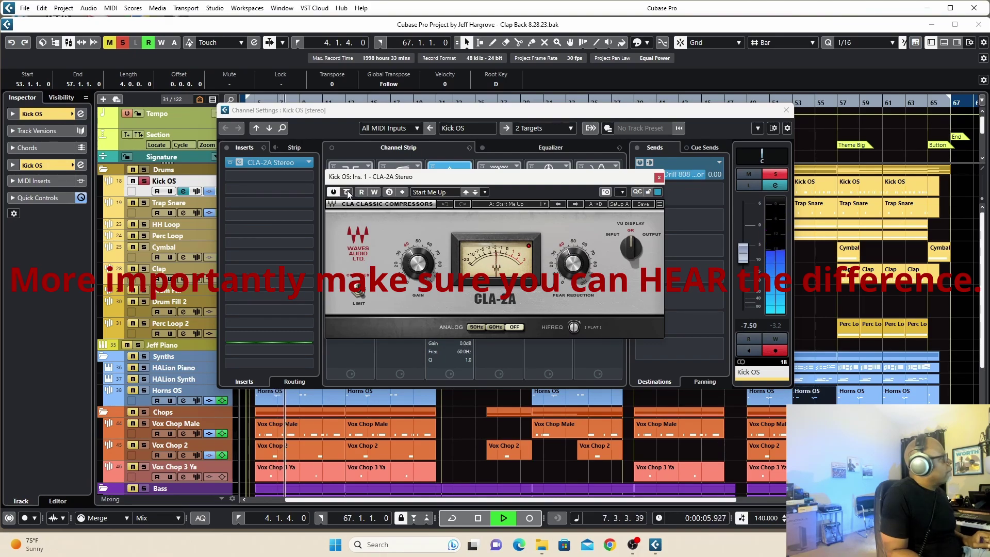
pyautogui.press('space')
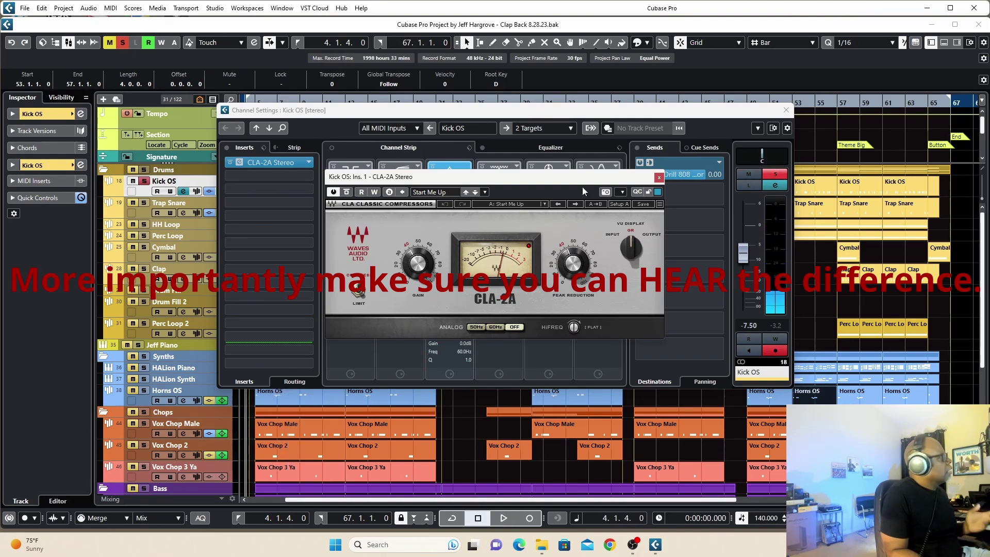
pyautogui.click(659, 178)
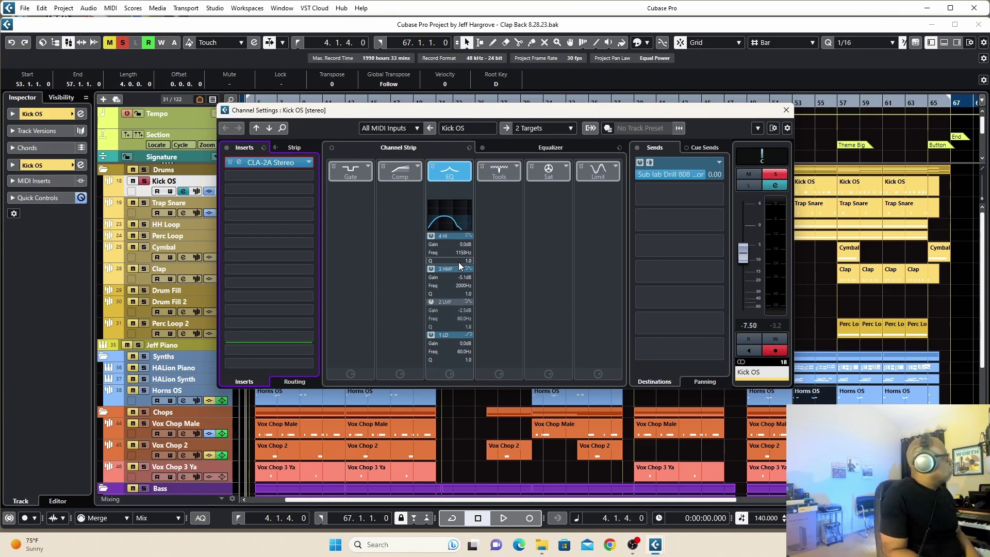
pyautogui.click(784, 111)
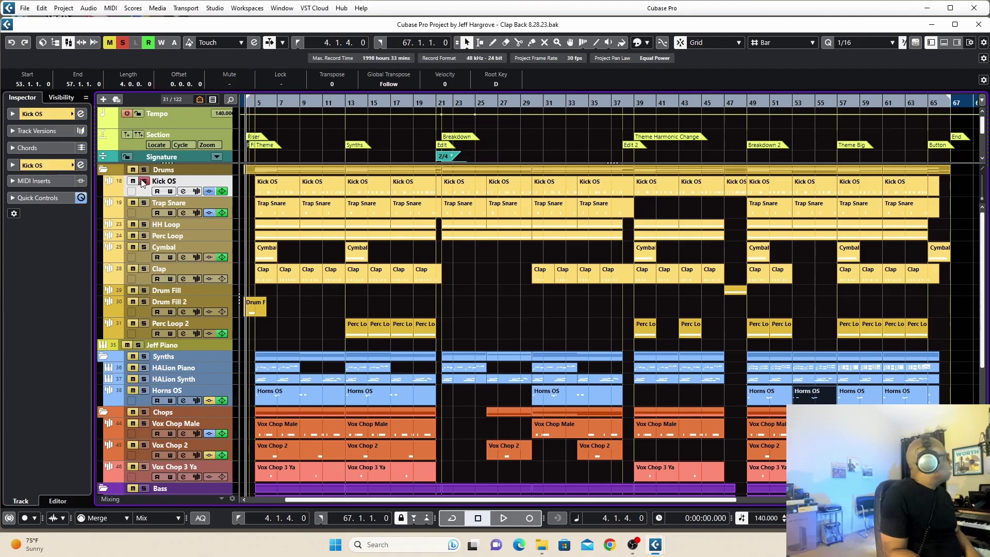
# Solo Trap Snare instead of Kick OS and open the CLA-2A Stereo insert on the snare channel.
pyautogui.click(143, 181)
pyautogui.click(144, 203)
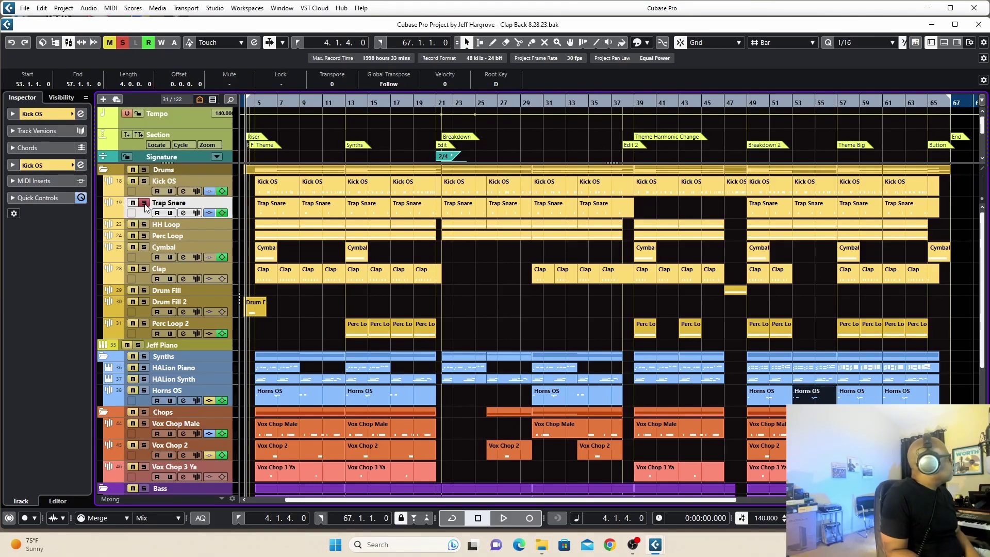
pyautogui.click(183, 214)
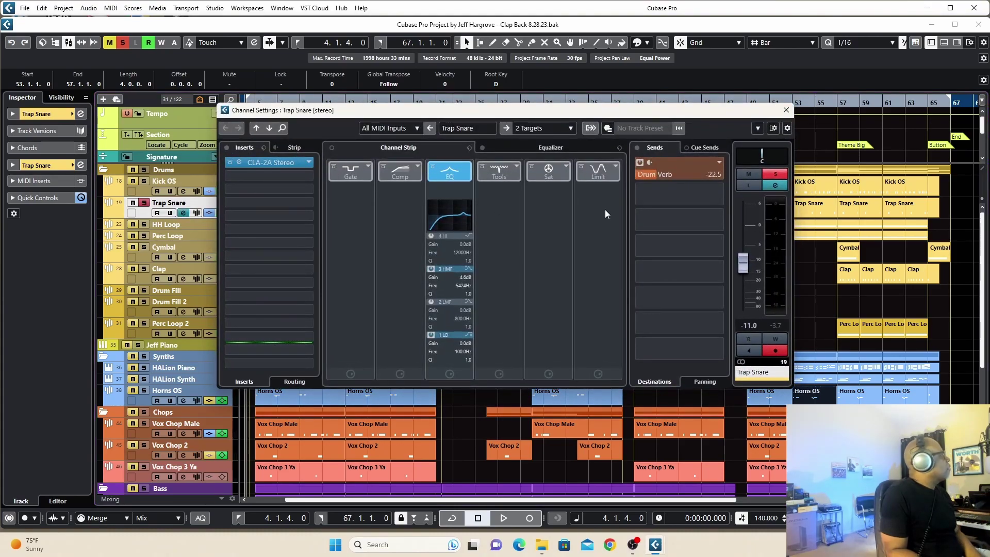
pyautogui.click(275, 163)
pyautogui.moveTo(487, 109); pyautogui.dragTo(458, 173)
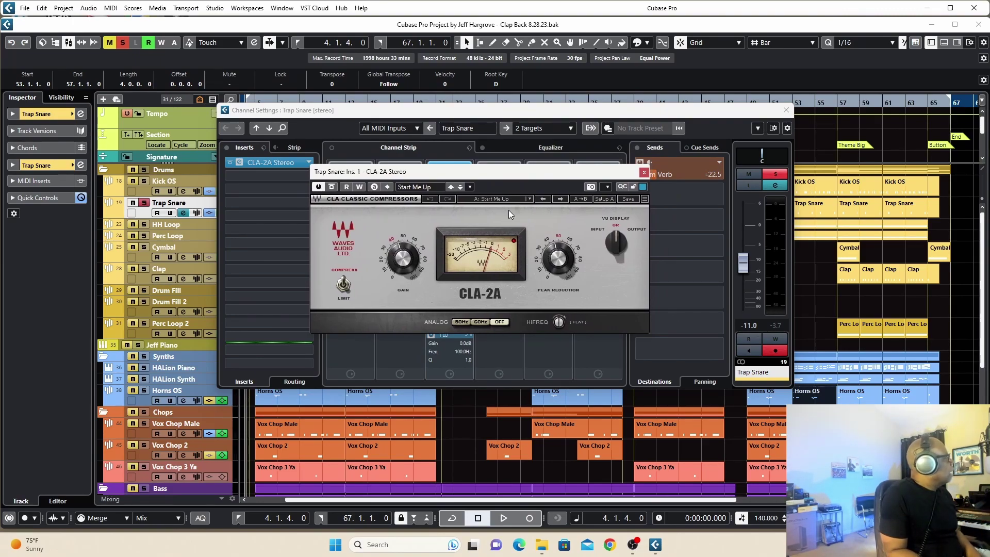
# Play the soloed Trap Snare from bar 5 while watching the CLA-2A meter, then unsolo the track and close the plug-in.
pyautogui.click(254, 101)
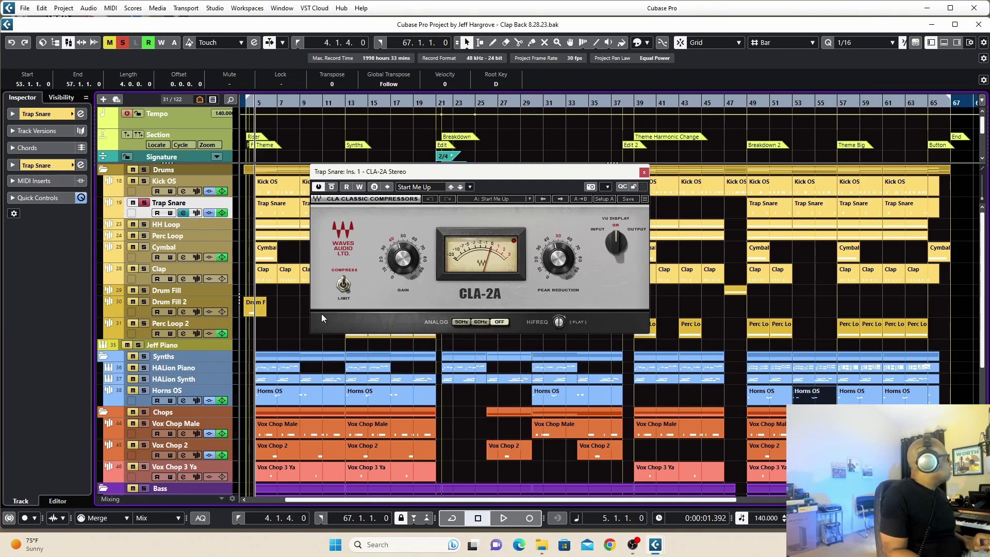
pyautogui.press('space')
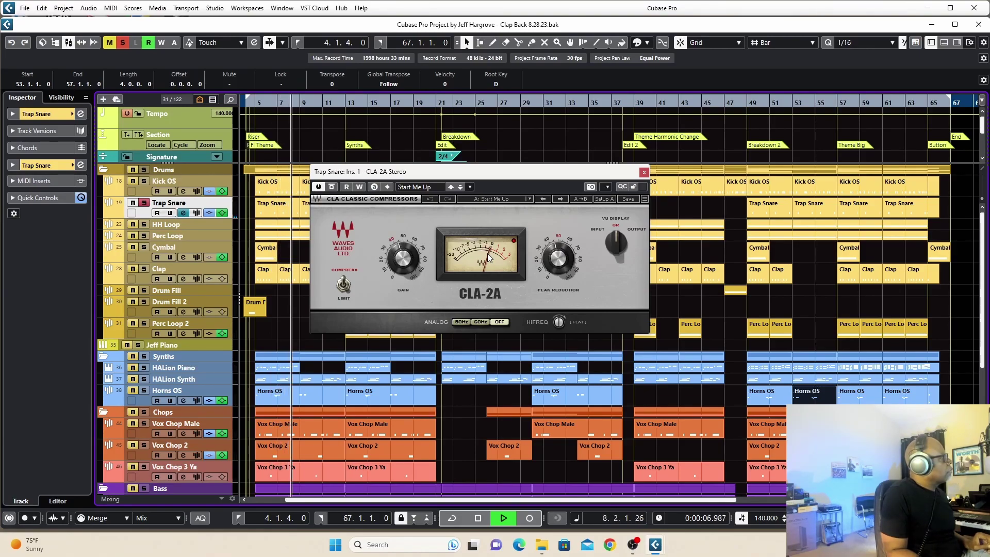
pyautogui.press('space')
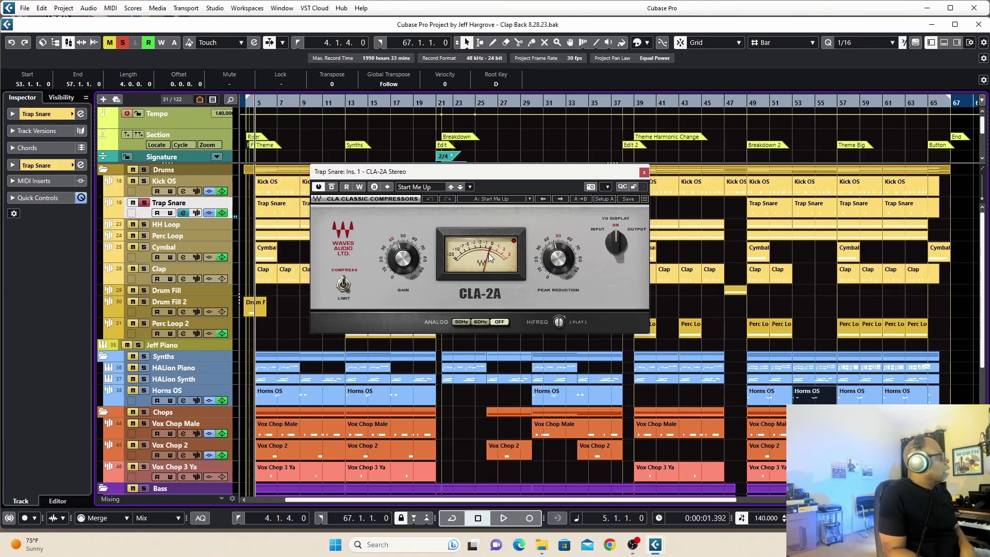
pyautogui.click(145, 203)
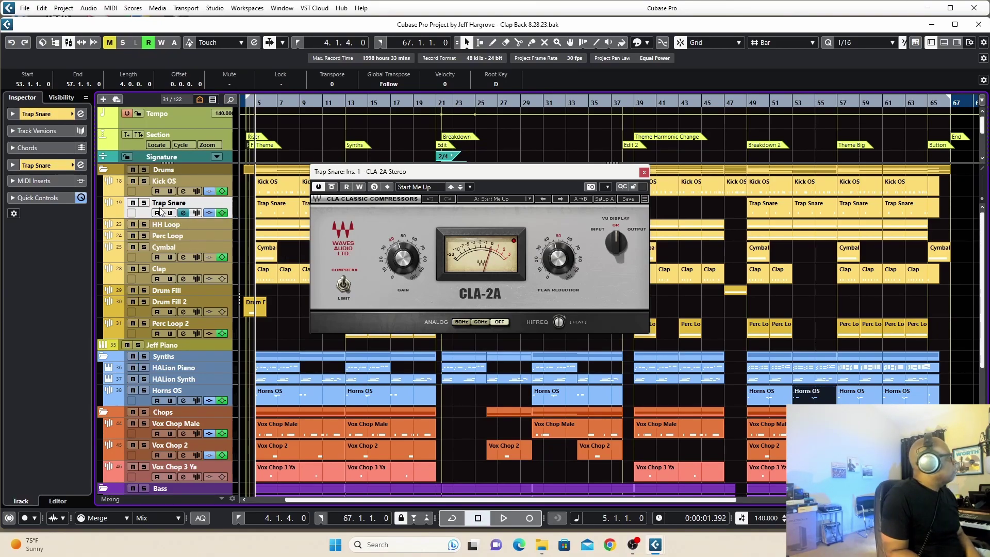
pyautogui.click(644, 172)
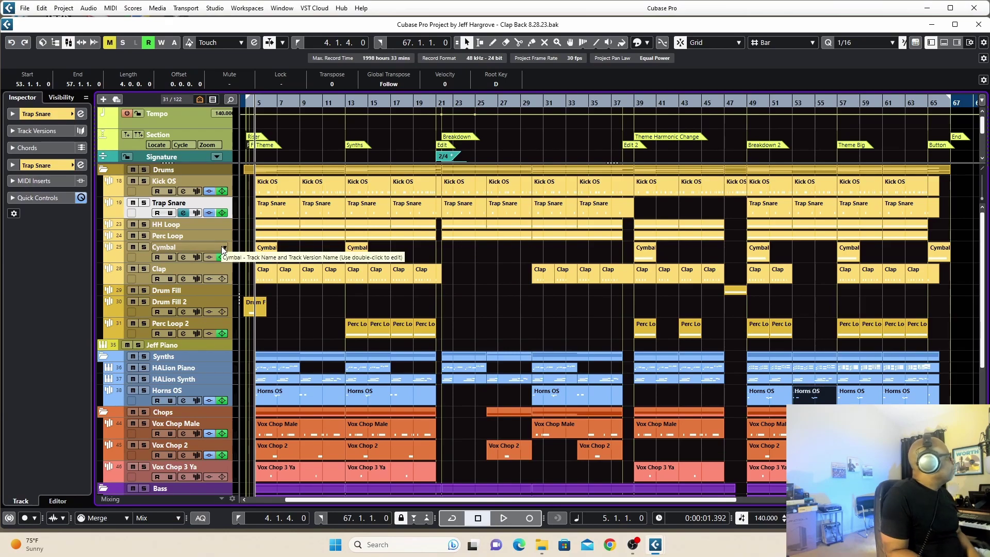
# Solo the HH Loop track and listen to it from bar 5.
pyautogui.click(144, 224)
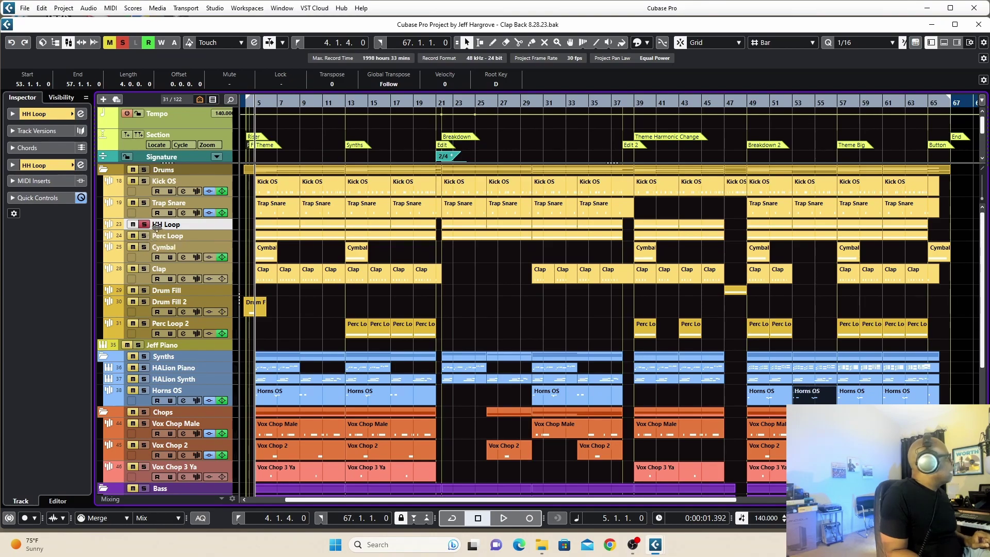
pyautogui.press('space')
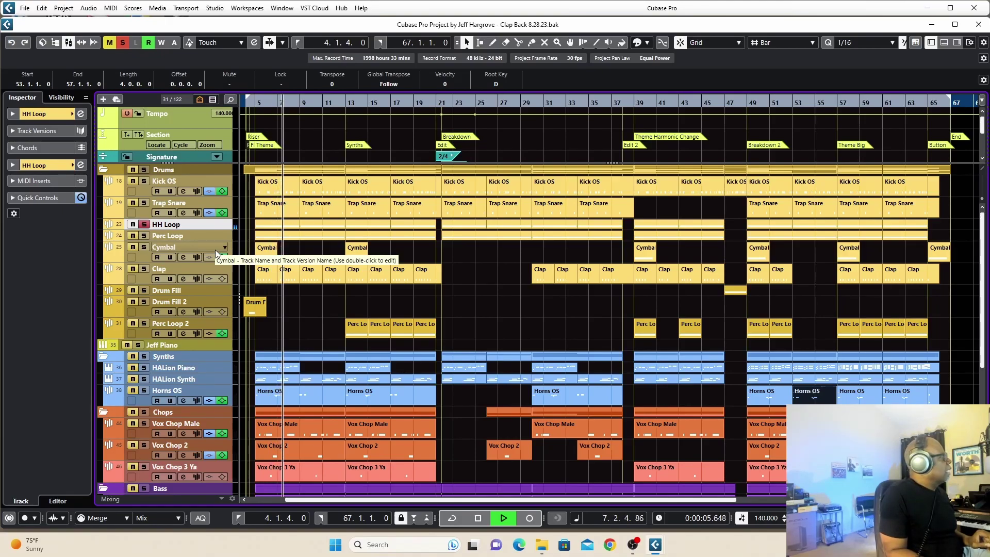
pyautogui.press('space')
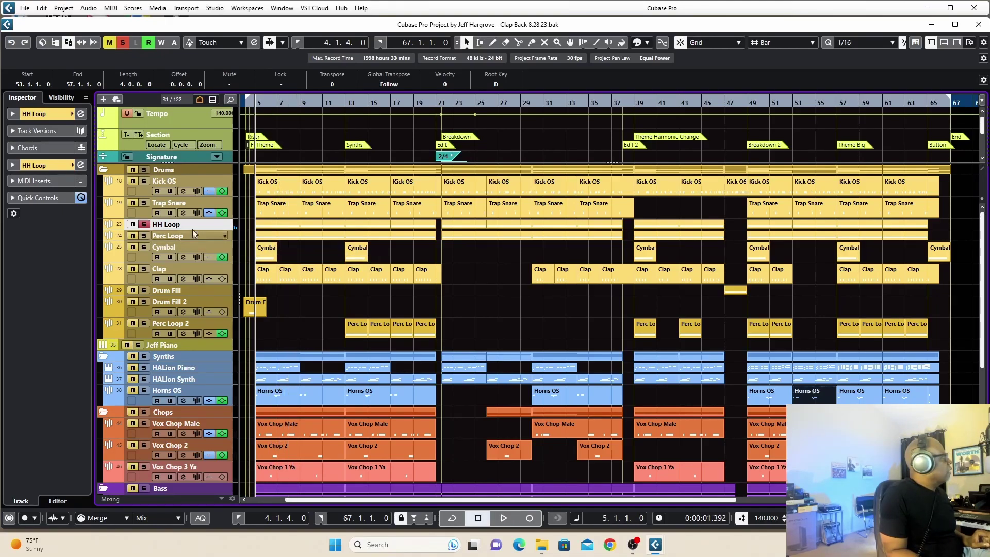
# Solo only the Perc Loop track and listen to it from bar 5.
pyautogui.keyDown('ctrl'); pyautogui.click(145, 236); pyautogui.keyUp('ctrl')
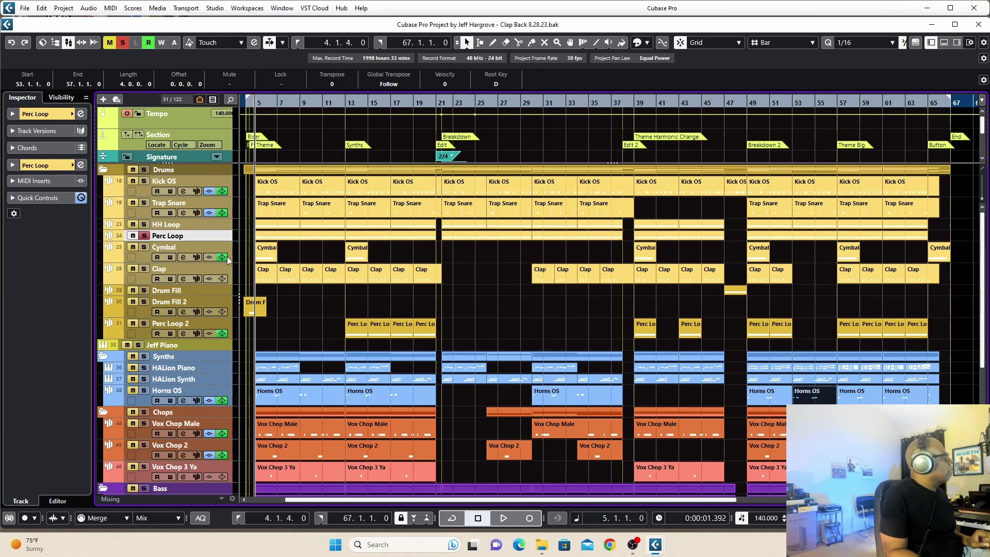
pyautogui.press('space')
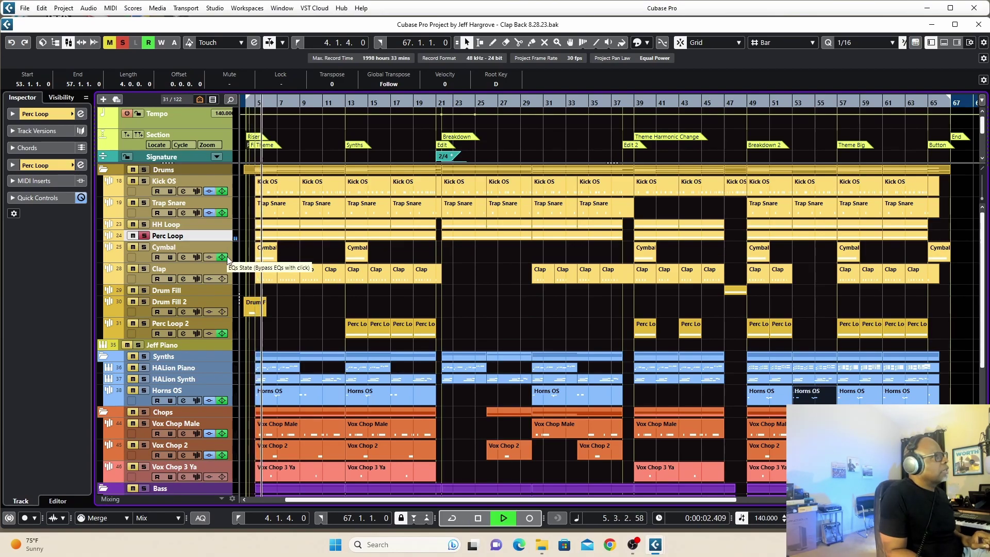
pyautogui.press('space')
# Place the playhead at bar 13 for the soloed HH Loop, Perc Loop and Perc Loop 2 tracks, then clear all solos.
pyautogui.moveTo(353, 332); pyautogui.dragTo(343, 308)
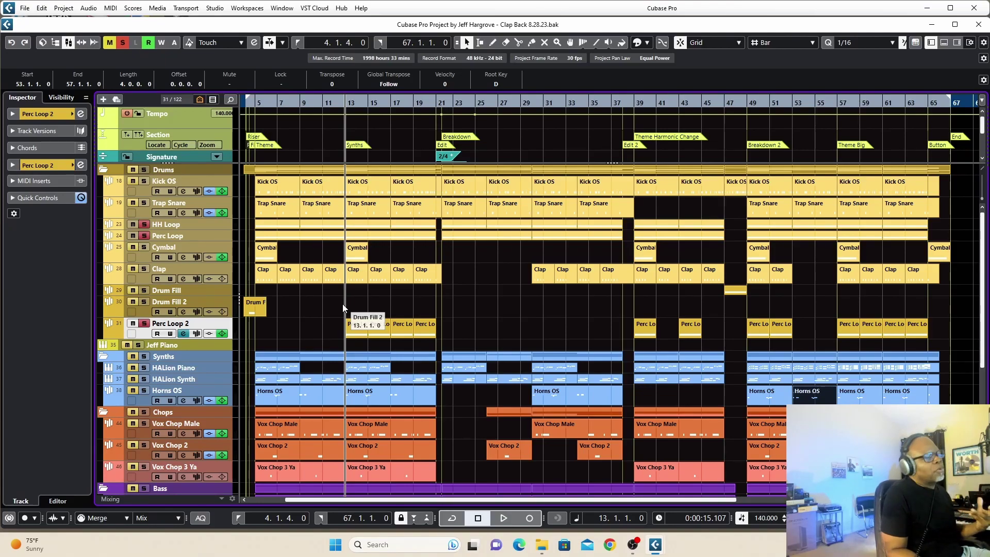
pyautogui.press('Escape')
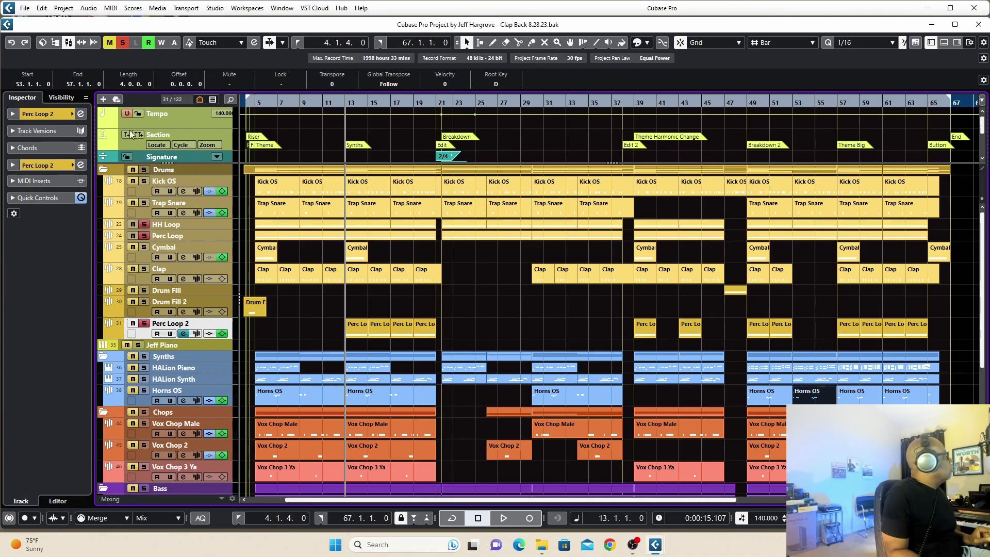
pyautogui.click(124, 42)
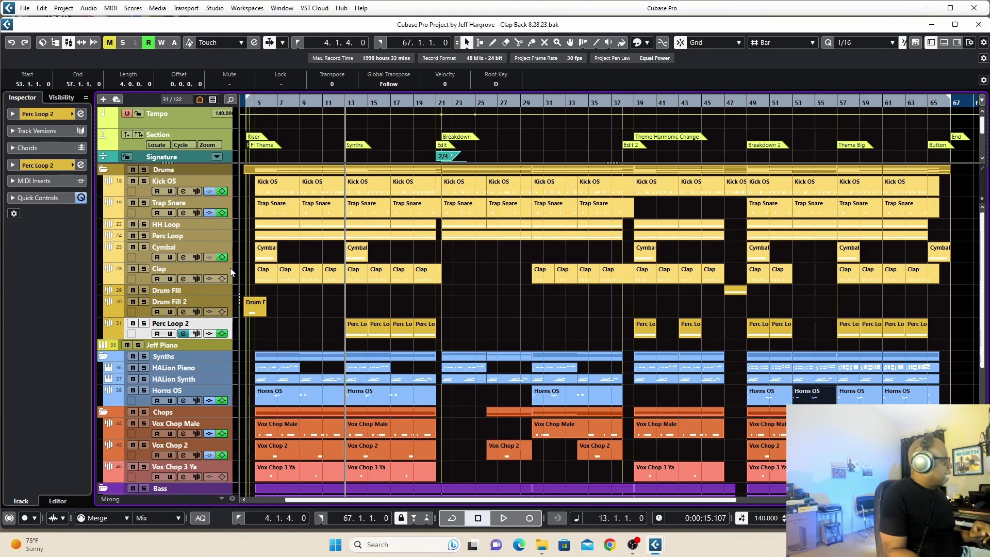
# Listen to the Clap track soloed from bar 5, then take it out of solo.
pyautogui.click(256, 101)
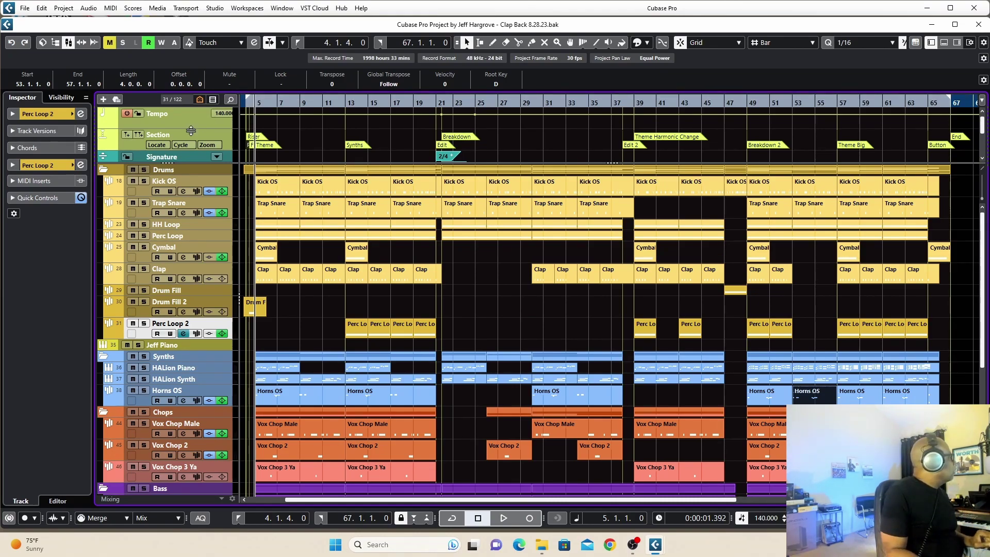
pyautogui.click(144, 272)
pyautogui.press('space')
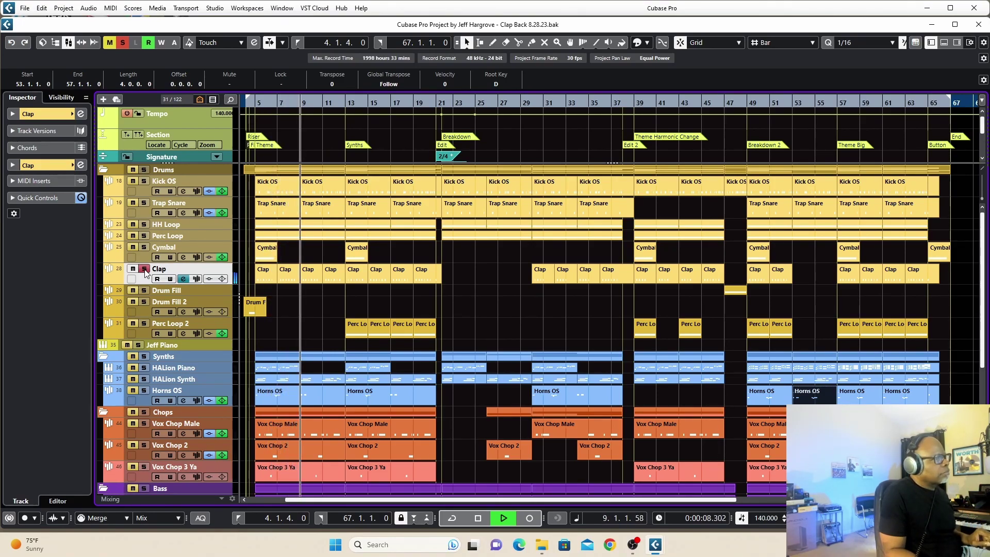
pyautogui.press('space')
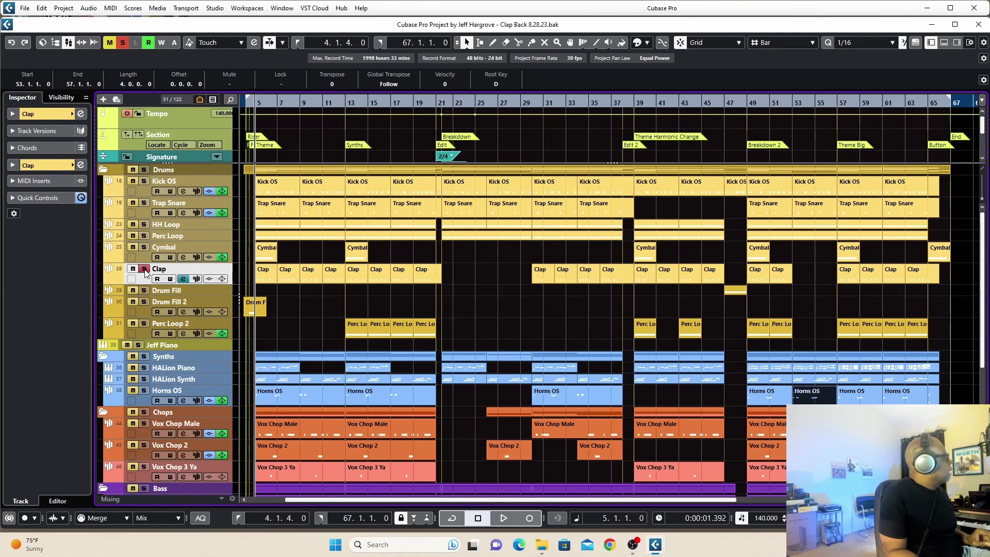
pyautogui.click(144, 269)
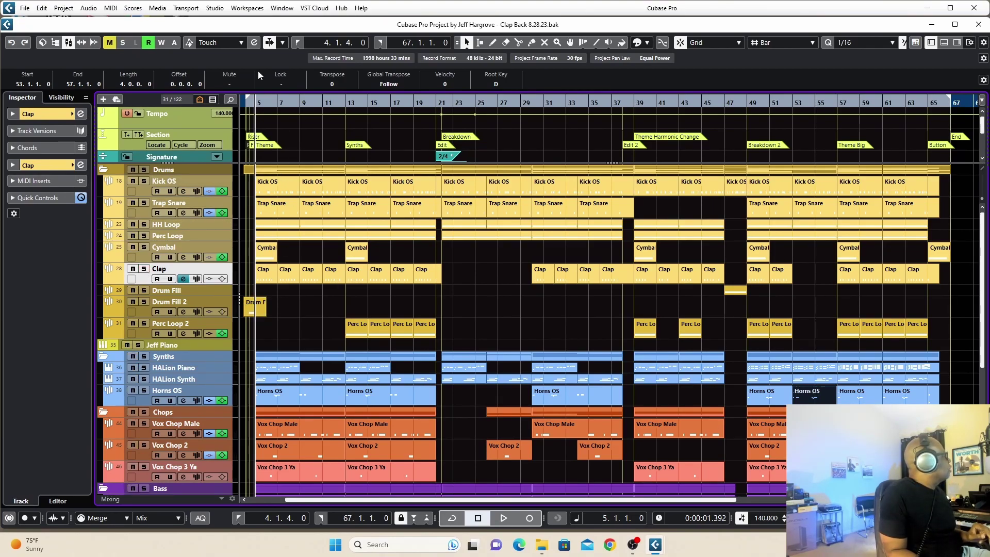
# Locate the playhead to the marker at 4.1.4.0, then solo the Drums folder and listen briefly from there.
pyautogui.click(157, 145)
pyautogui.click(165, 155)
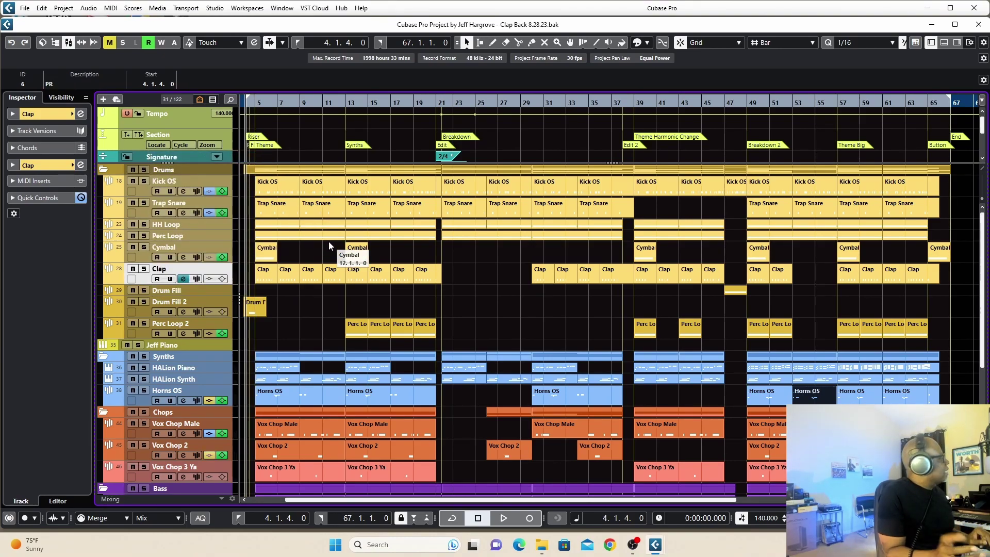
pyautogui.click(144, 171)
pyautogui.press('space')
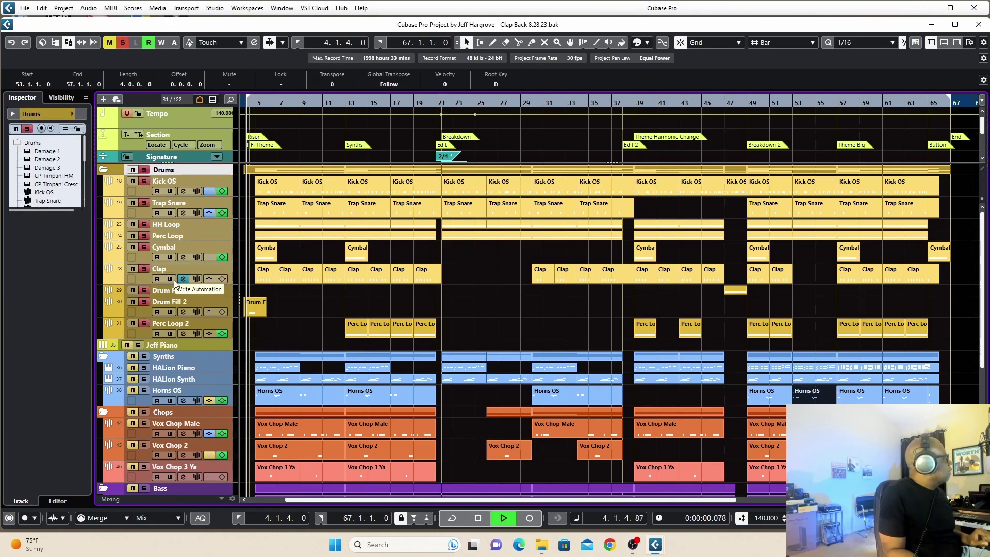
pyautogui.press('space')
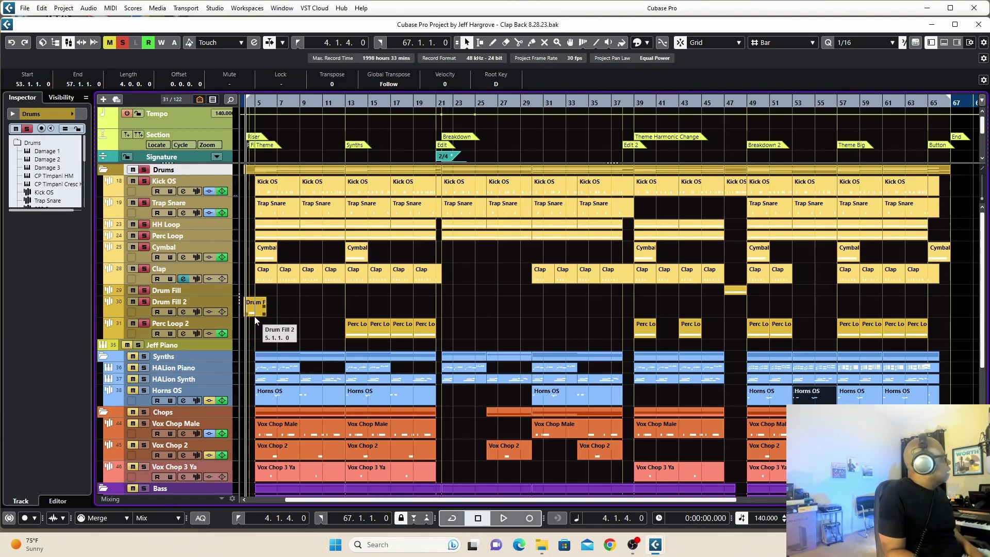
# Solo the Risers folder and listen to it briefly from 4.1.4.0.
pyautogui.scroll(-3, 229, 361)
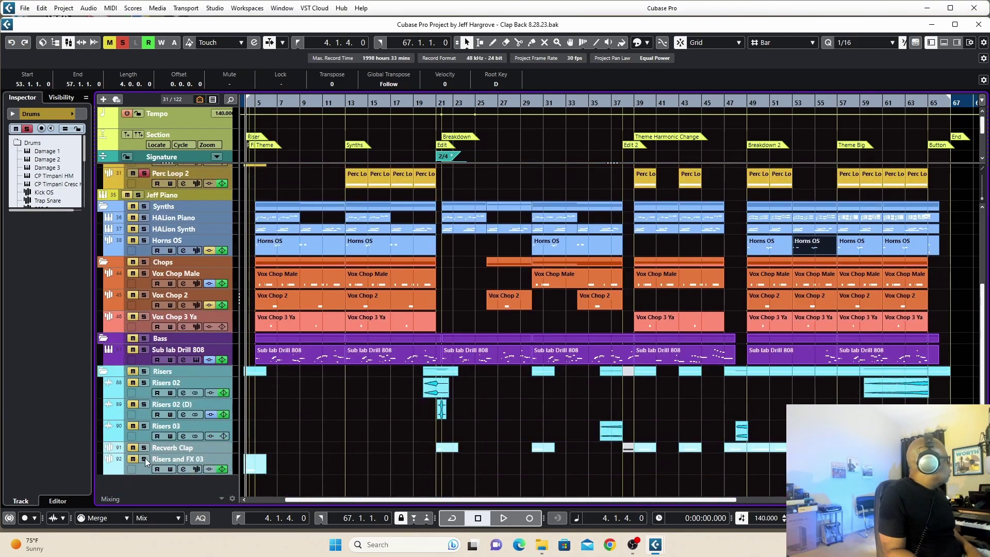
pyautogui.click(153, 373)
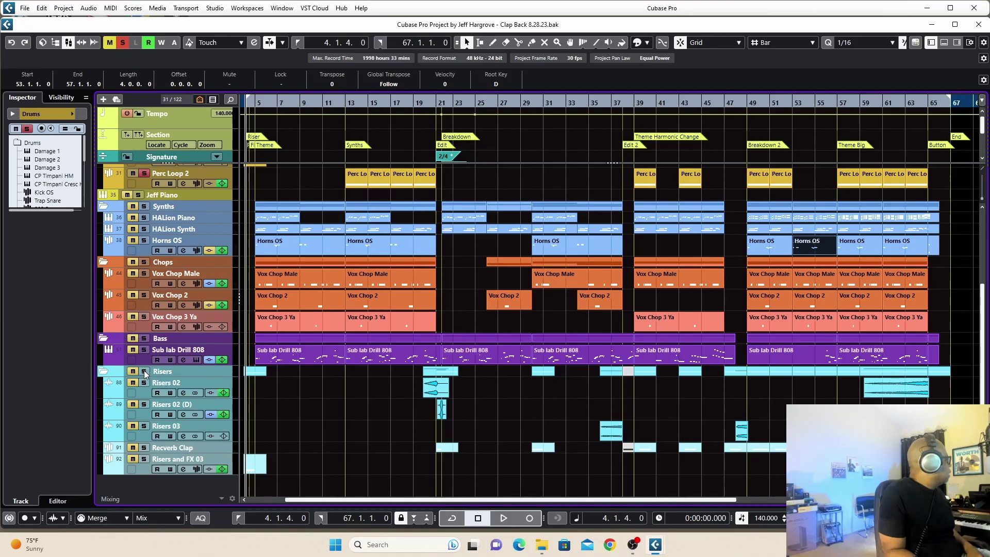
pyautogui.press('s')
pyautogui.press('space')
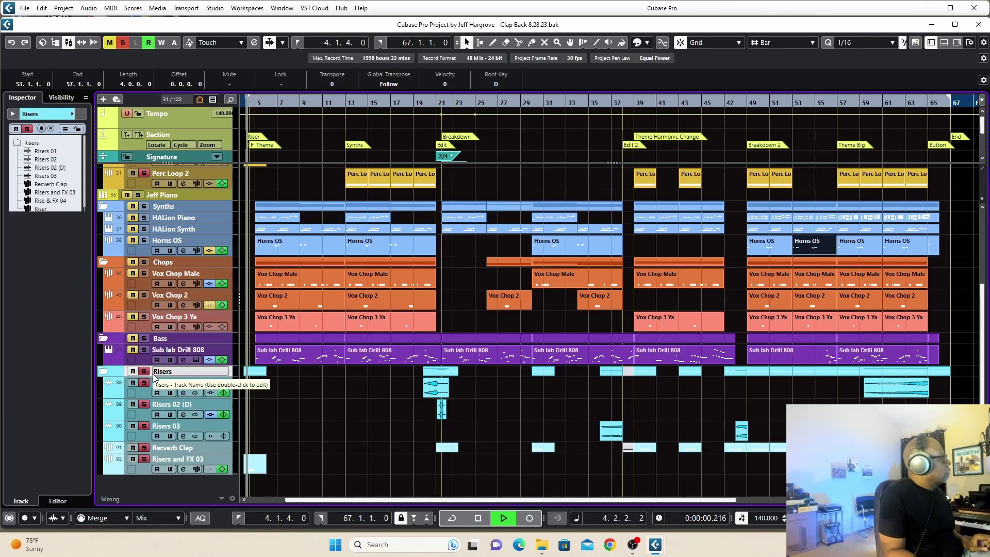
pyautogui.press('space')
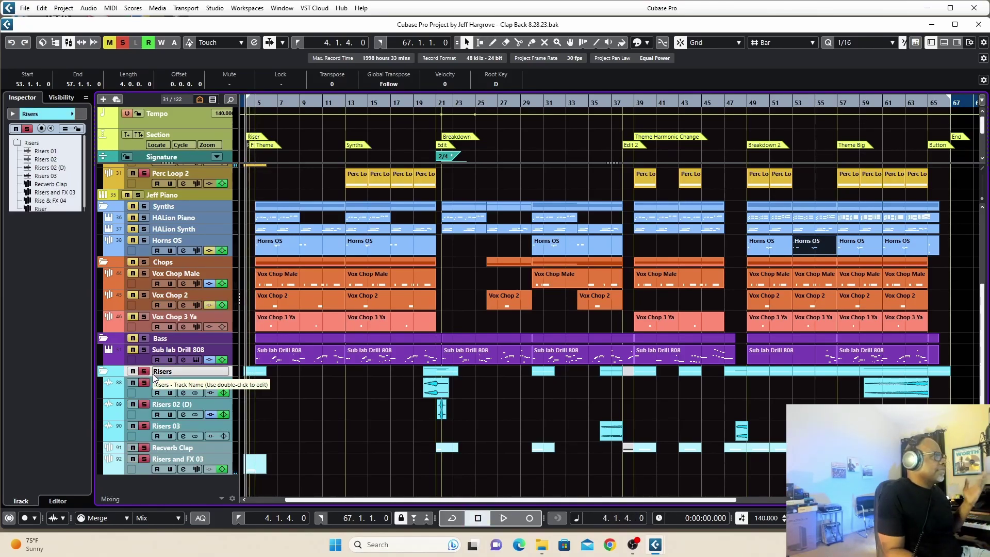
# Take the Risers and Drums folders out of solo.
pyautogui.click(145, 372)
pyautogui.scroll(5, 150, 309)
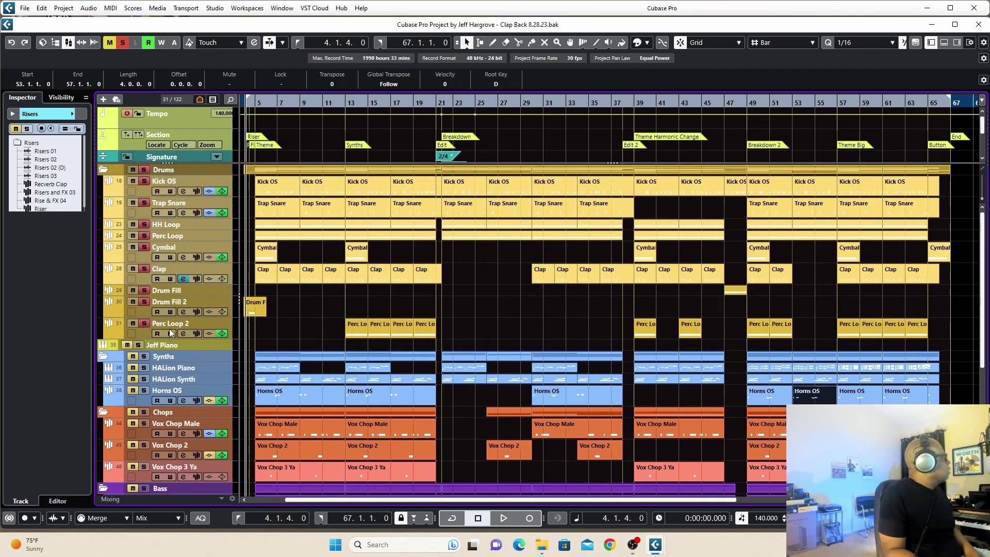
pyautogui.click(142, 170)
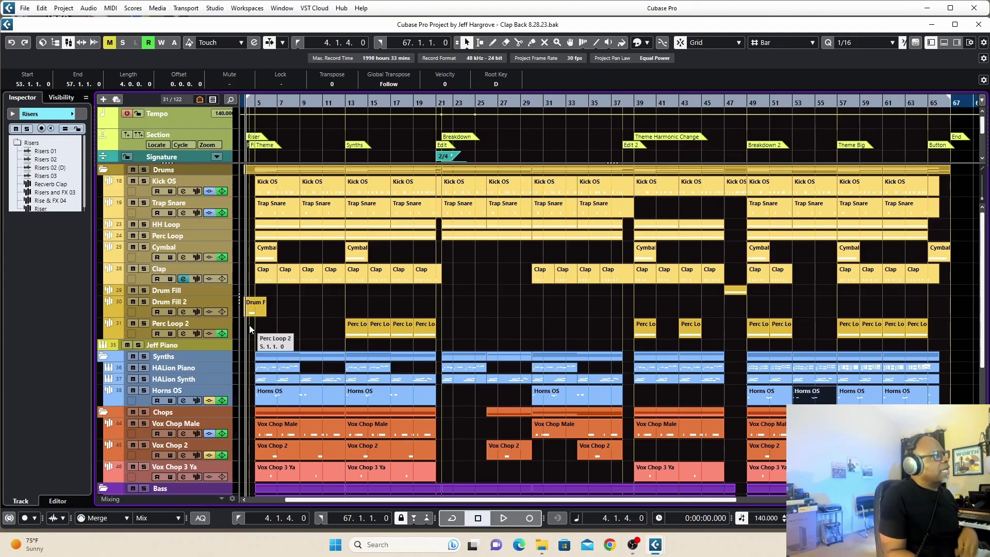
# Open the Sub lab Drill 808 track's instrument, solo the track and listen to the bass from 4.1.4.0.
pyautogui.scroll(-3, 249, 325)
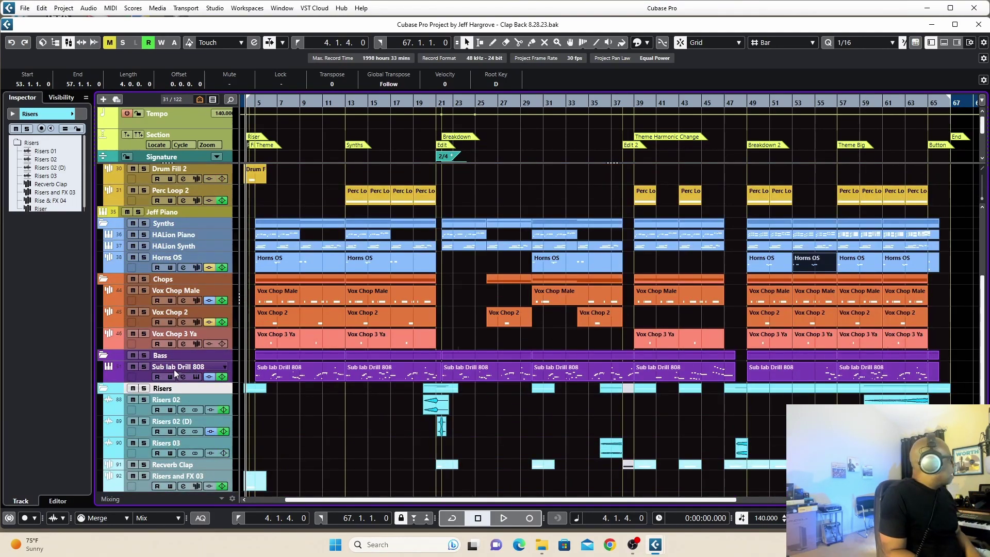
pyautogui.click(196, 377)
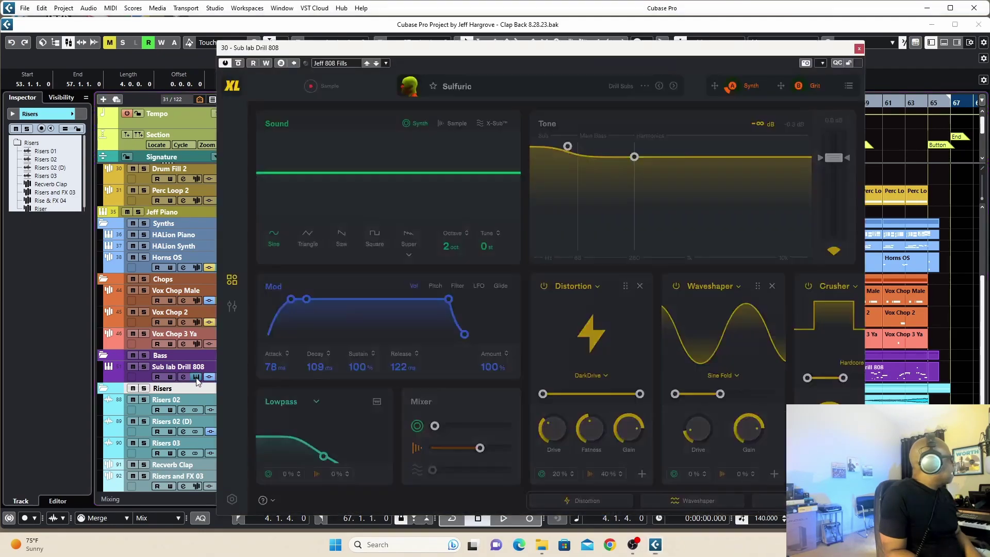
pyautogui.moveTo(505, 47); pyautogui.dragTo(502, 18)
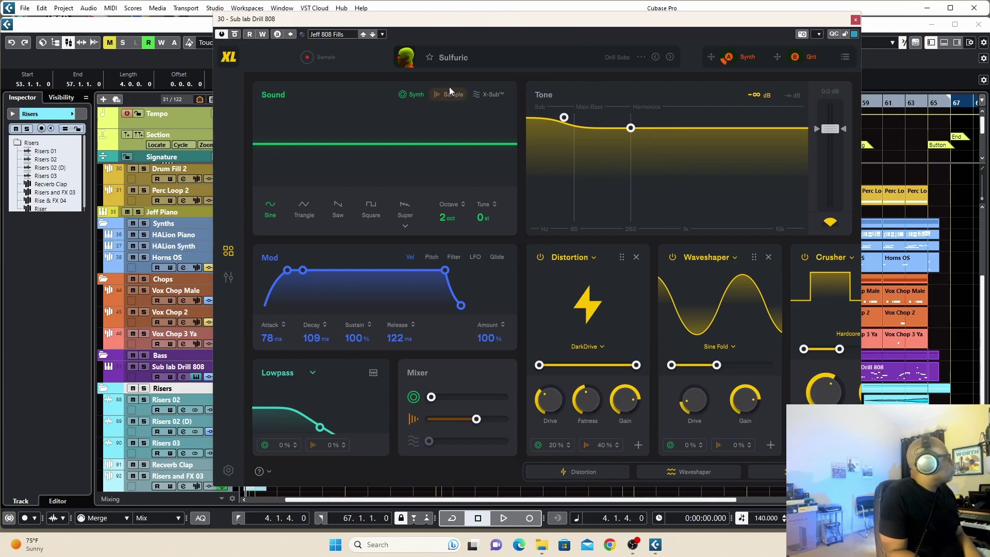
pyautogui.click(147, 368)
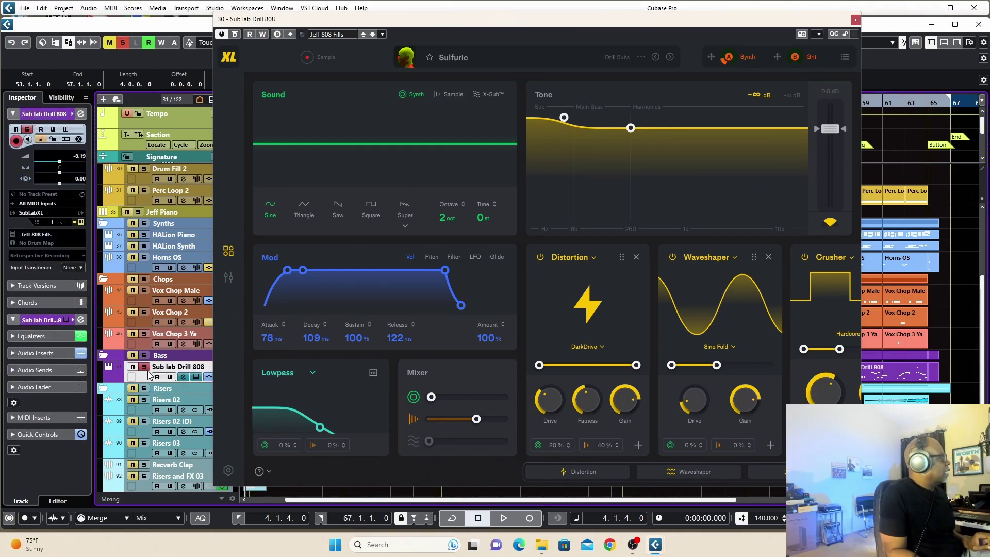
pyautogui.press('space')
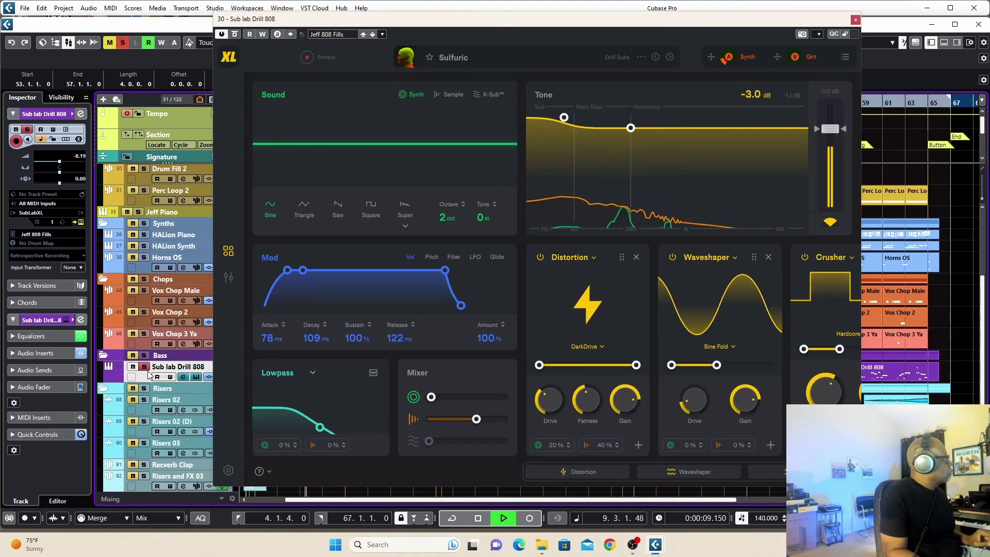
pyautogui.press('space')
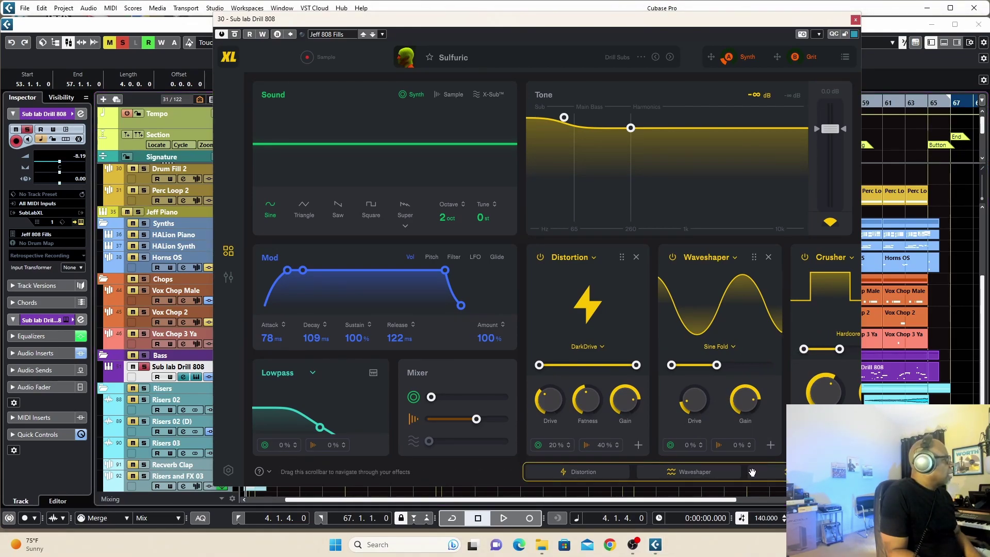
# Look through the instrument's Distortion, Waveshaper and Crusher effects, then close its window.
pyautogui.scroll(-2, 786, 479)
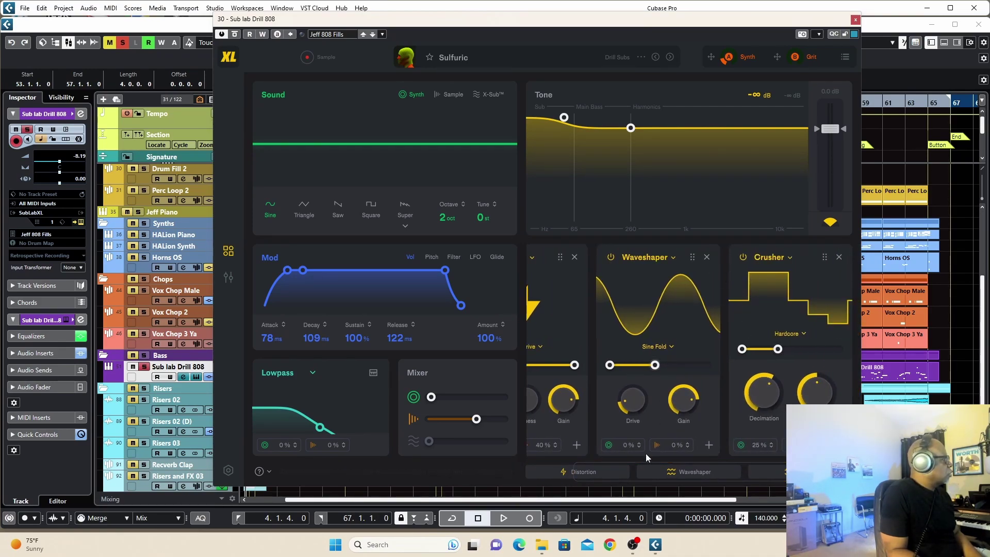
pyautogui.scroll(2, 671, 472)
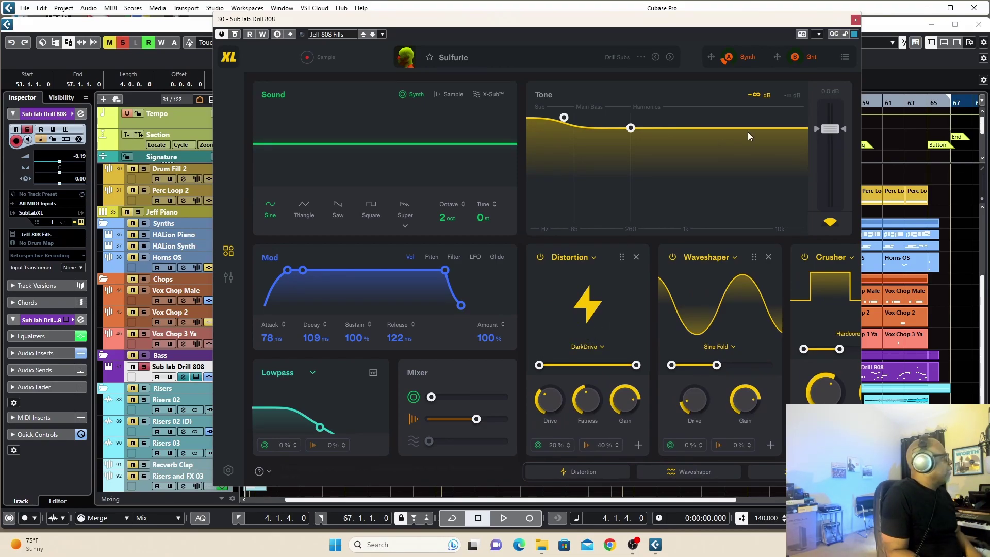
pyautogui.click(856, 20)
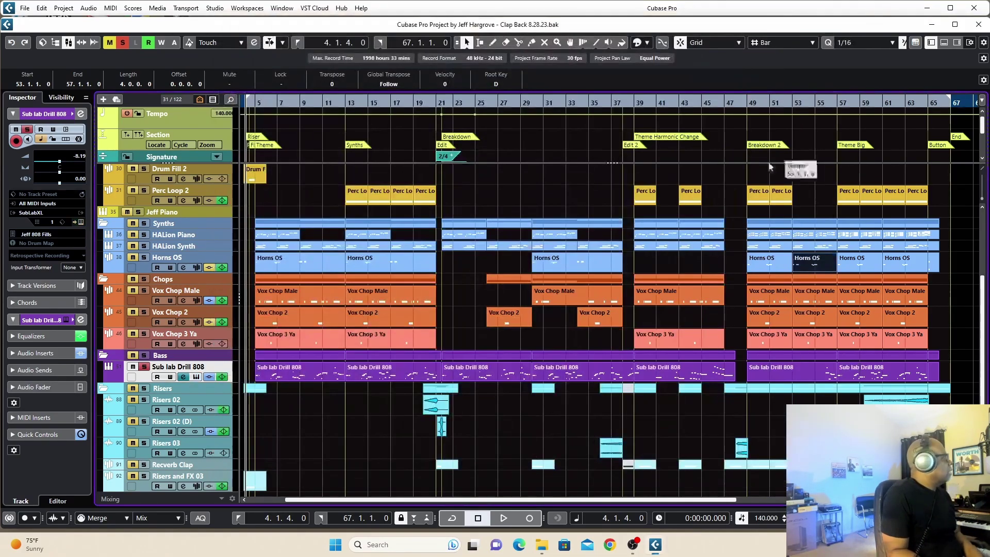
# Examine the notes of the first Sub lab Drill 808 part in the Key Editor, place the playhead at bar 11, and close the editor.
pyautogui.doubleClick(312, 369)
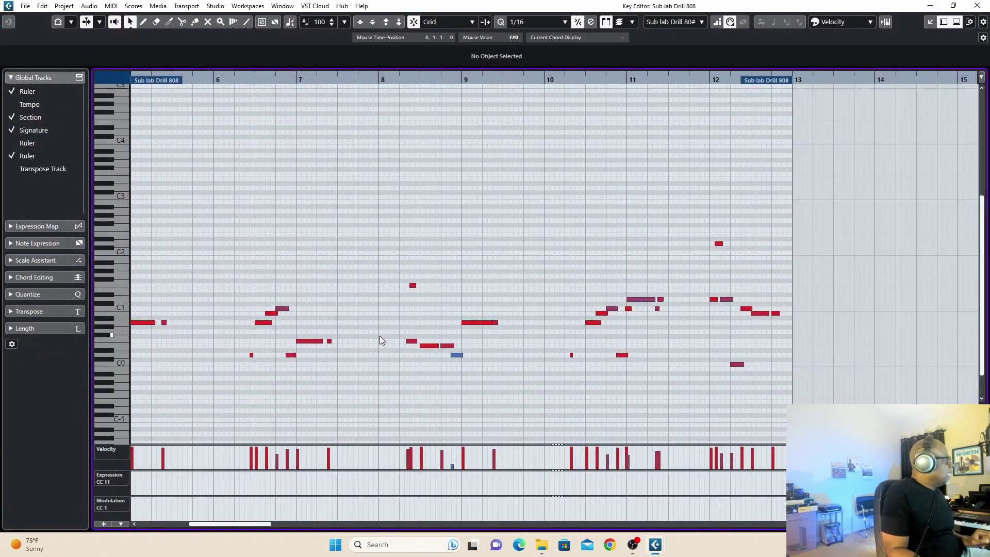
pyautogui.hscroll(-3, 290, 354)
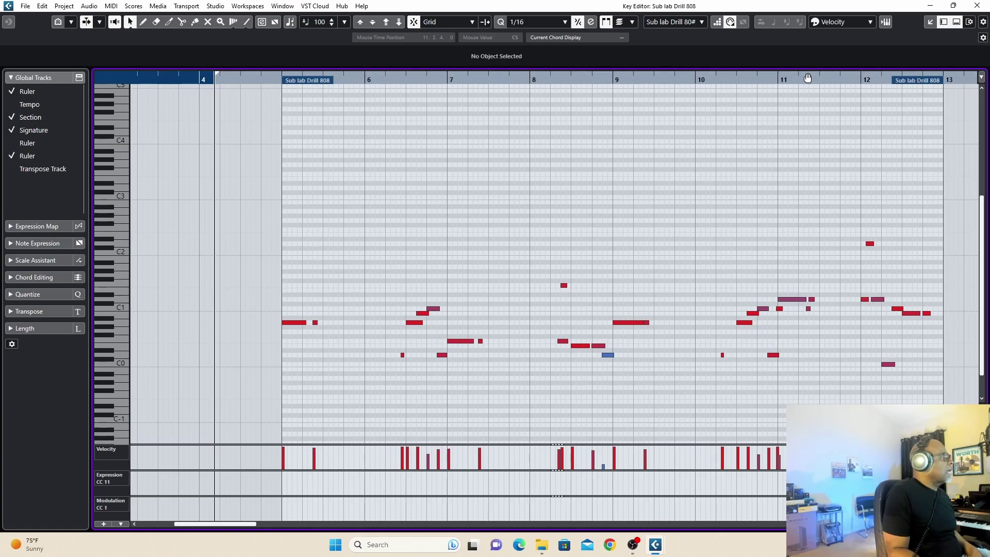
pyautogui.moveTo(780, 77); pyautogui.dragTo(783, 91)
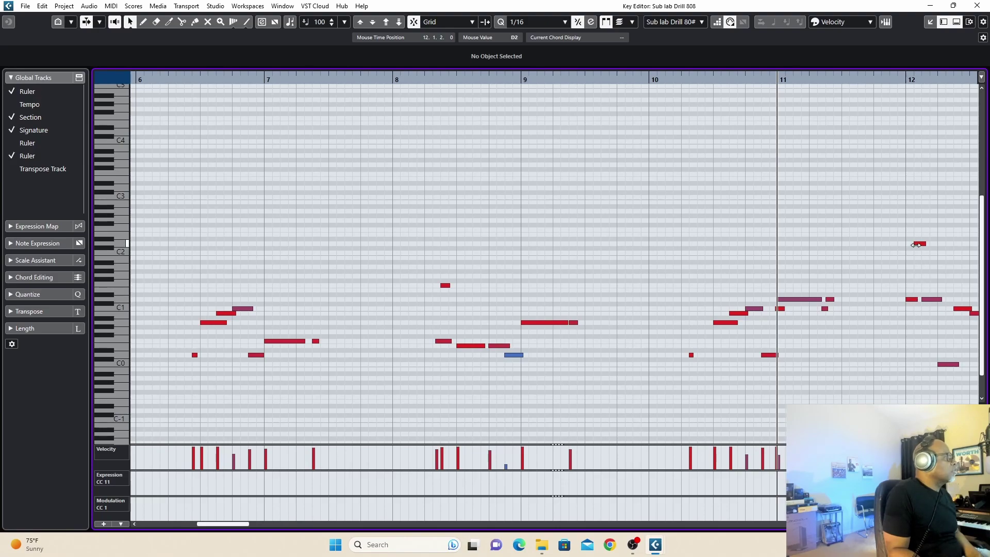
pyautogui.click(977, 6)
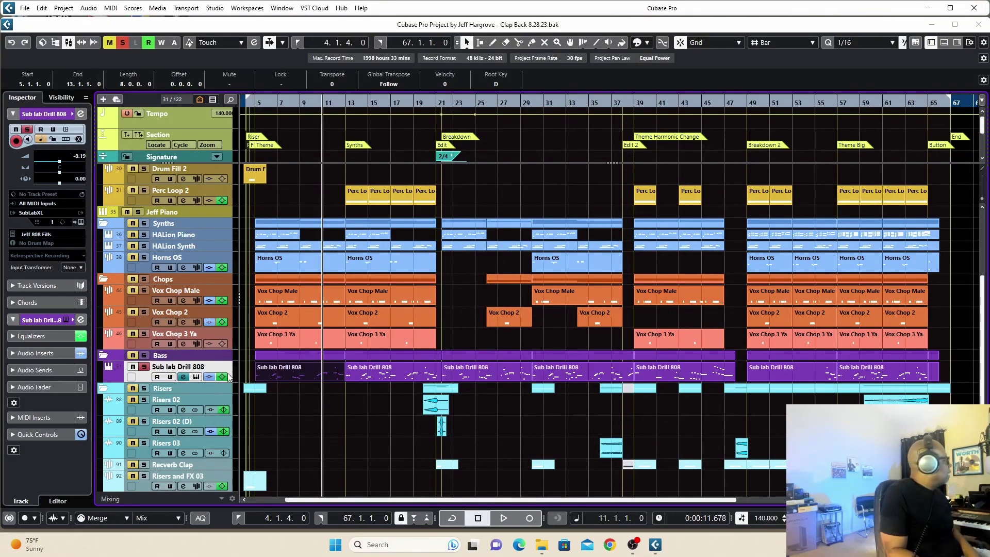
# Inspect the inserts and EQ in the Sub lab Drill 808 channel settings, then close them.
pyautogui.click(183, 377)
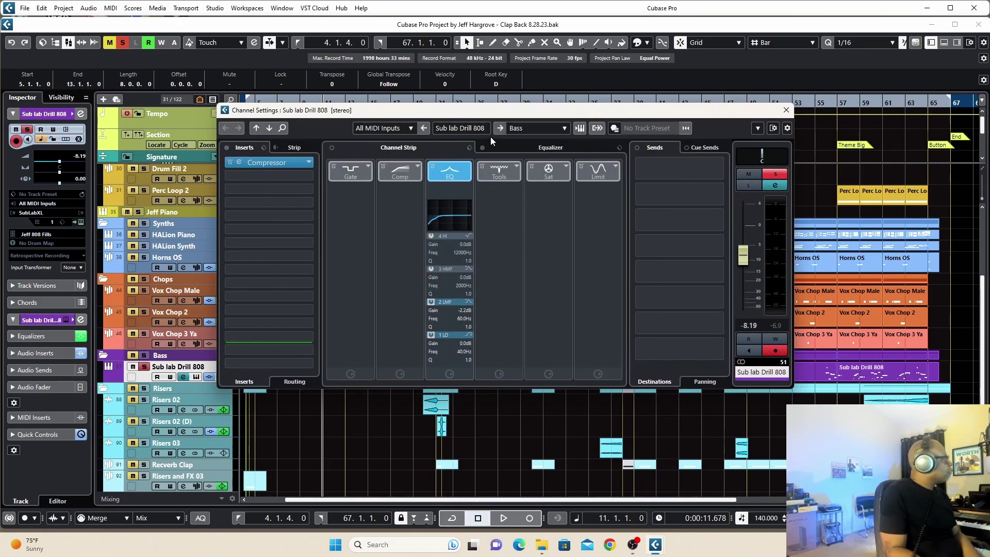
pyautogui.moveTo(490, 110); pyautogui.dragTo(588, 91)
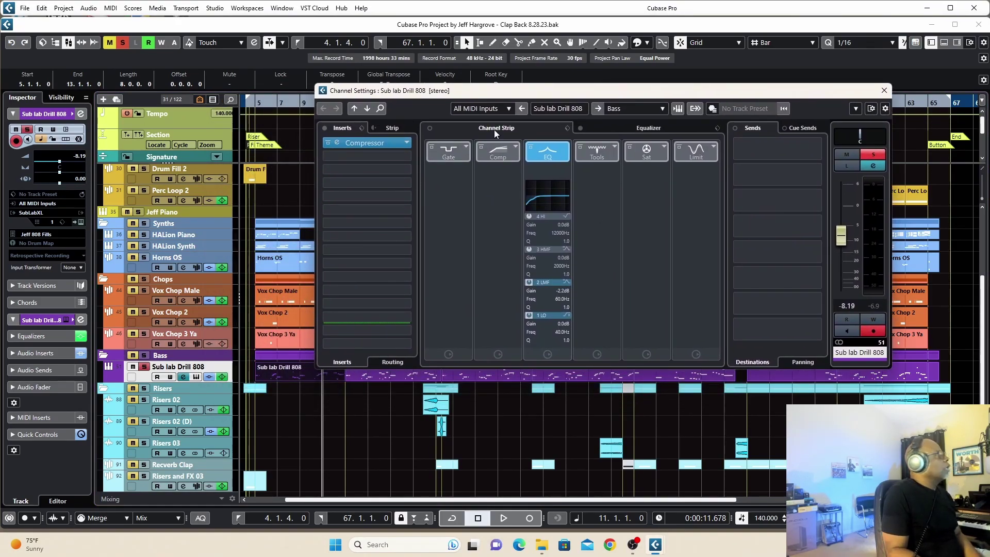
pyautogui.moveTo(524, 91); pyautogui.dragTo(486, 115)
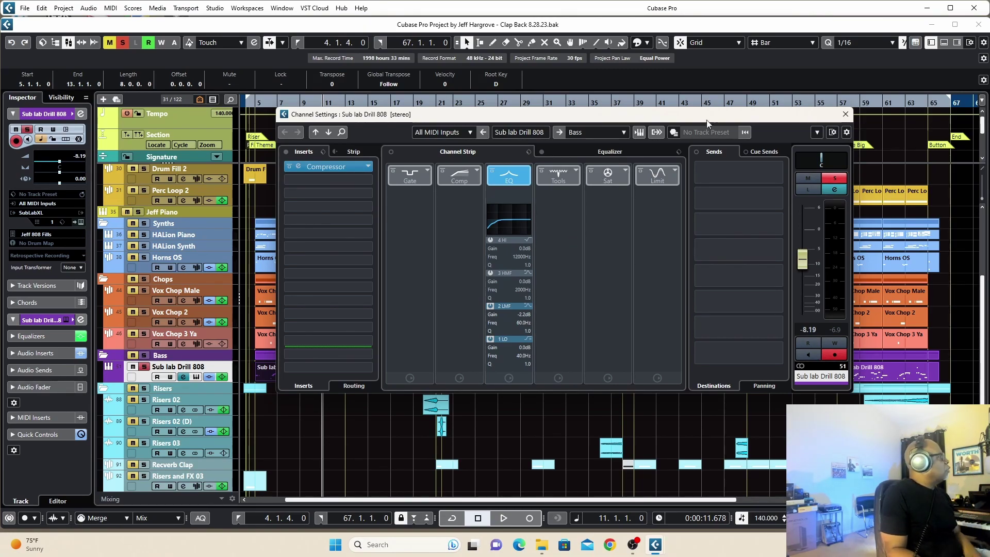
pyautogui.click(846, 114)
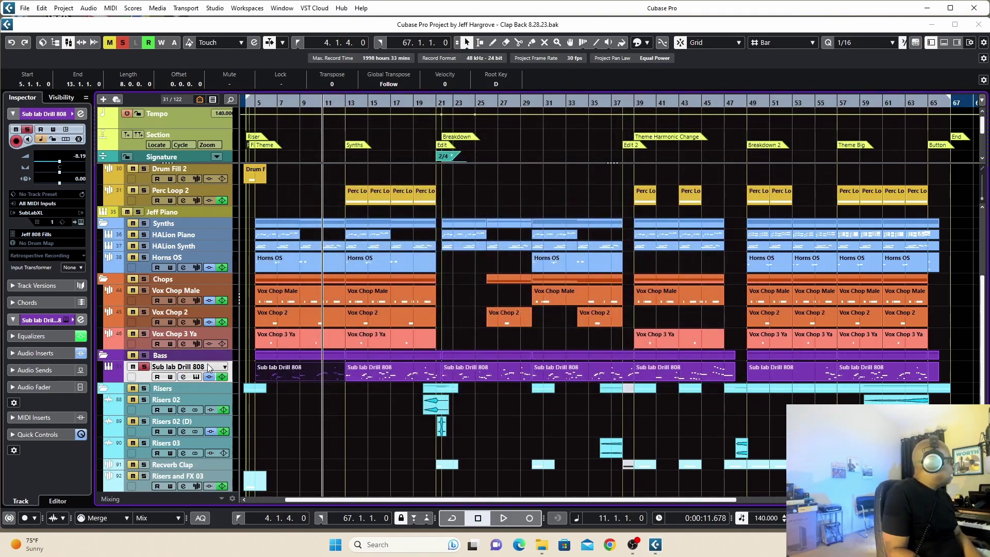
# Check the send to the Sub lab Drill 808 compressor in the Kick OS channel settings, then close them.
pyautogui.scroll(3, 218, 344)
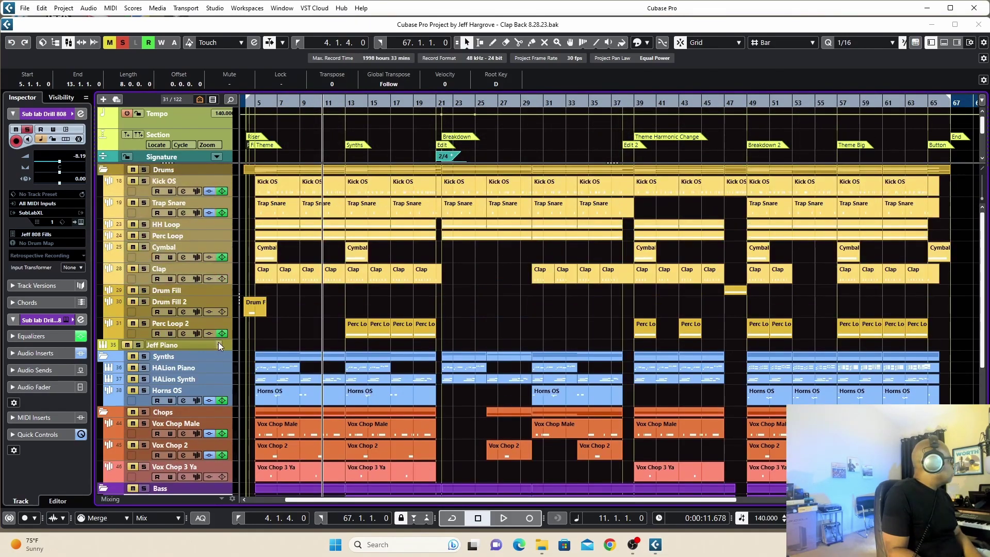
pyautogui.click(183, 191)
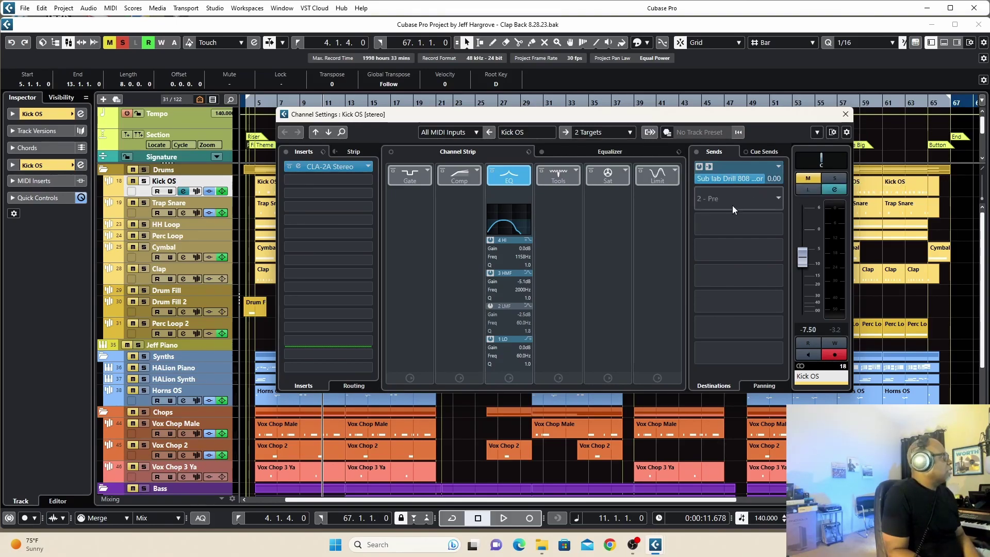
pyautogui.click(846, 114)
# Open the Compressor insert from the Sub lab Drill 808 channel settings to view its parameters.
pyautogui.scroll(-5, 237, 395)
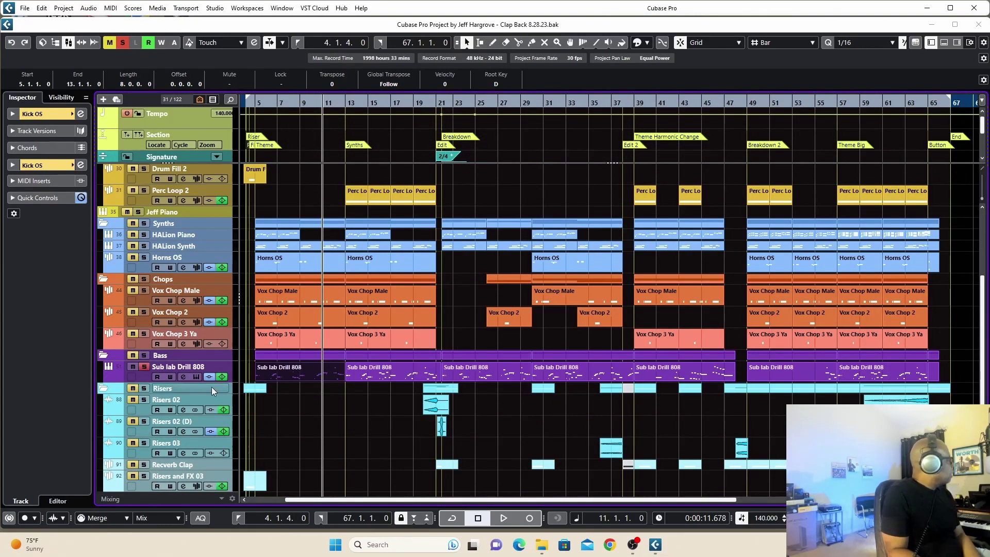
pyautogui.click(183, 377)
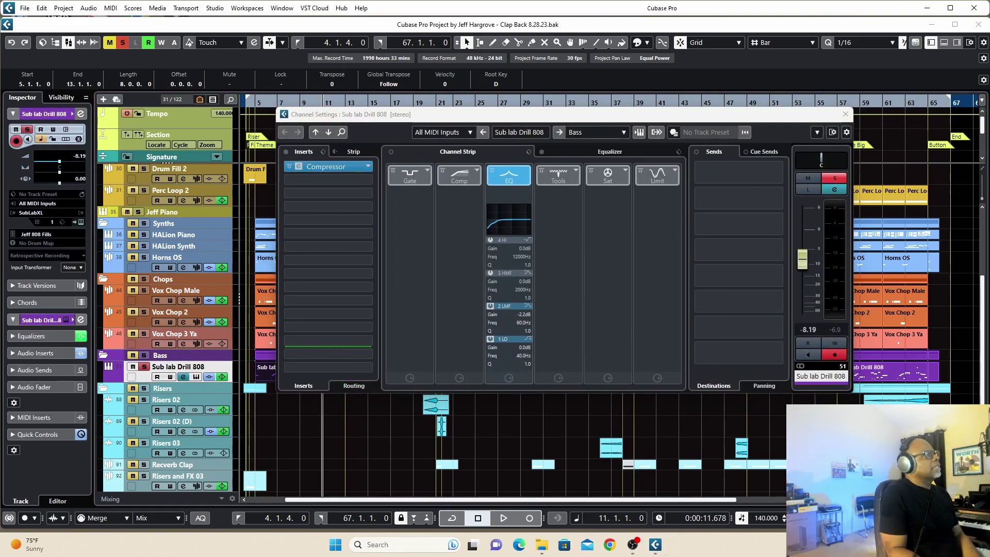
pyautogui.click(325, 166)
pyautogui.moveTo(691, 150); pyautogui.dragTo(553, 151)
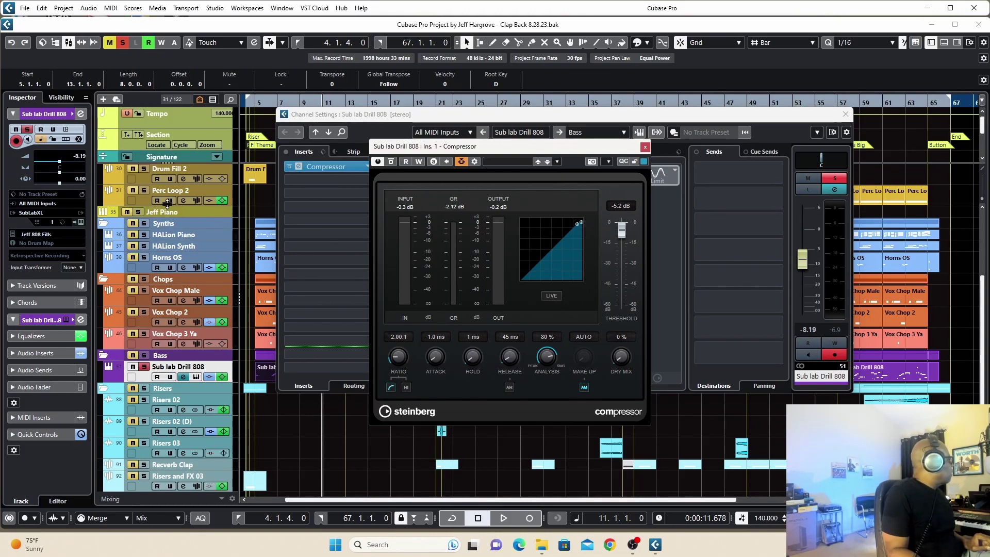
# Add Kick OS to the solo and play from bar 11 while watching the Sub lab Drill 808 compressor's gain reduction.
pyautogui.scroll(5, 167, 203)
pyautogui.click(147, 186)
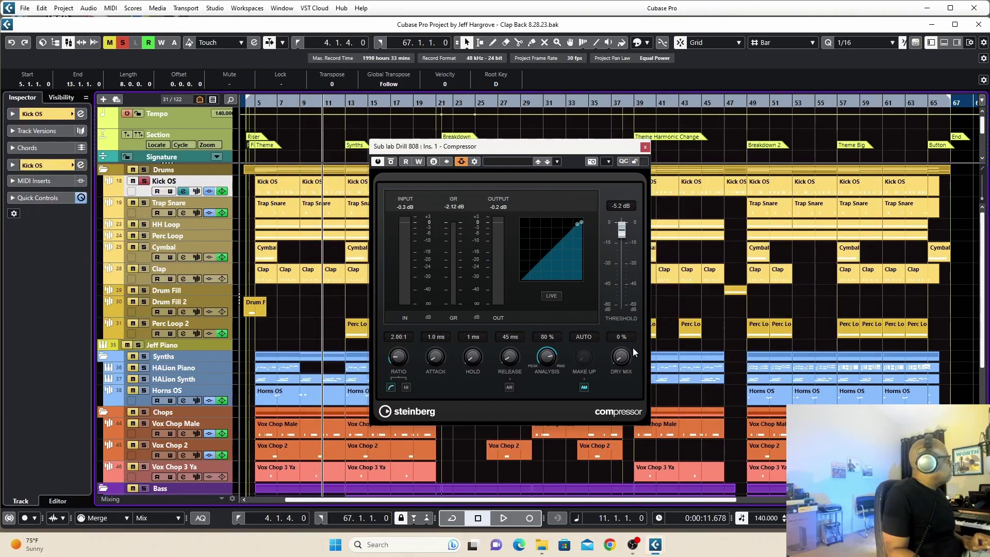
pyautogui.moveTo(539, 147); pyautogui.dragTo(561, 132)
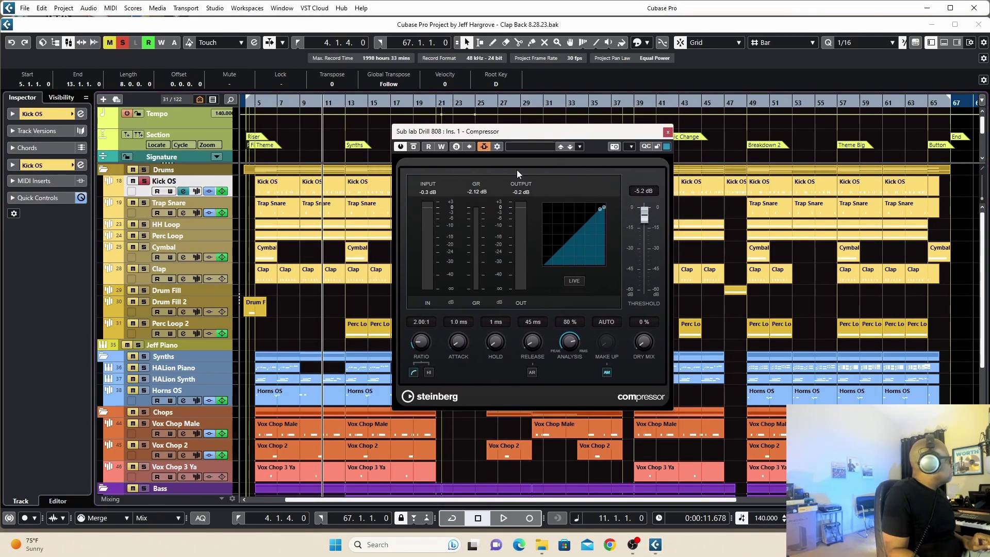
pyautogui.scroll(-5, 289, 343)
pyautogui.press('space')
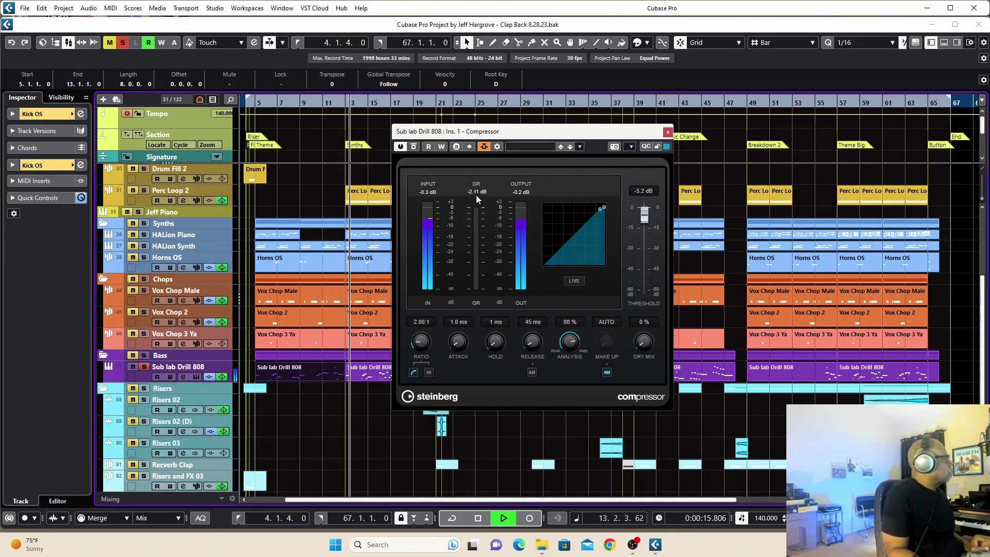
pyautogui.press('space')
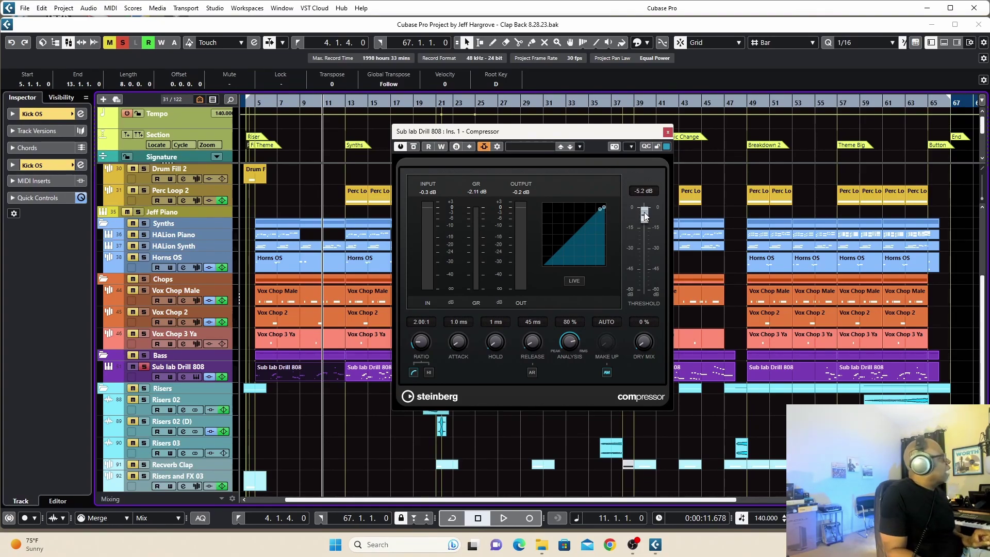
# Play the 808 and kick from bar 11, lower the 808 compressor's threshold to -12.0 dB, and play the passage again.
pyautogui.press('space')
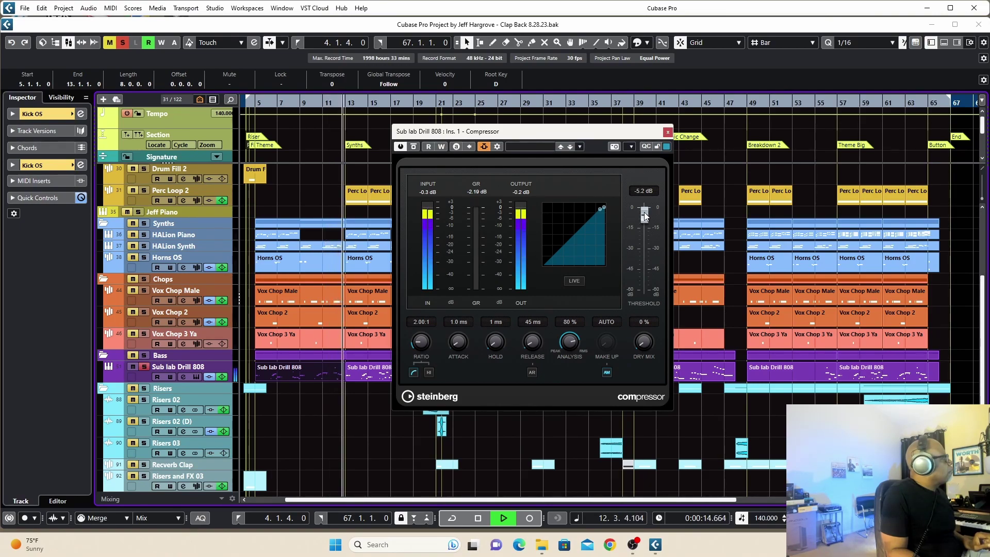
pyautogui.press('space')
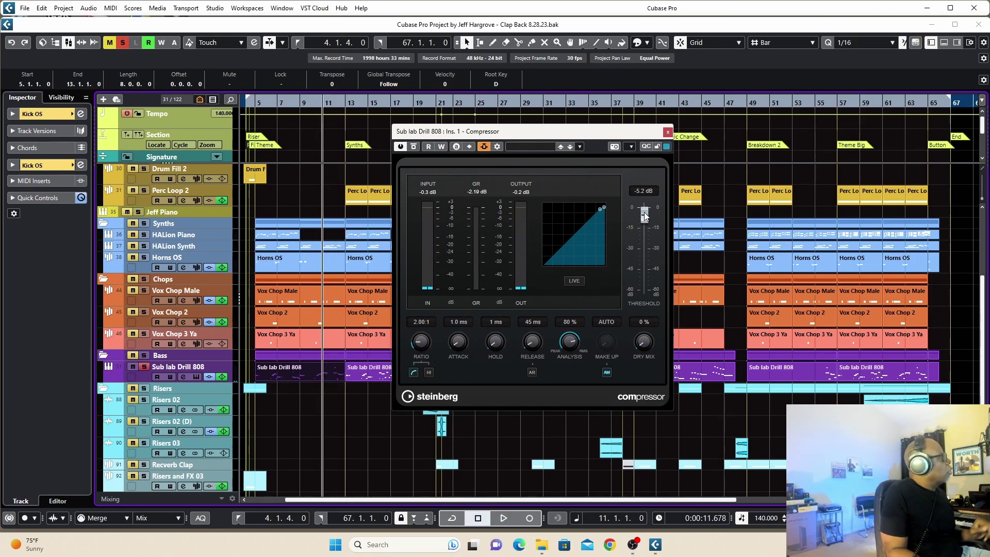
pyautogui.moveTo(645, 216); pyautogui.dragTo(645, 222)
pyautogui.press('space')
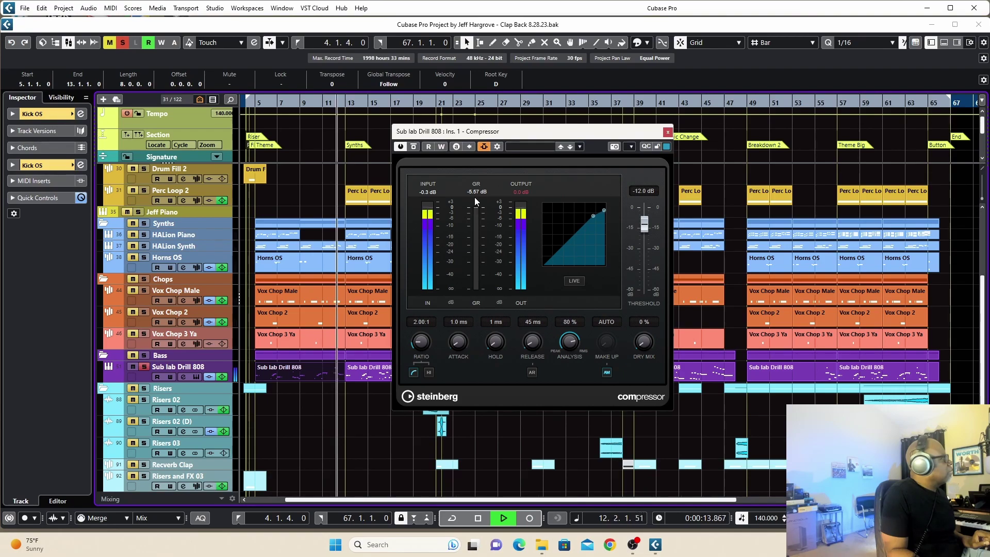
pyautogui.press('space')
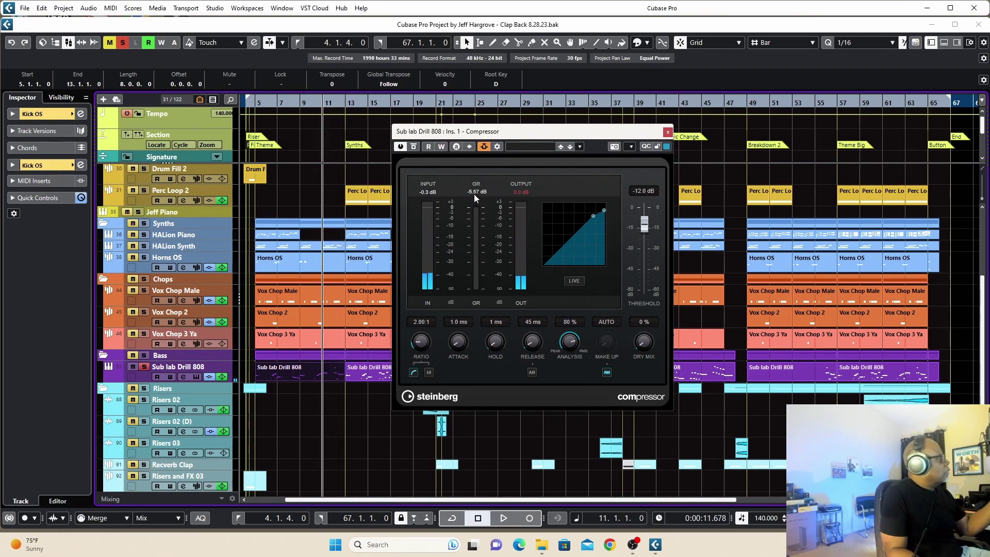
# Set the 808 compressor's threshold to -5.6 dB, check its gain reduction during playback from bar 11, and close the compressor.
pyautogui.moveTo(645, 227); pyautogui.dragTo(644, 218)
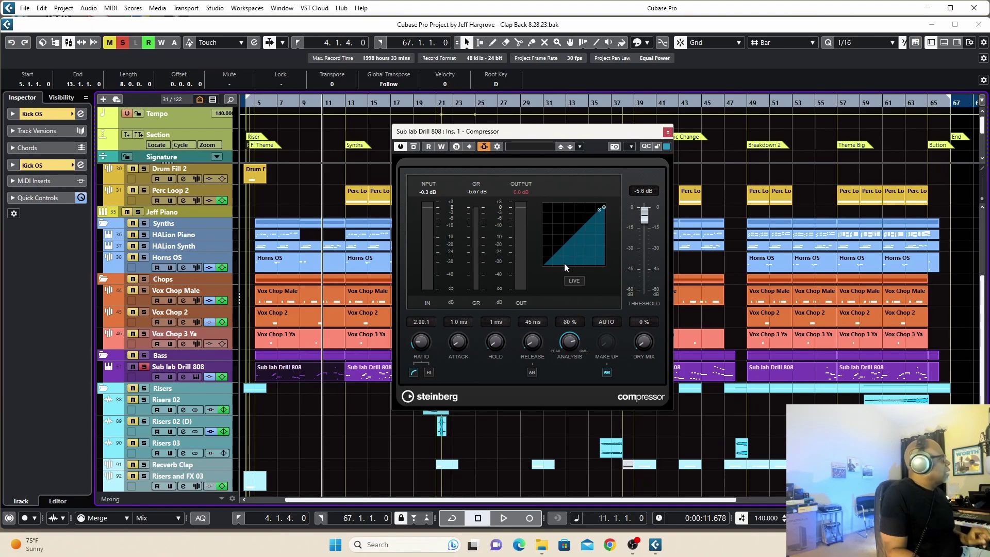
pyautogui.press('space')
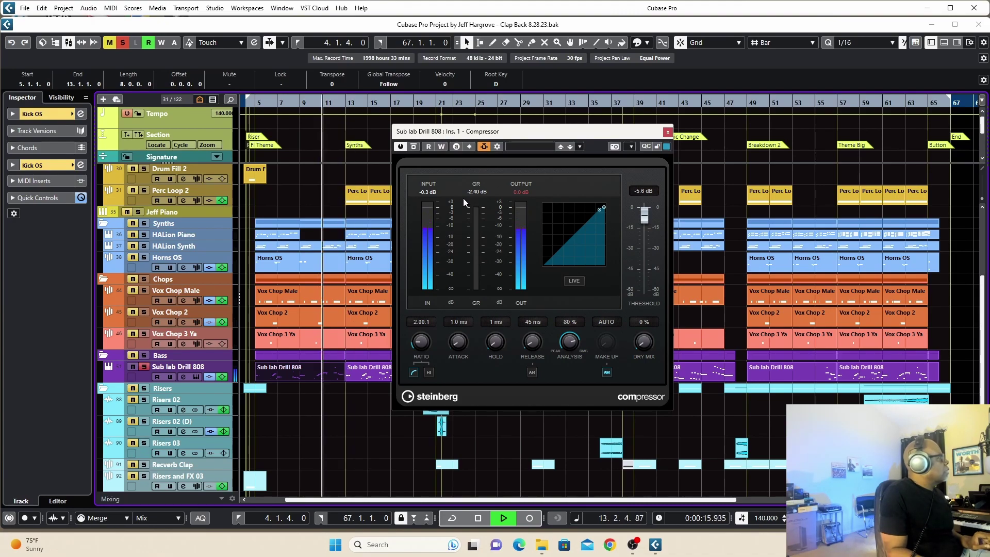
pyautogui.press('space')
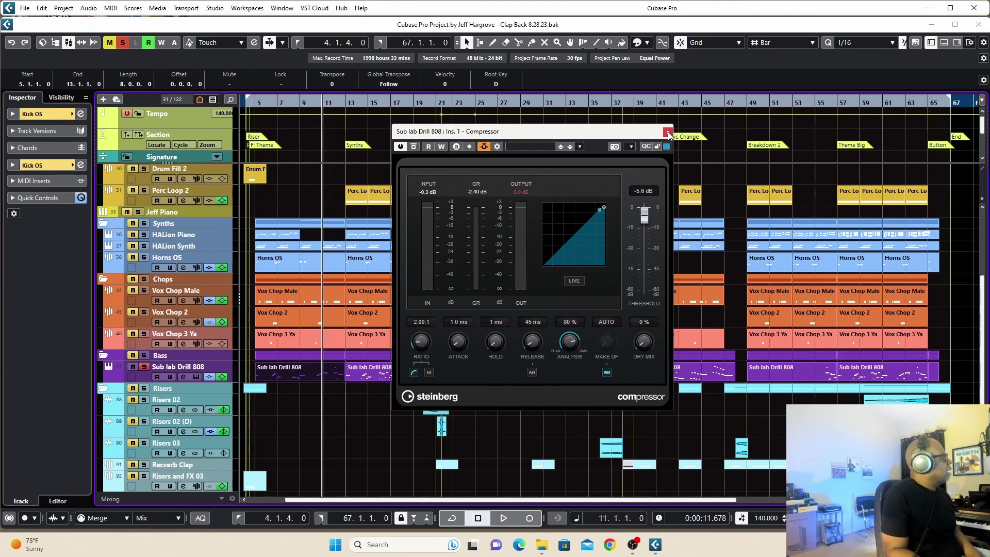
pyautogui.click(668, 133)
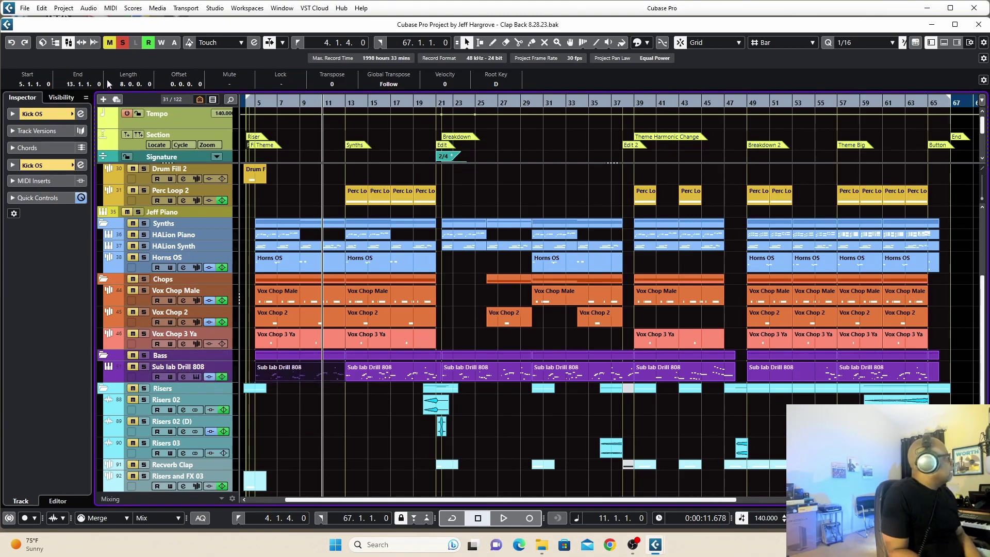
# Clear all solos, solo Sub lab Drill 808, and view its SubLabXL instrument before closing it.
pyautogui.click(122, 42)
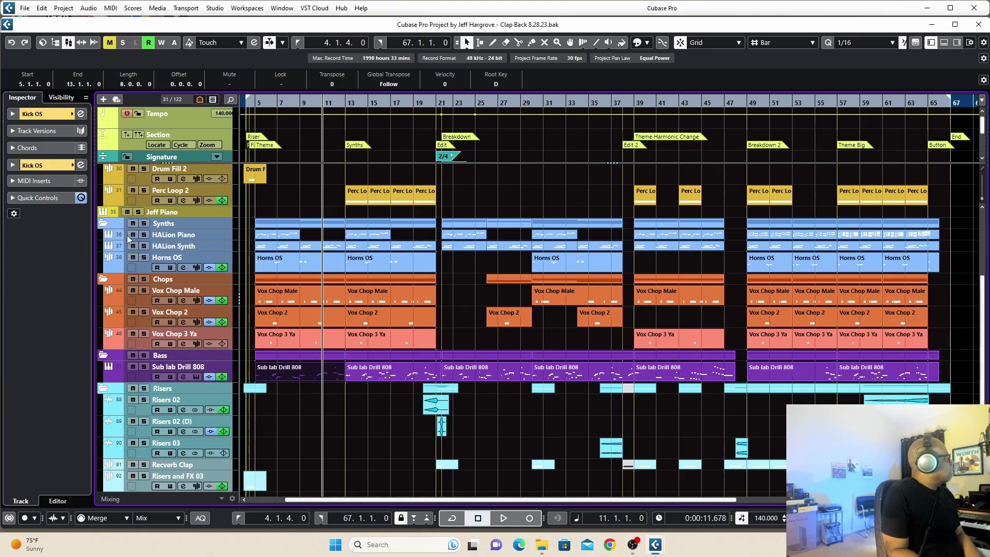
pyautogui.click(142, 368)
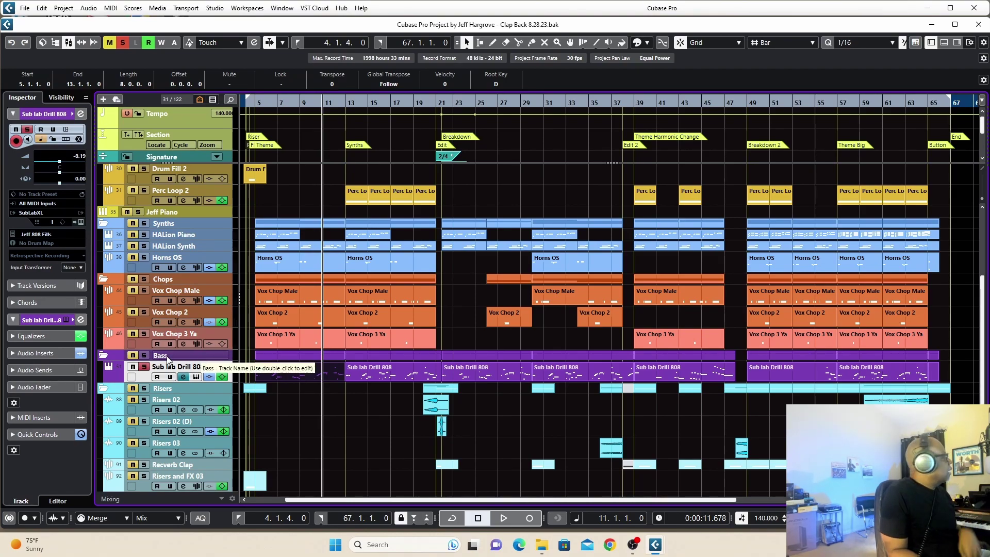
pyautogui.click(184, 378)
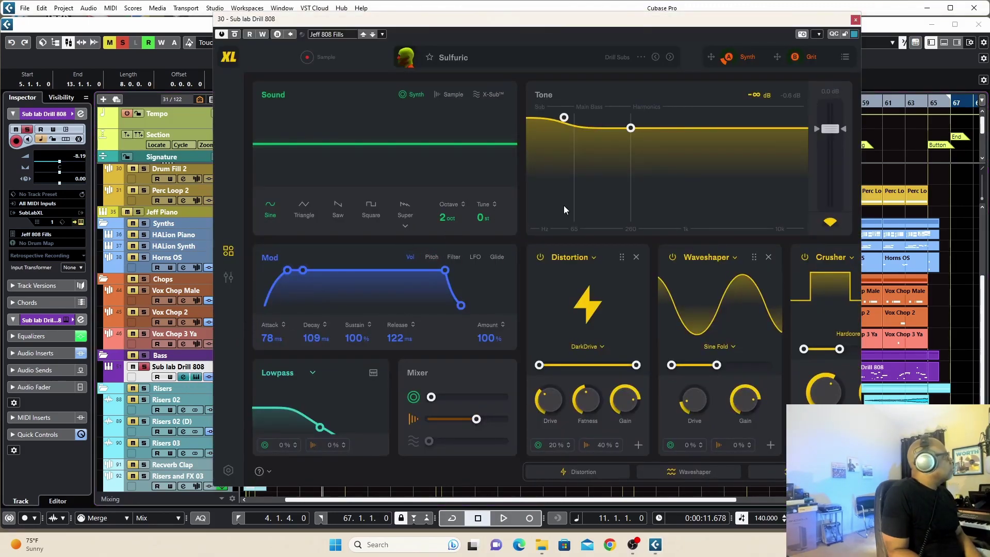
pyautogui.click(855, 20)
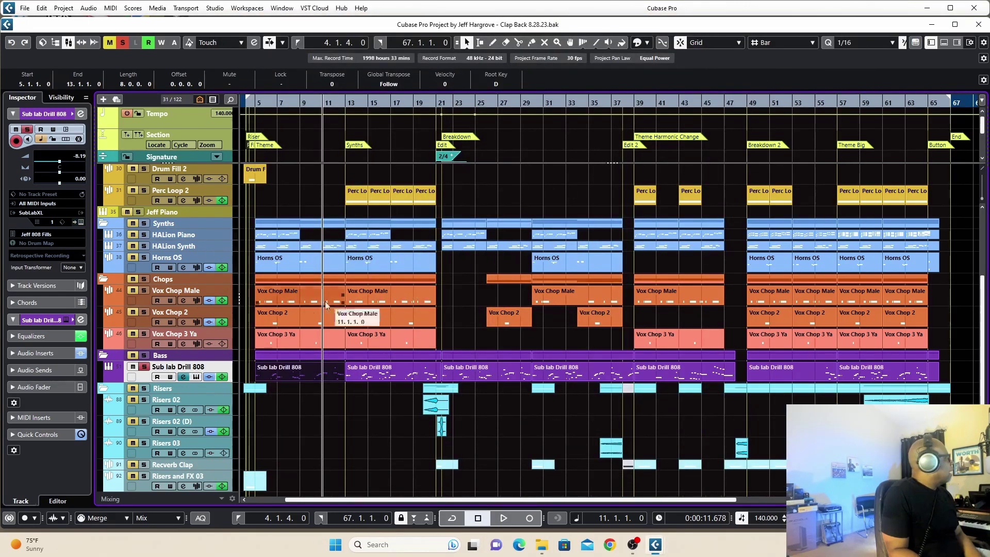
# Review the insert and EQ in the Sub lab Drill 808 channel settings, close them, and take the track out of solo.
pyautogui.click(183, 378)
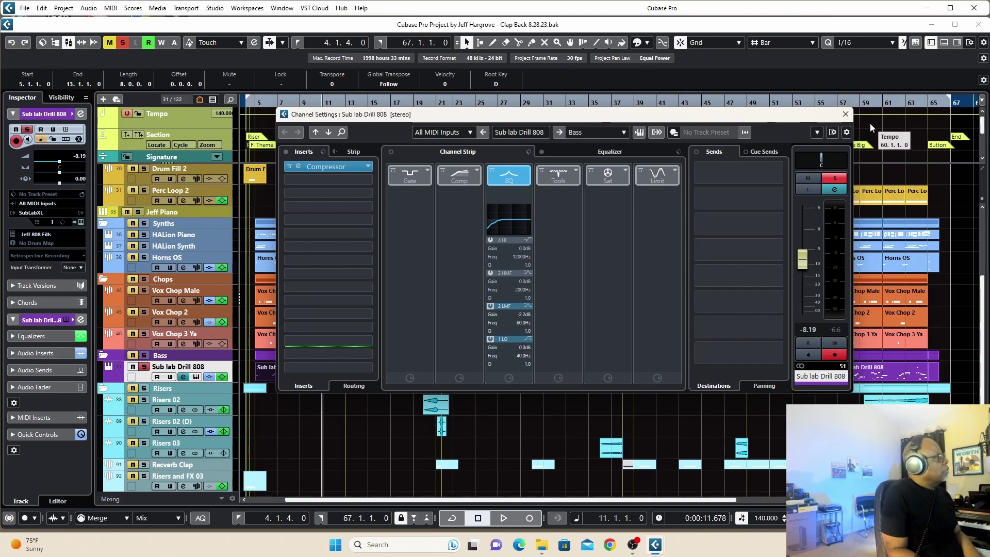
pyautogui.click(845, 114)
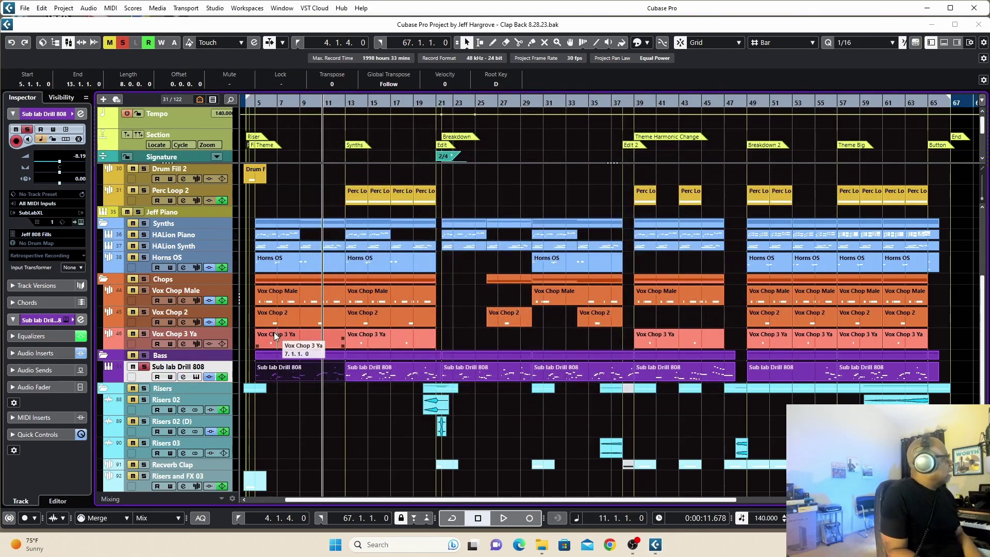
pyautogui.click(144, 366)
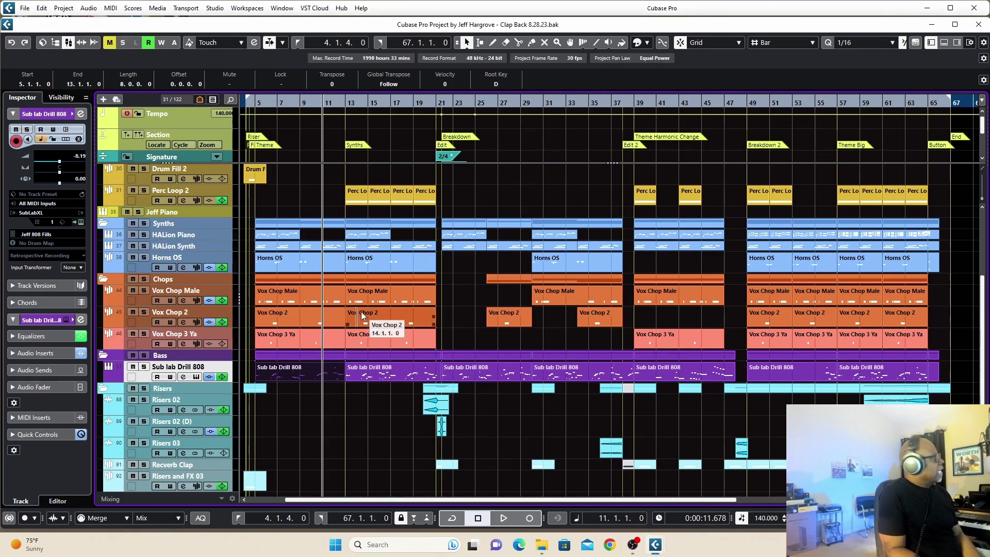
# Solo the HALion Piano track and listen to it from bar 5.
pyautogui.scroll(3, 361, 312)
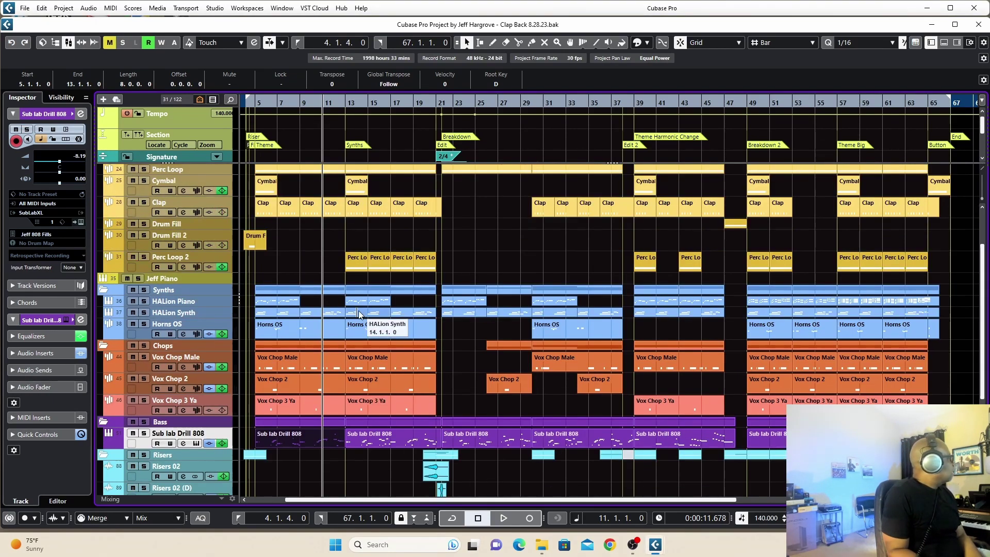
pyautogui.click(254, 101)
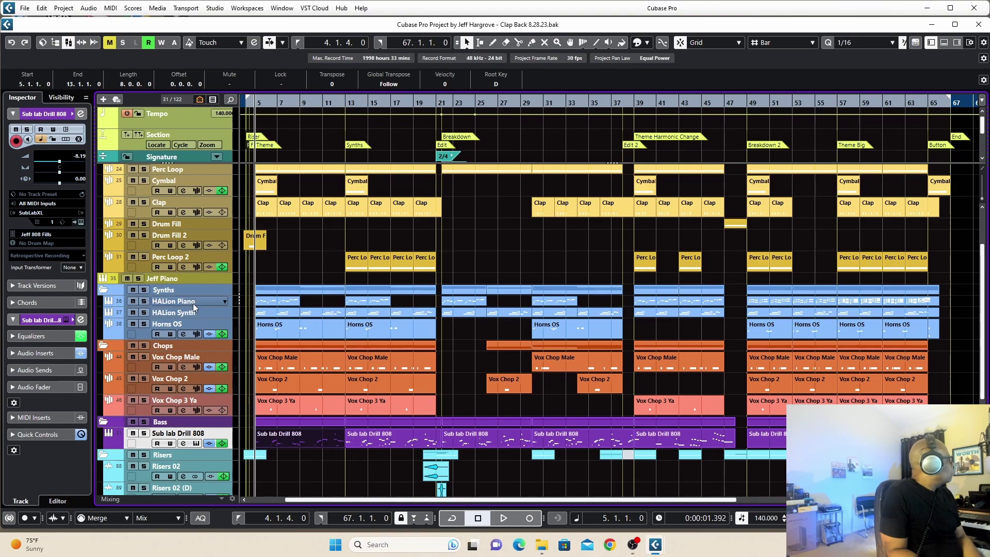
pyautogui.click(144, 302)
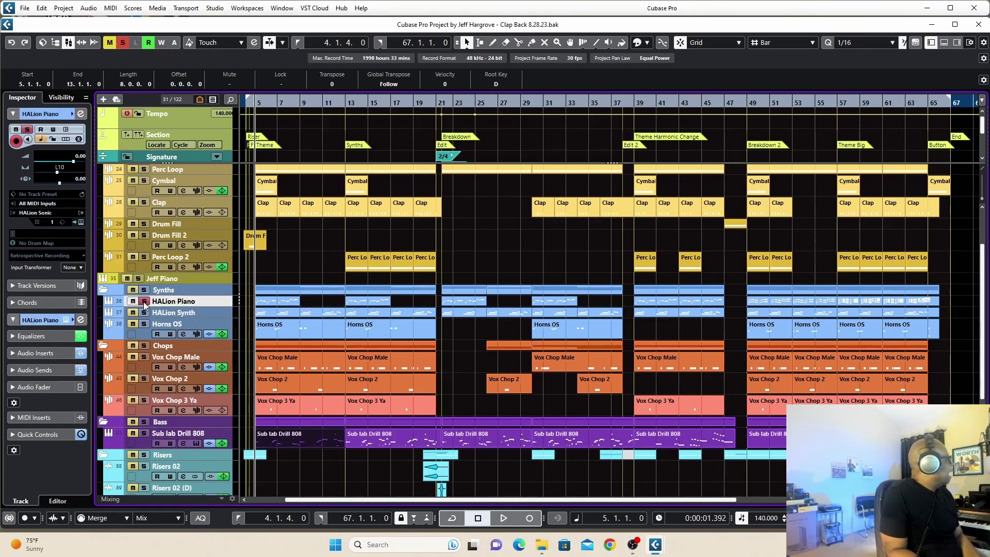
pyautogui.press('space')
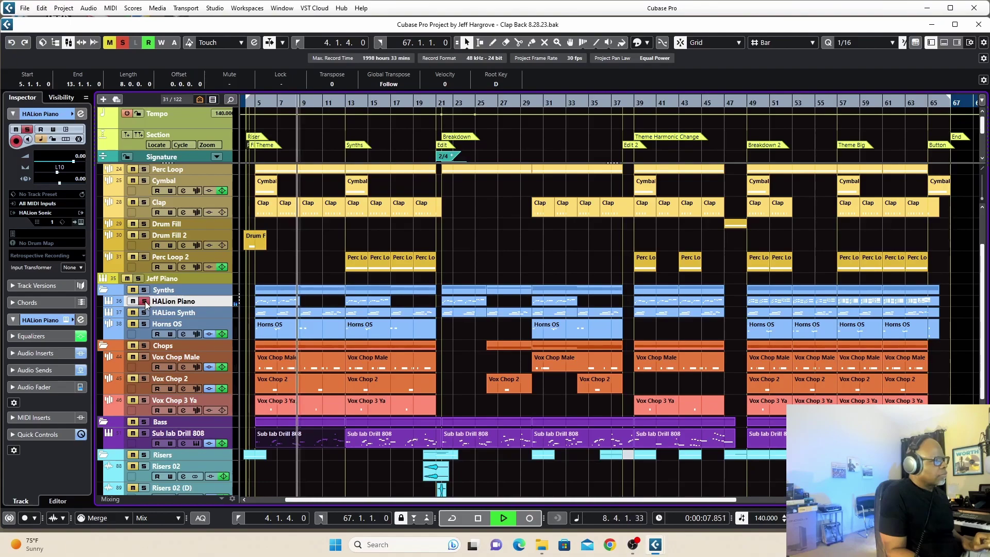
pyautogui.press('space')
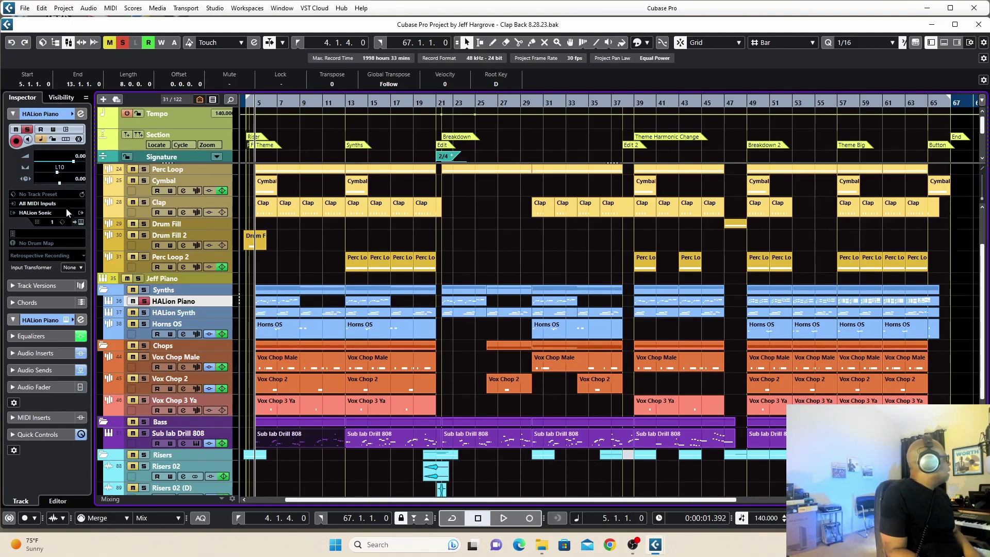
# Inspect HALion Piano's HALion Sonic instrument and the StereoDelay insert in its channel settings, closing both plug-in windows.
pyautogui.click(81, 221)
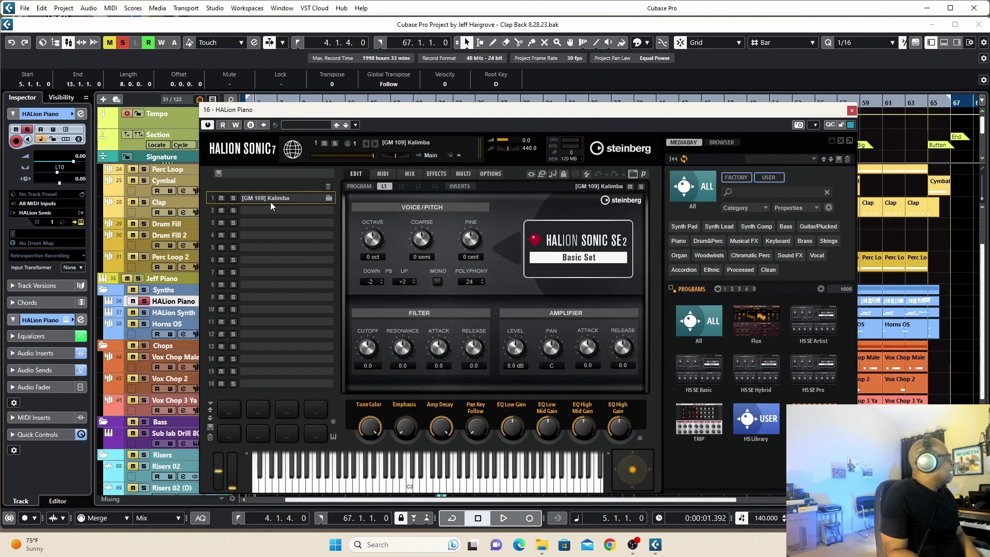
pyautogui.click(853, 111)
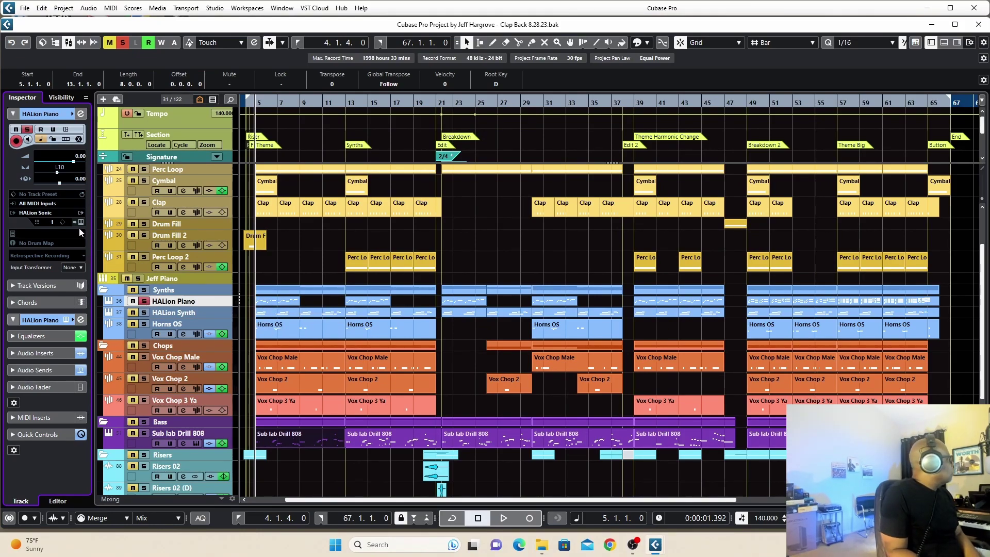
pyautogui.click(81, 113)
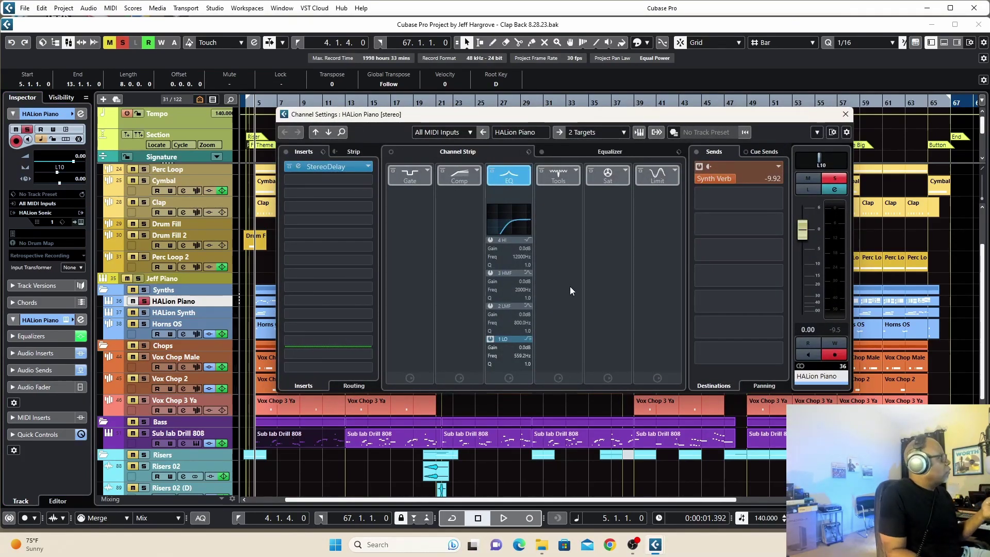
pyautogui.click(324, 166)
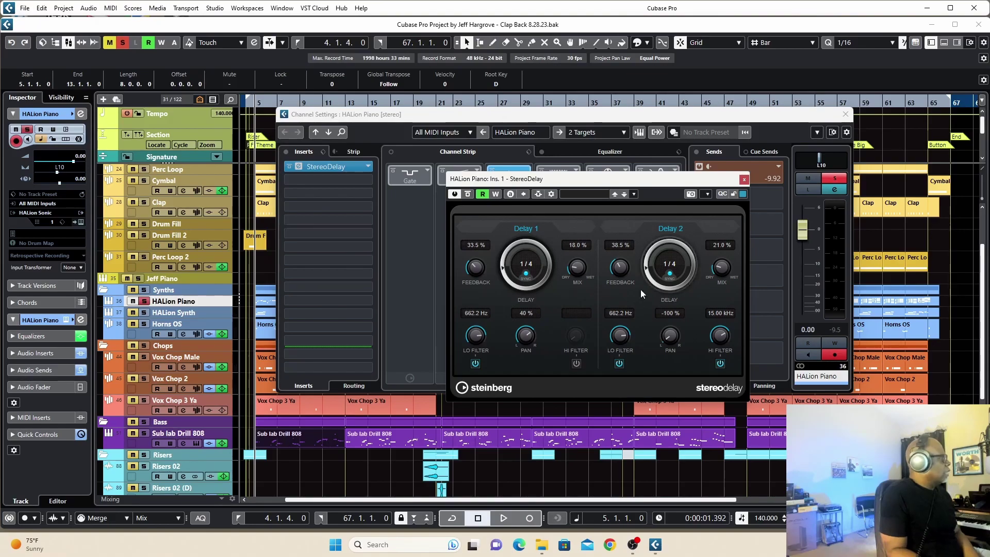
pyautogui.click(744, 179)
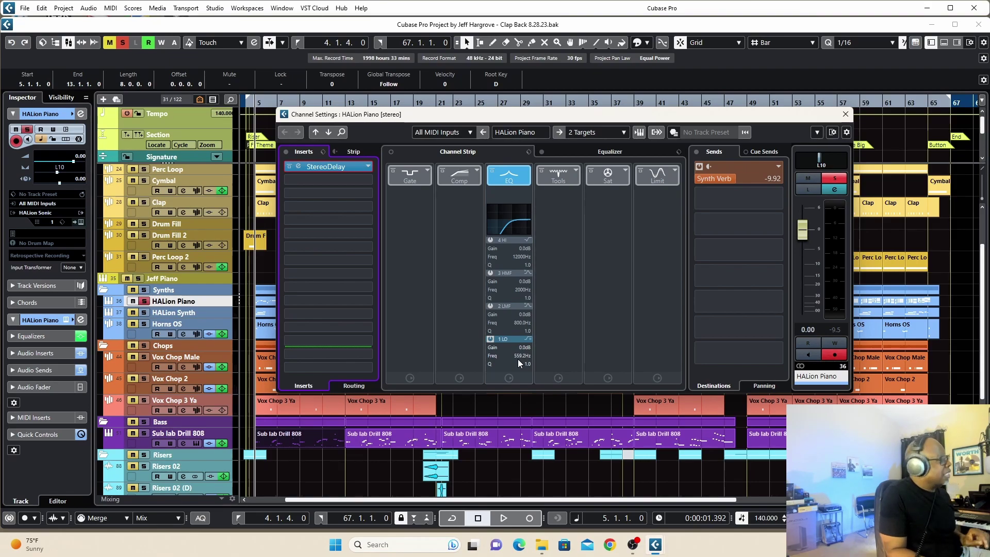
# Compare HALion Piano with its EQ bypassed and active during playback from bar 5, leave the EQ active, and close the channel settings.
pyautogui.click(491, 172)
pyautogui.press('space')
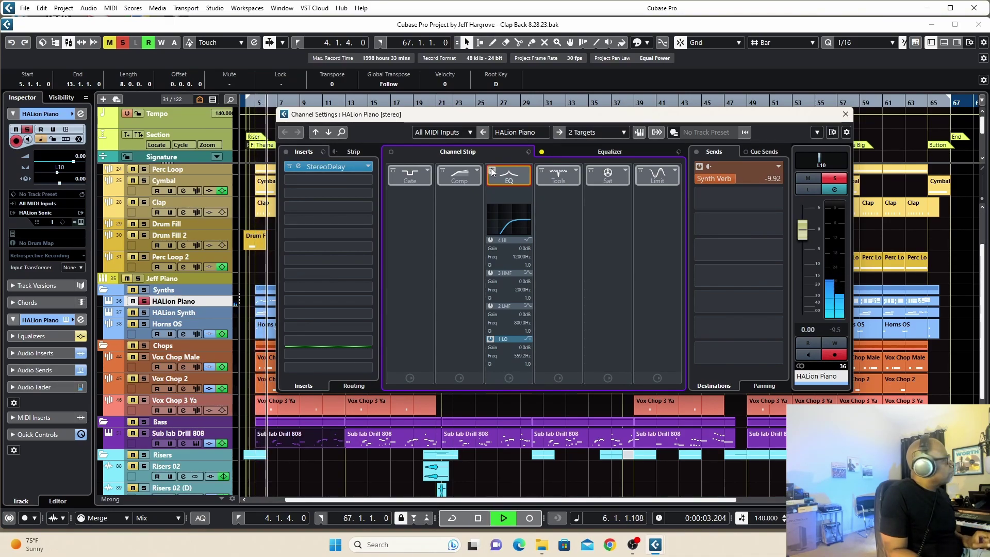
pyautogui.click(491, 171)
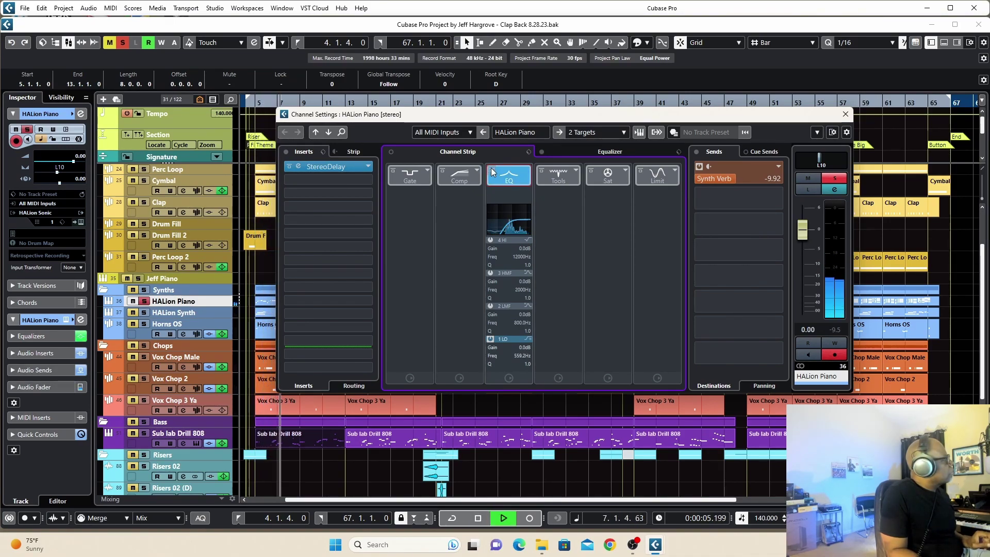
pyautogui.click(490, 172)
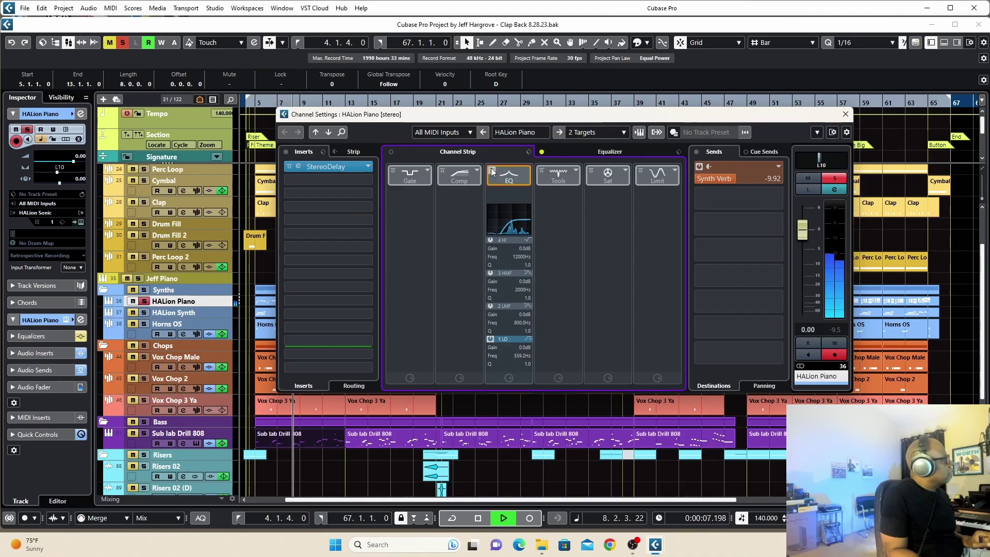
pyautogui.press('space')
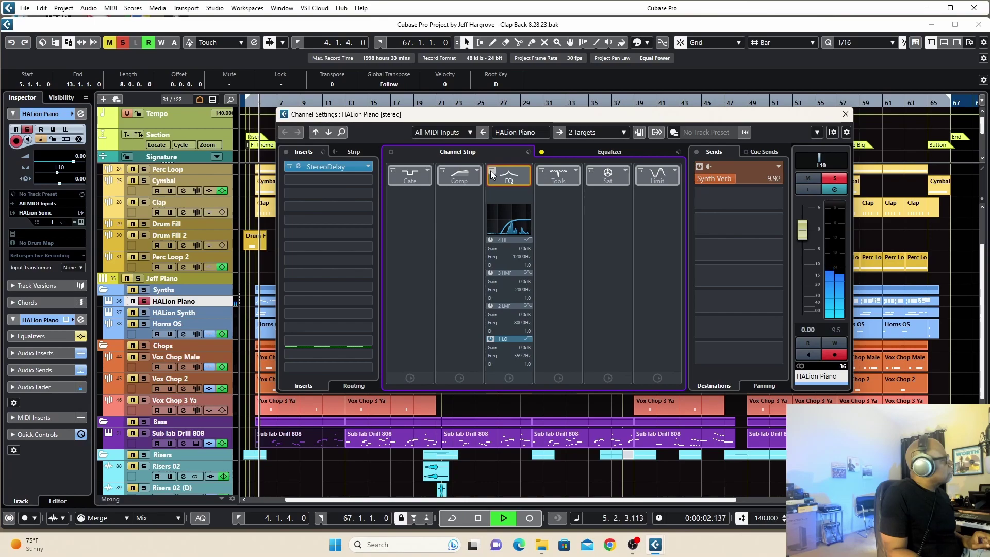
pyautogui.click(491, 174)
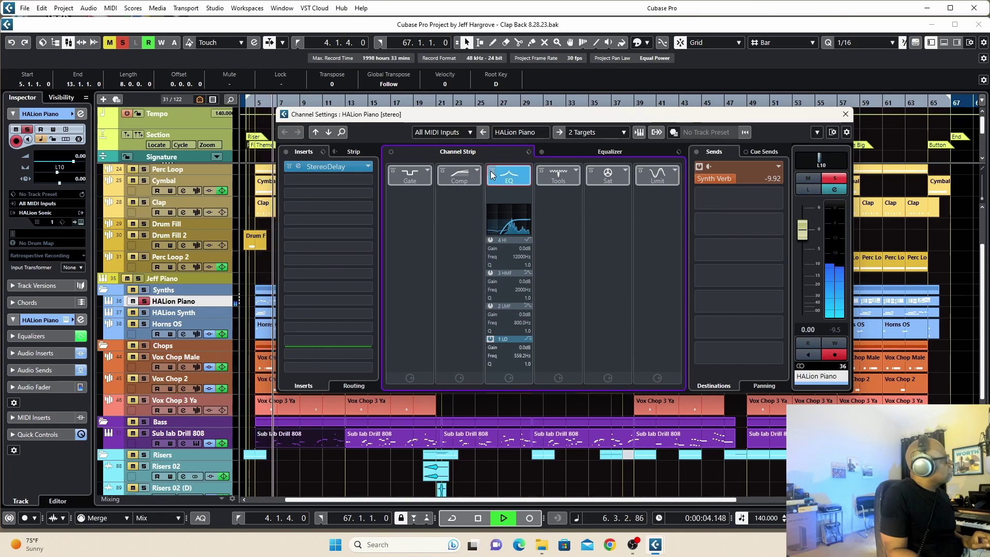
pyautogui.press('space')
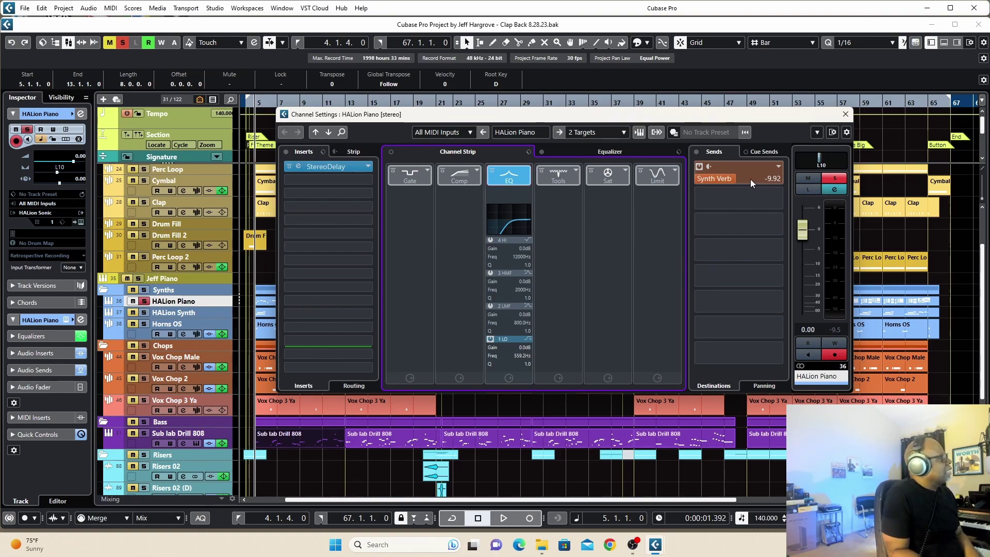
pyautogui.click(845, 114)
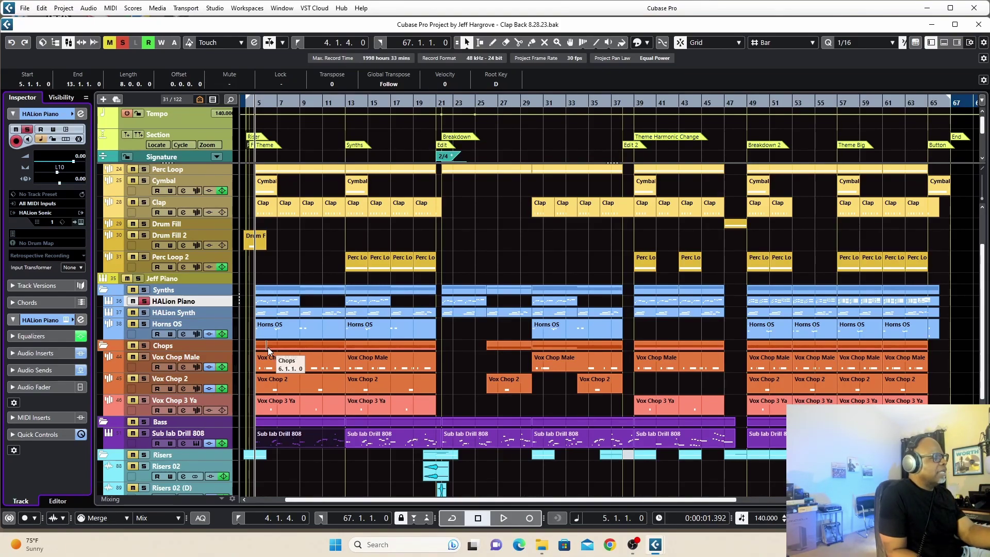
# Solo HALion Synth instead of HALion Piano, inspect its HALion Sonic instrument during playback and its channel EQ, and close both windows.
pyautogui.click(144, 302)
pyautogui.click(145, 312)
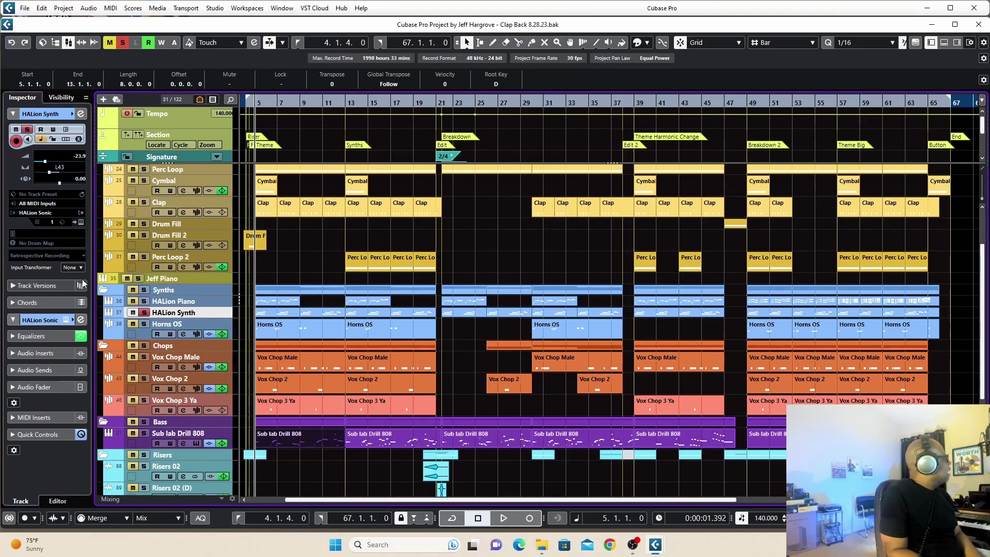
pyautogui.click(66, 320)
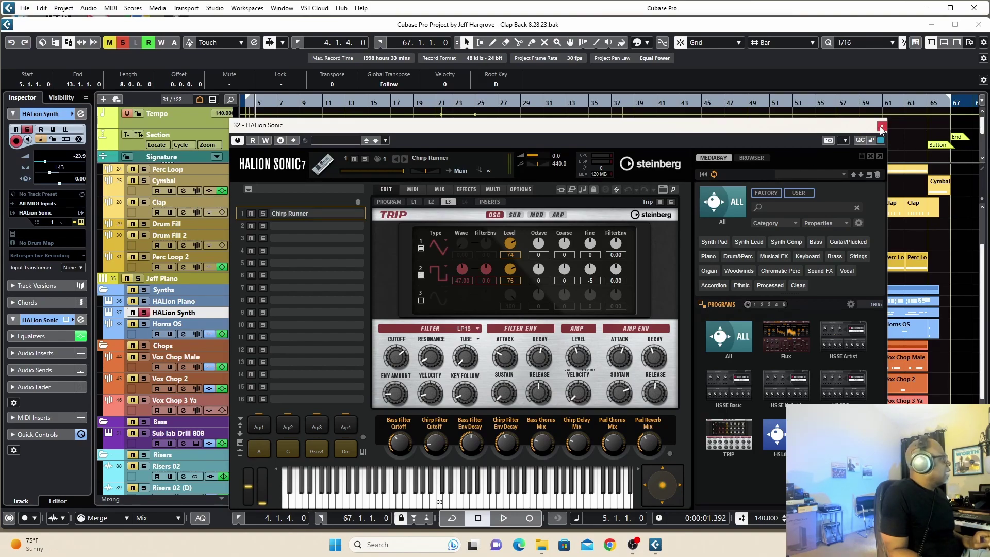
pyautogui.press('space')
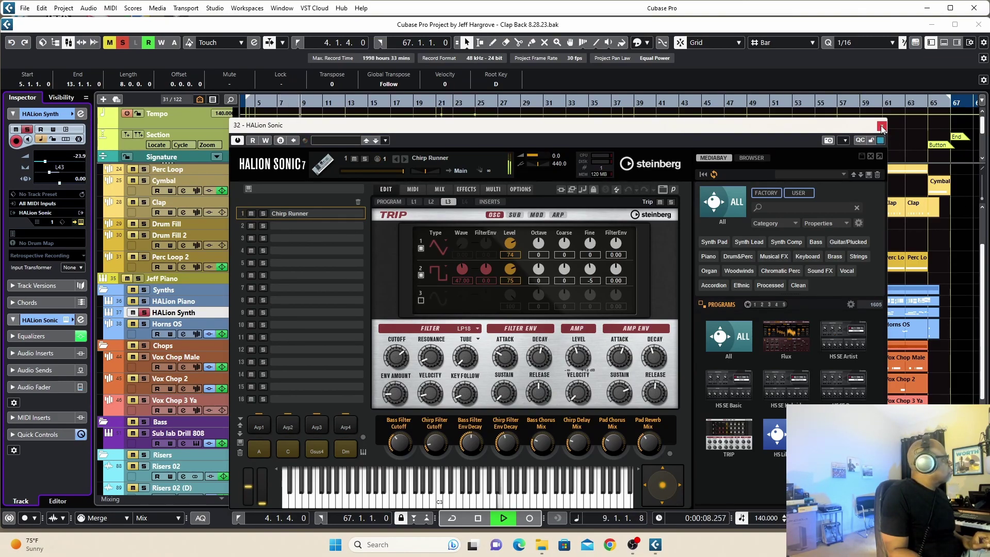
pyautogui.press('space')
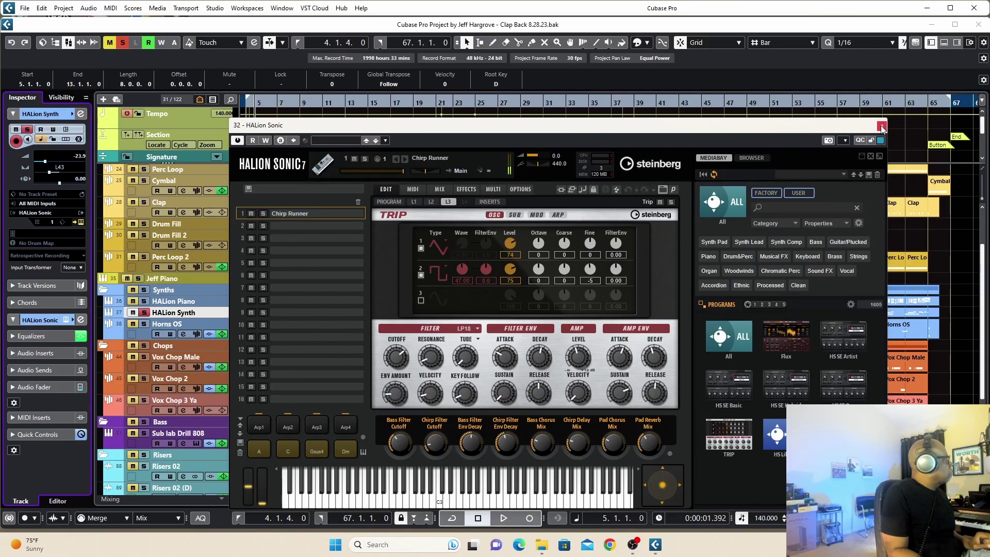
pyautogui.click(882, 126)
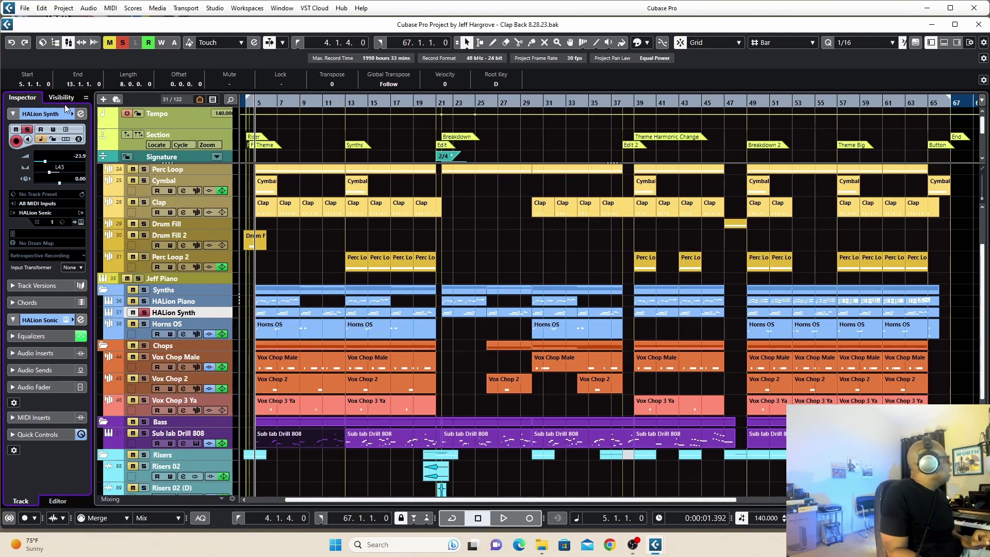
pyautogui.click(81, 114)
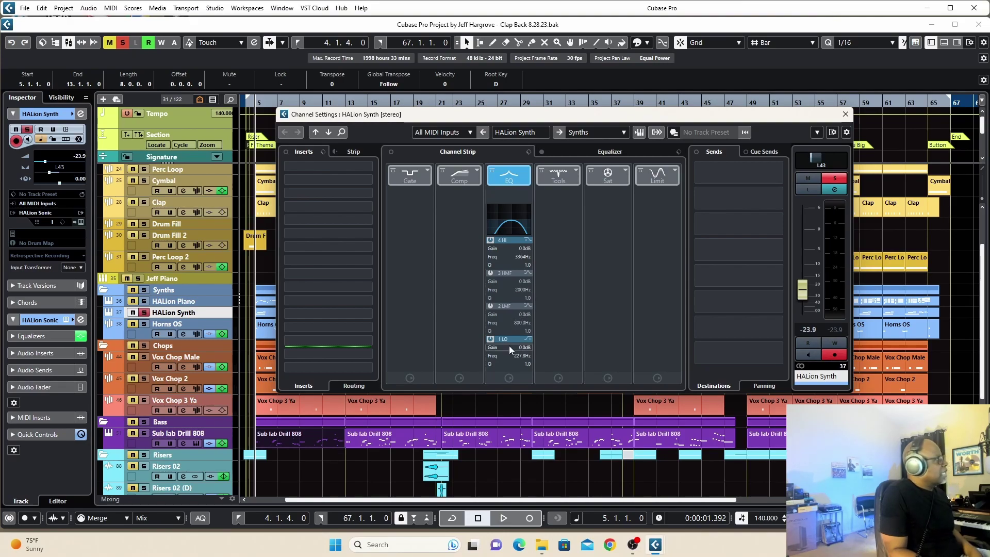
pyautogui.click(846, 114)
# Solo HALion Piano together with HALion Synth and listen to both from bar 5.
pyautogui.click(145, 302)
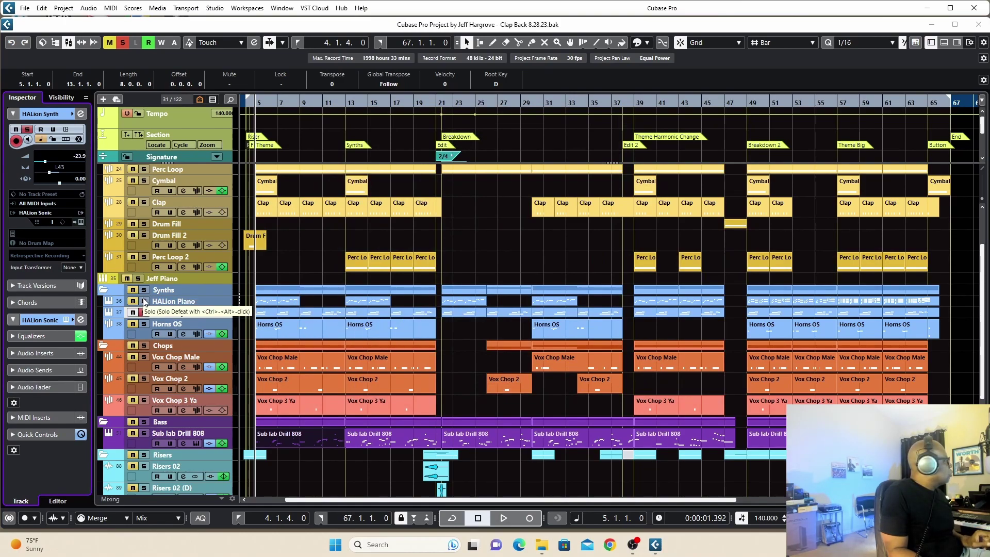
pyautogui.press('space')
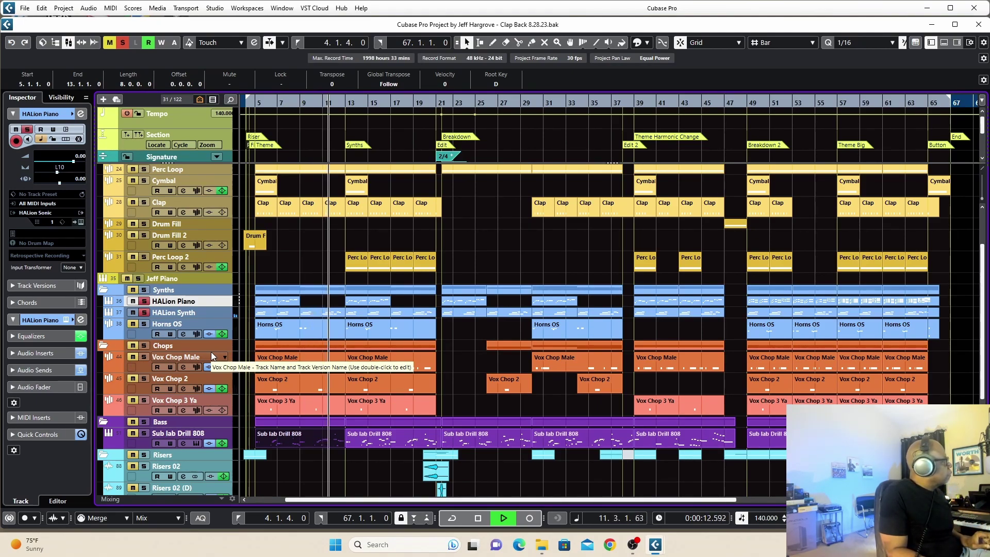
pyautogui.press('space')
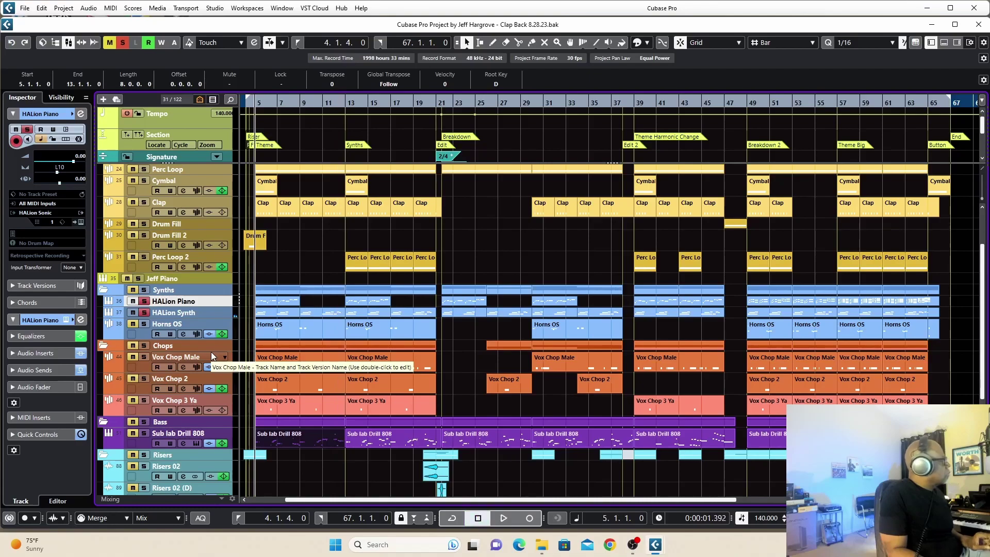
# Solo only the Horns OS track and listen to it from bar 5.
pyautogui.click(165, 325)
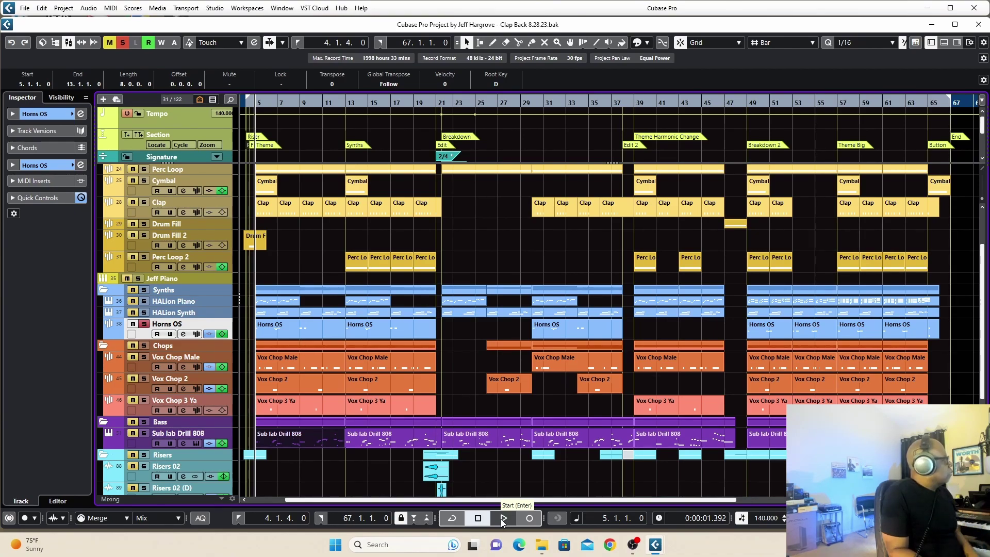
pyautogui.click(504, 520)
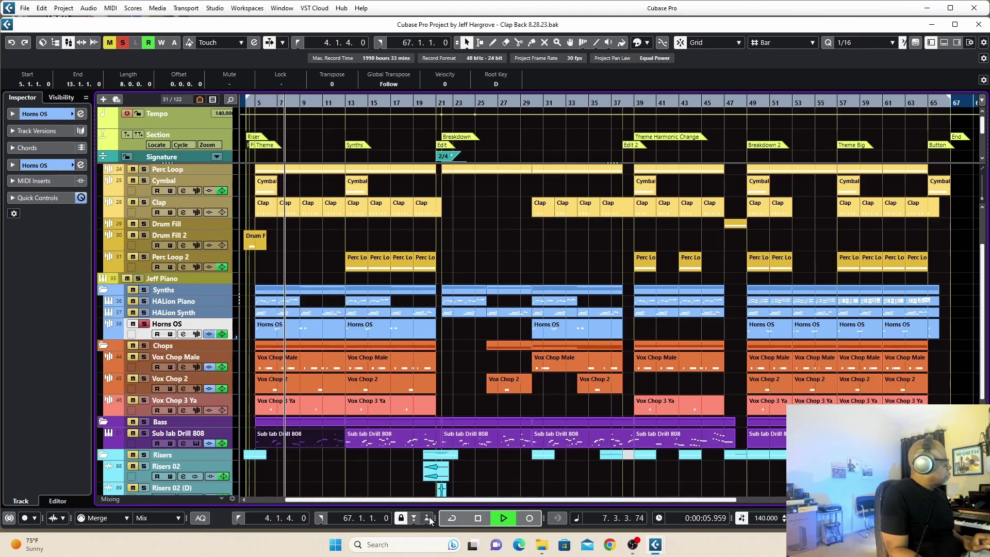
pyautogui.click(477, 519)
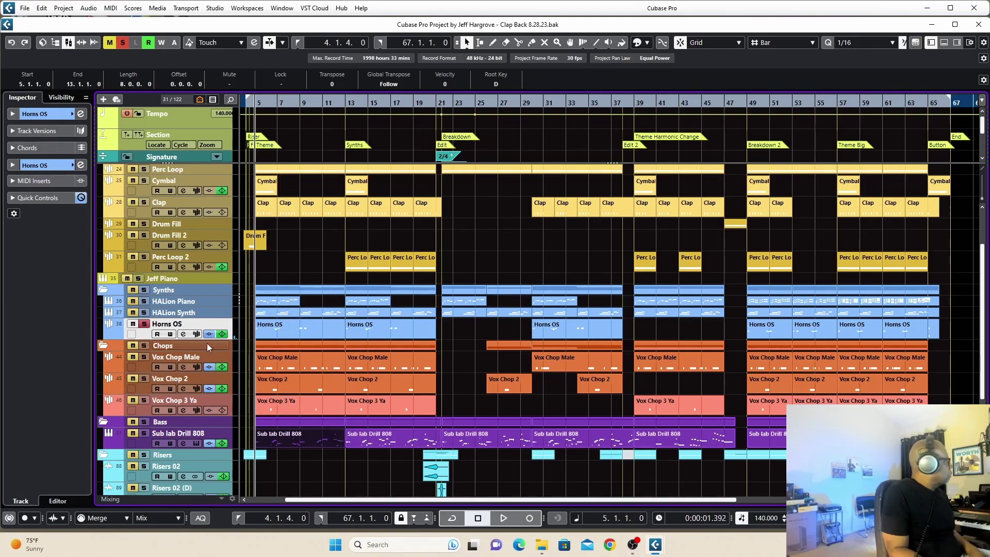
# Inspect the Horns OS brass sample in Sampler Control, audition it around the C3 root key, and close the editor.
pyautogui.click(195, 334)
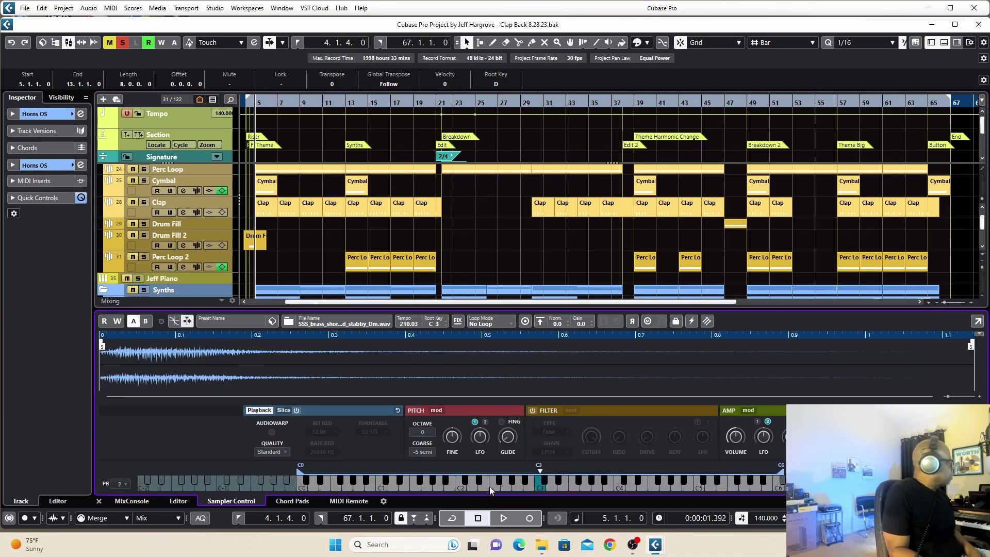
pyautogui.click(537, 486)
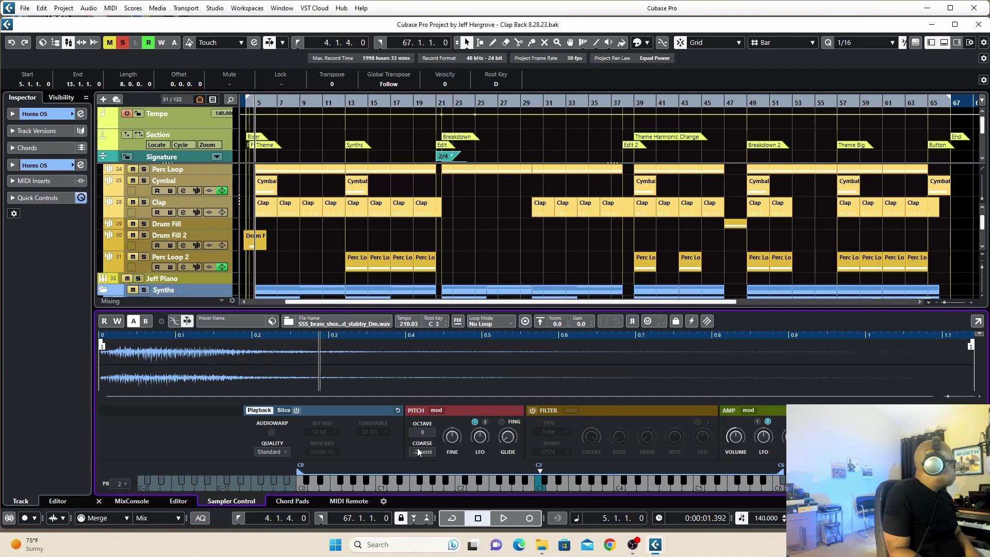
pyautogui.click(535, 484)
pyautogui.click(539, 484)
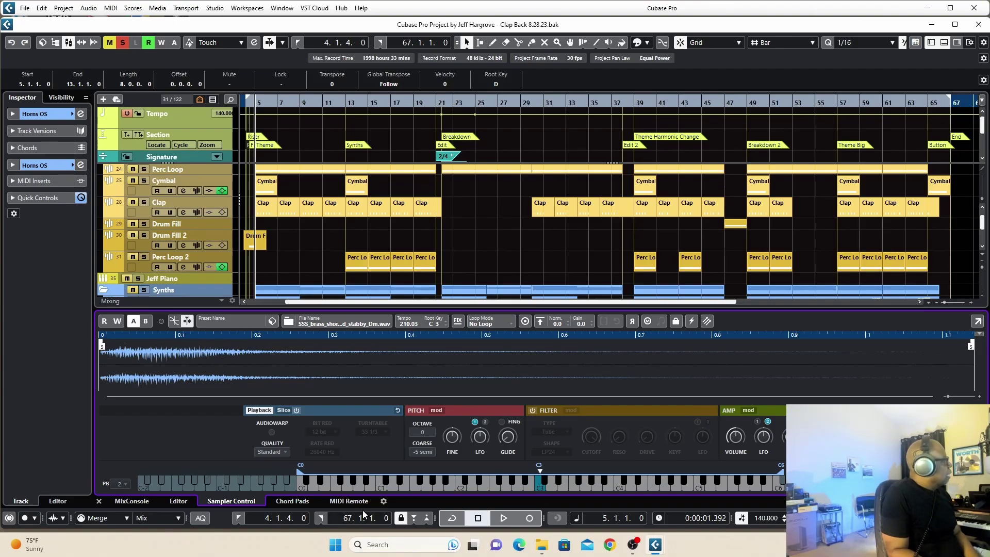
pyautogui.click(98, 500)
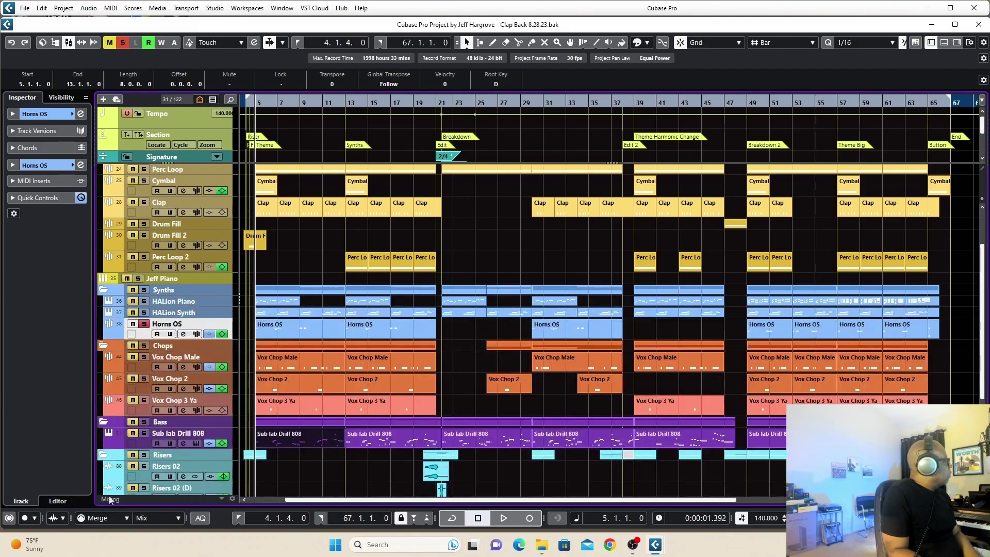
# Compare Horns OS with its EQ active and bypassed during playback in its channel settings, leaving the EQ active.
pyautogui.click(184, 334)
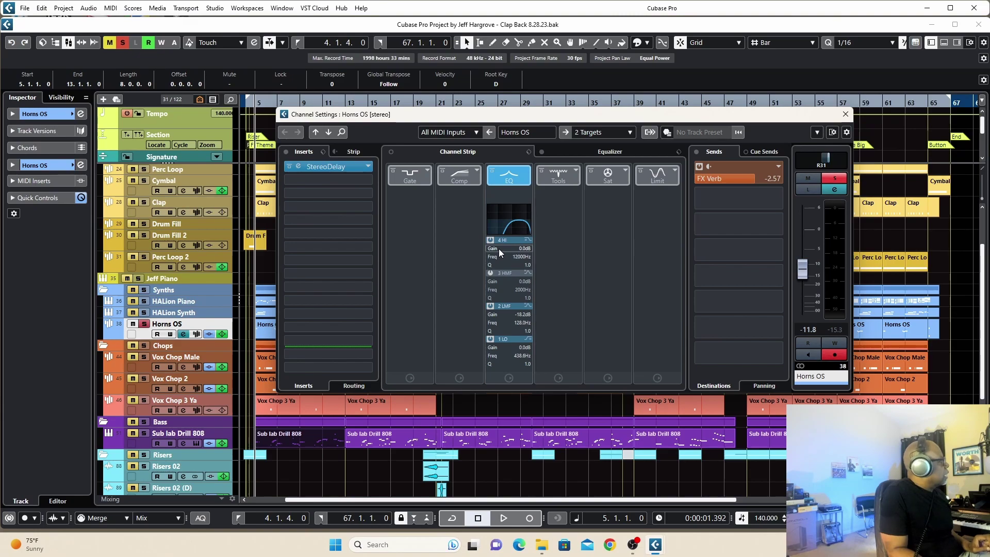
pyautogui.press('space')
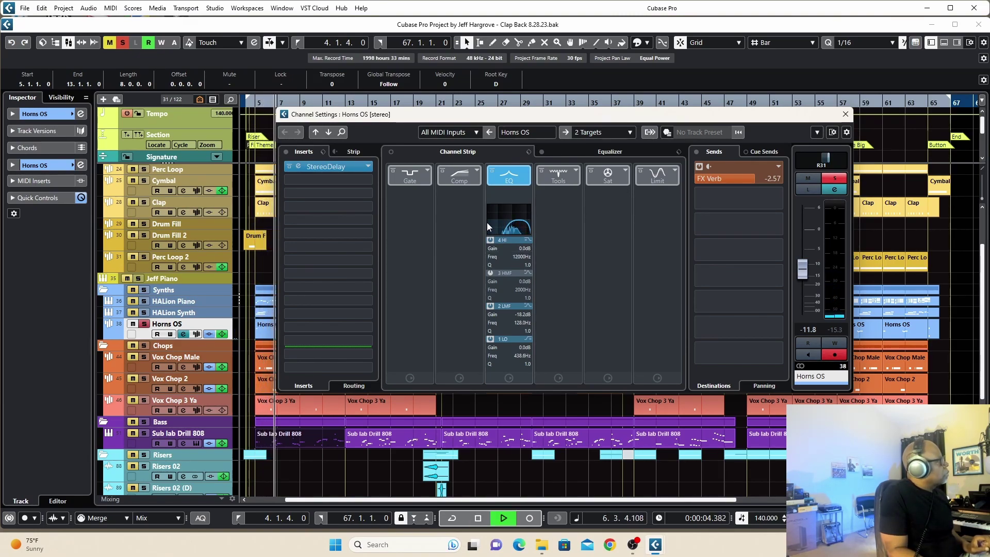
pyautogui.press('space')
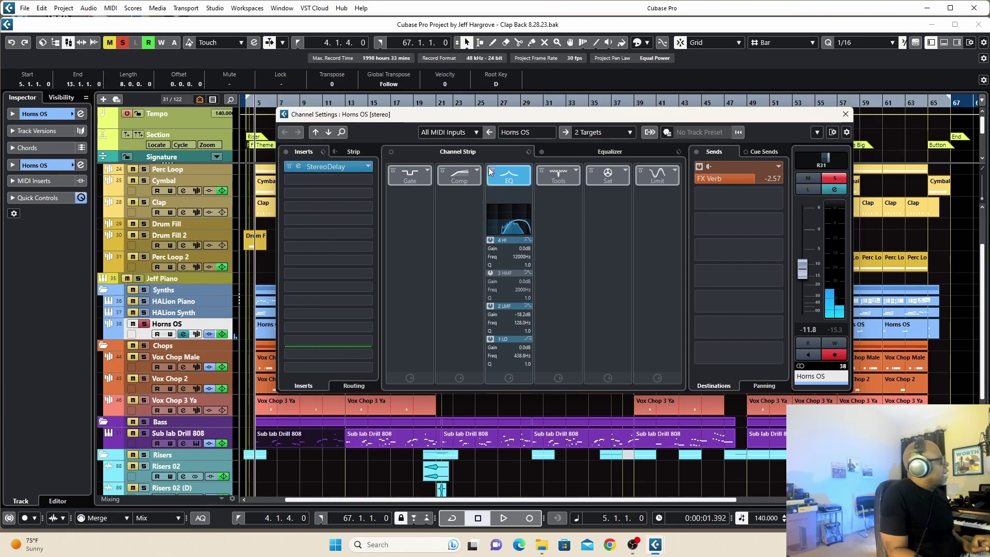
pyautogui.click(491, 172)
pyautogui.press('space')
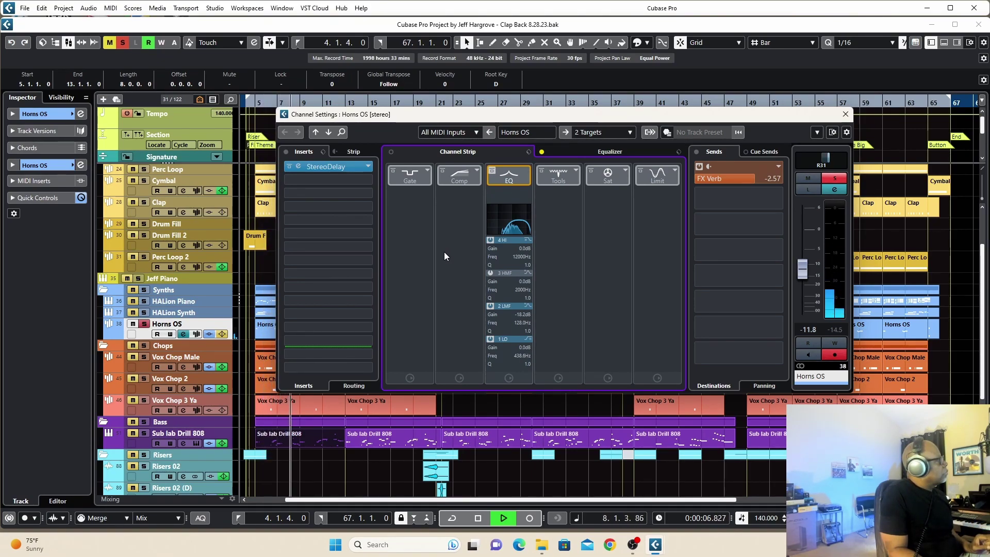
pyautogui.press('space')
pyautogui.click(508, 175)
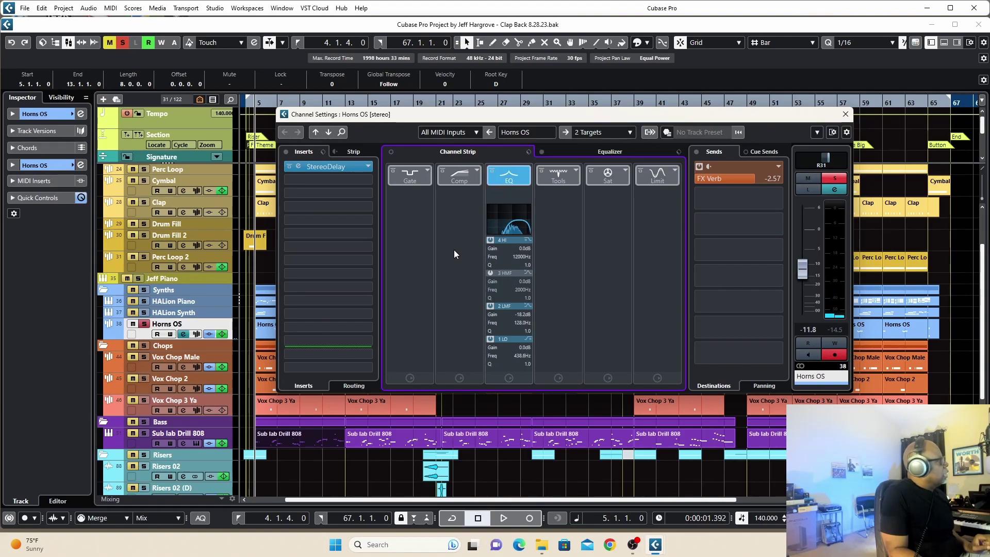
pyautogui.press('space')
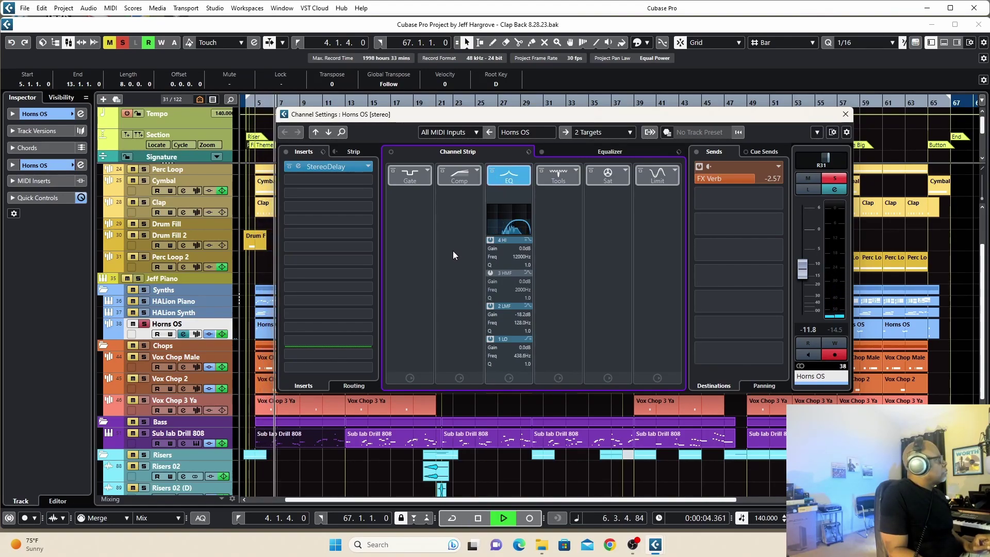
pyautogui.press('space')
# Inspect the StereoDelay insert on Horns OS, then close the plug-in and the channel settings.
pyautogui.click(332, 166)
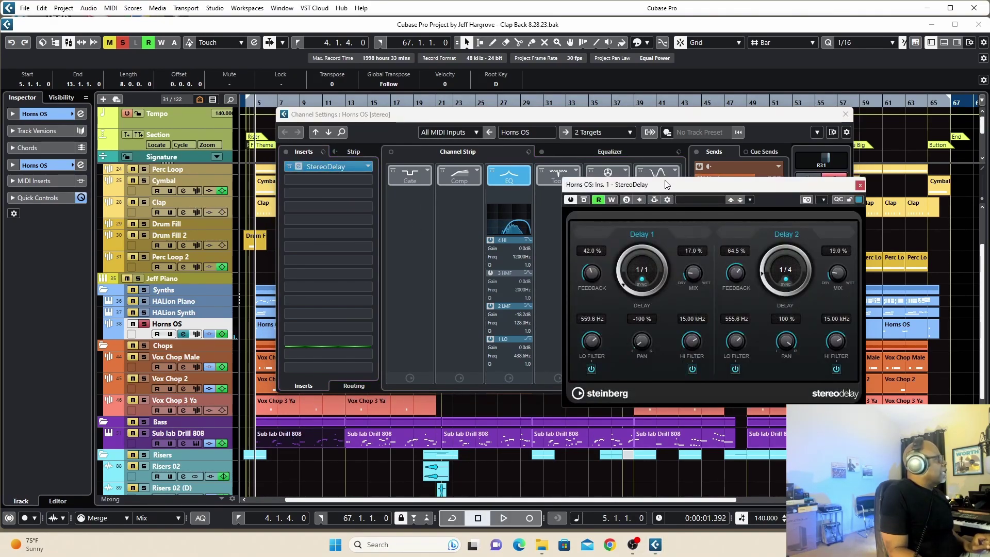
pyautogui.moveTo(666, 184); pyautogui.dragTo(540, 114)
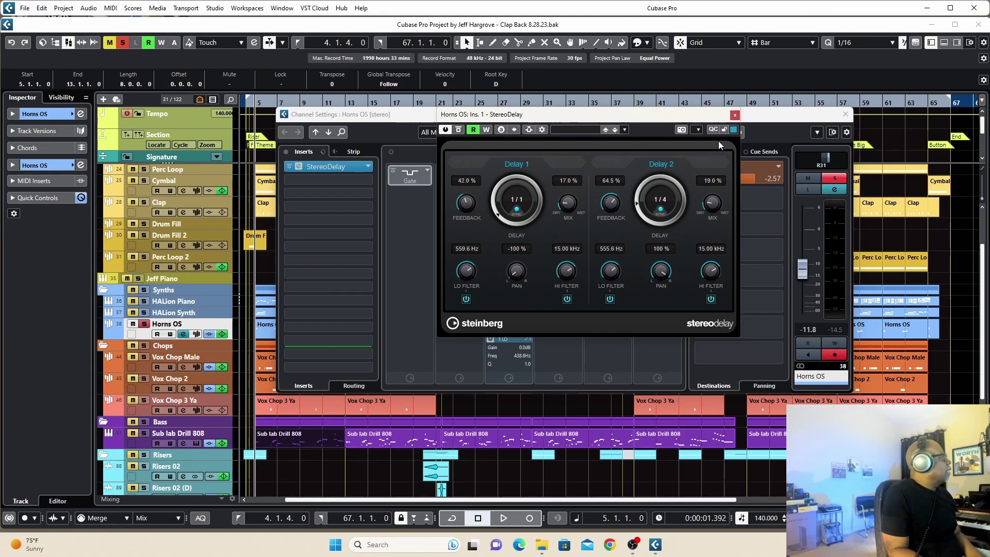
pyautogui.click(735, 116)
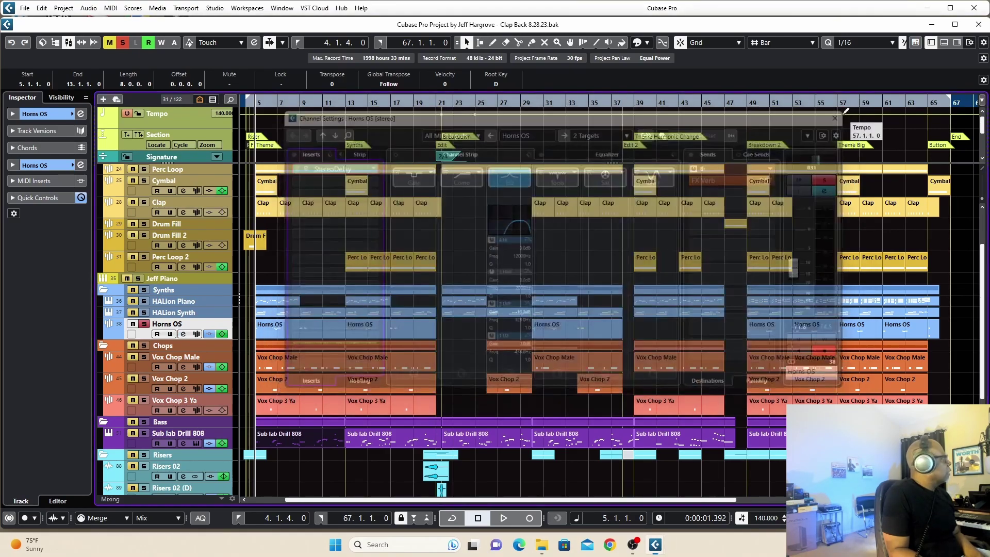
pyautogui.click(846, 114)
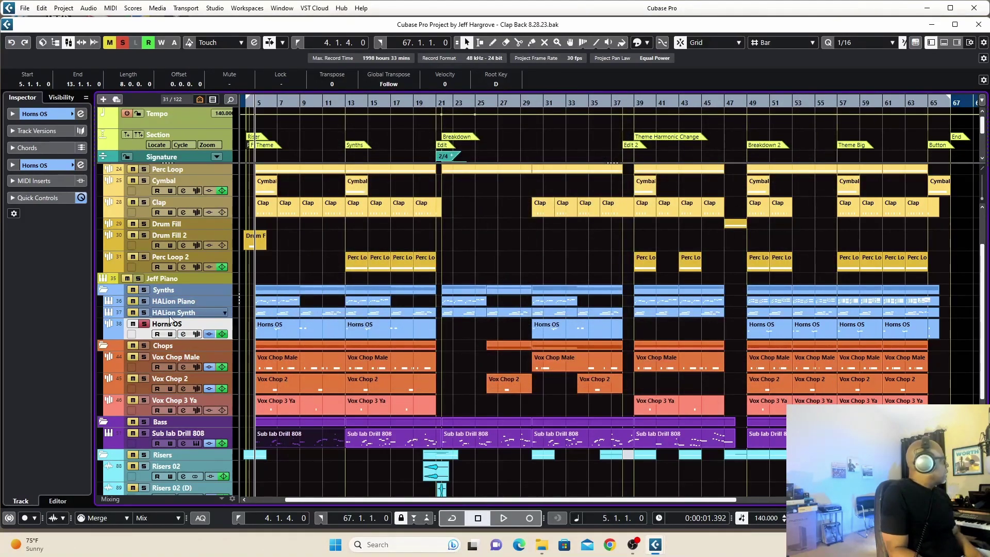
# Solo HALion Piano, HALion Synth and Horns OS together and listen from bar 5.
pyautogui.click(145, 302)
pyautogui.press('space')
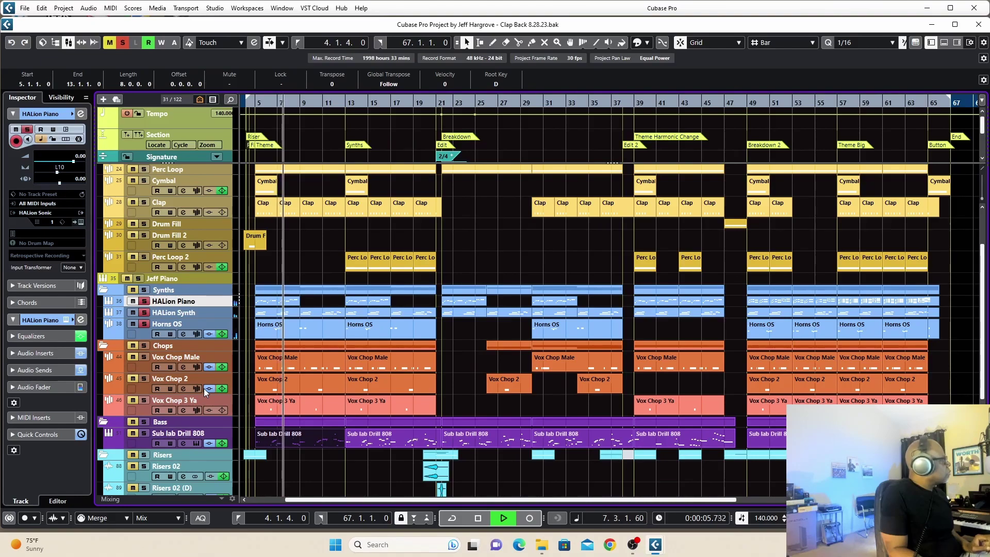
pyautogui.press('space')
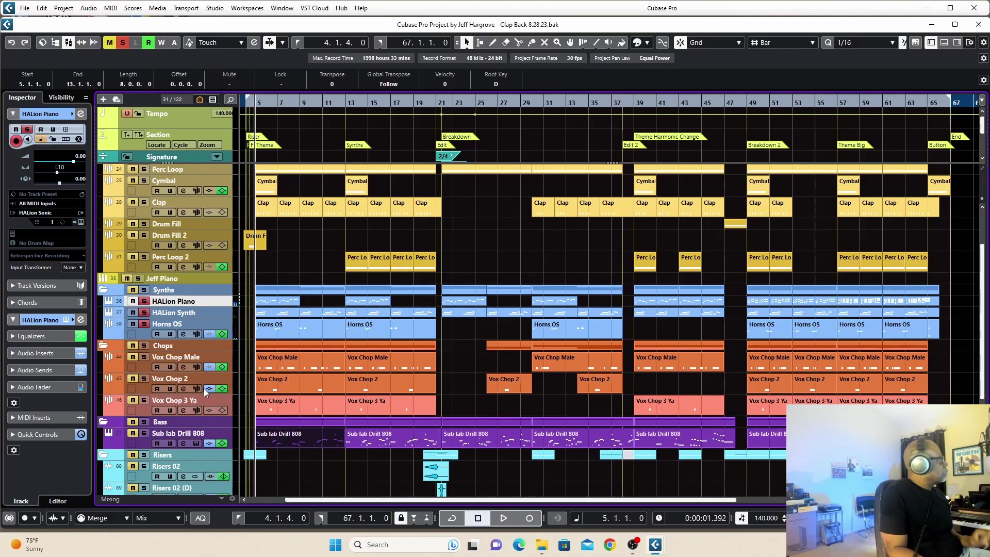
# Add the Drums folder to the soloed synth tracks, listen from bar 5, and take the drums and synths out of solo.
pyautogui.scroll(3, 150, 176)
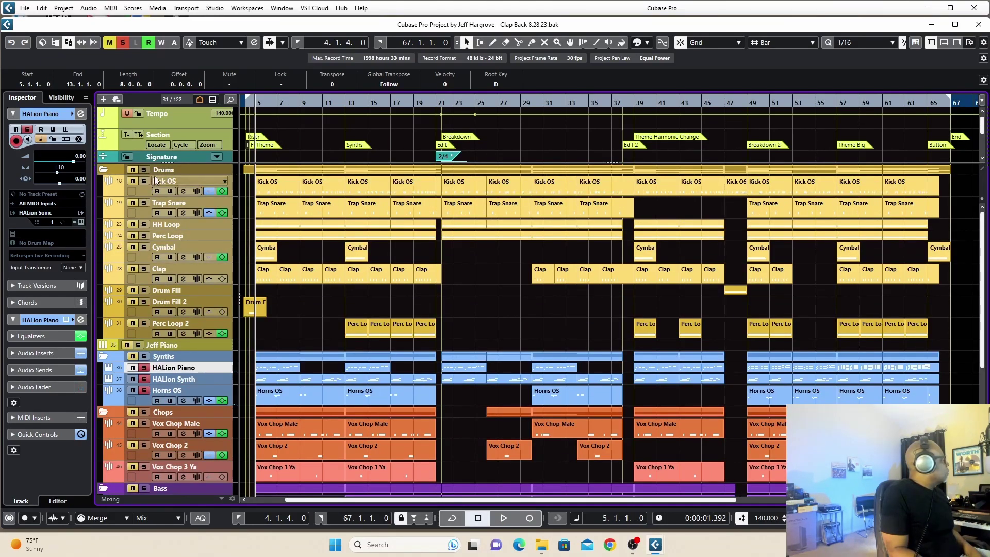
pyautogui.click(142, 170)
pyautogui.press('space')
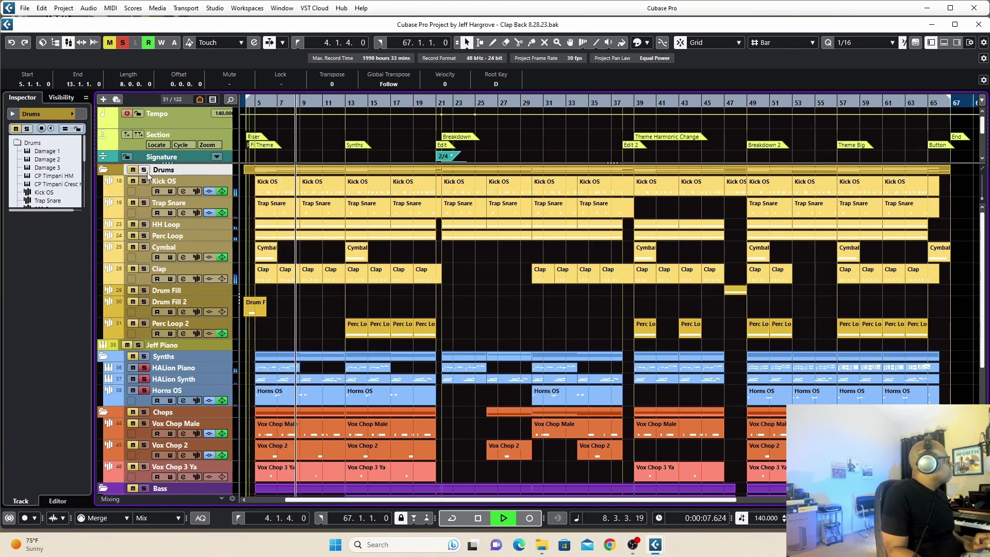
pyautogui.press('space')
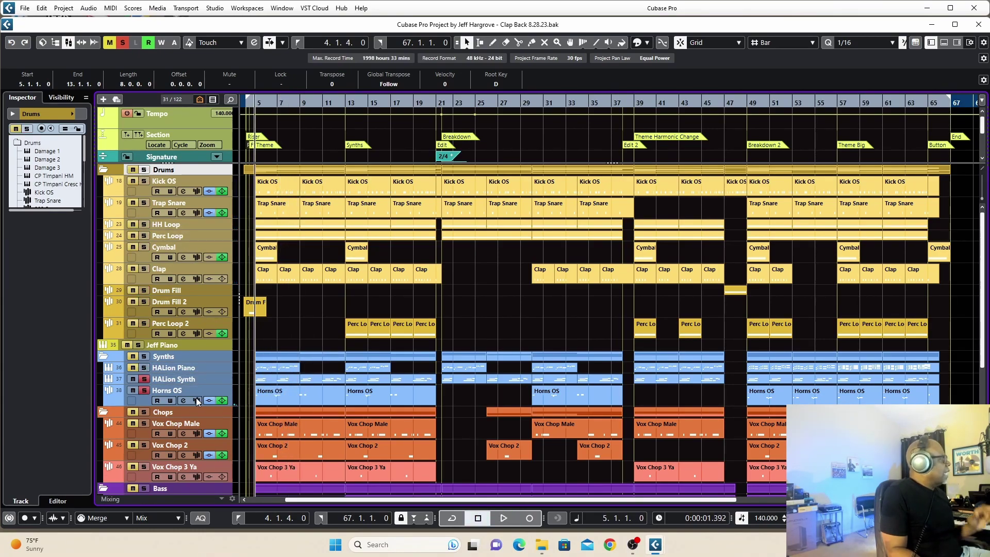
pyautogui.click(144, 359)
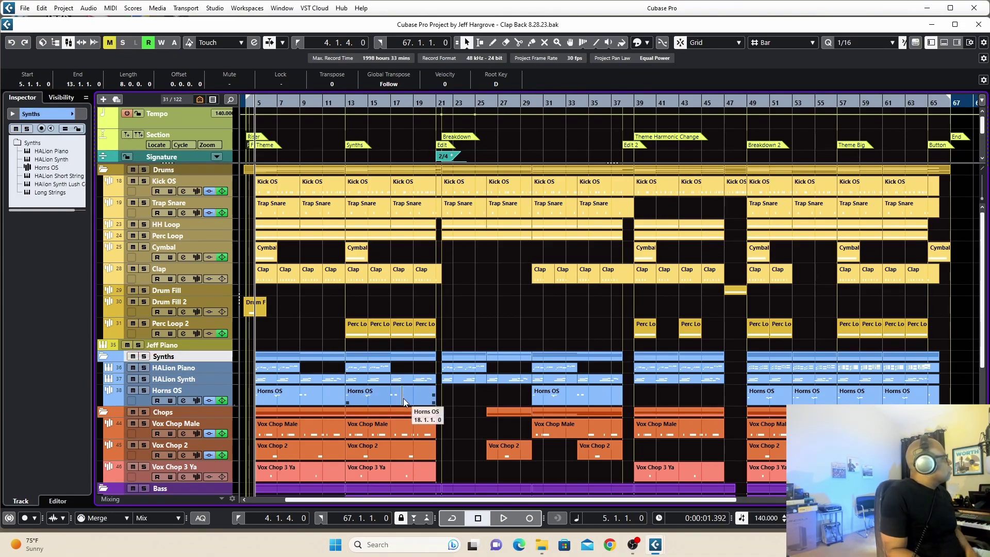
# Solo the Vox Chop Male track and listen to it from bar 5.
pyautogui.scroll(-3, 403, 397)
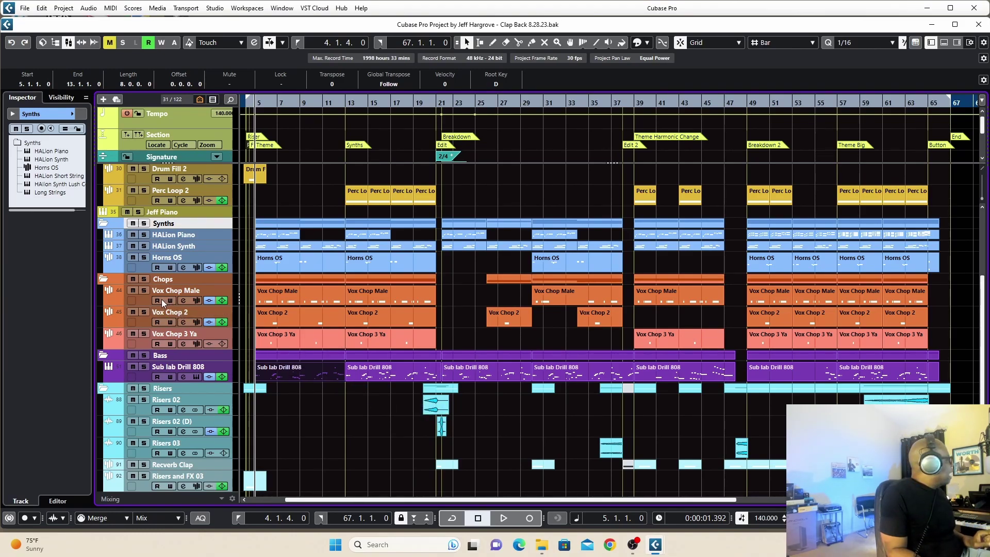
pyautogui.click(145, 291)
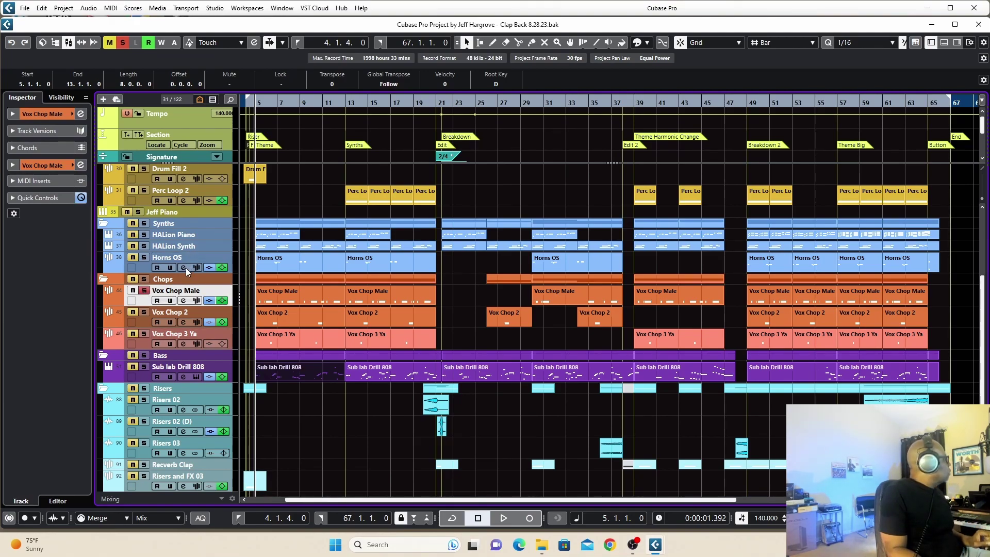
pyautogui.press('space')
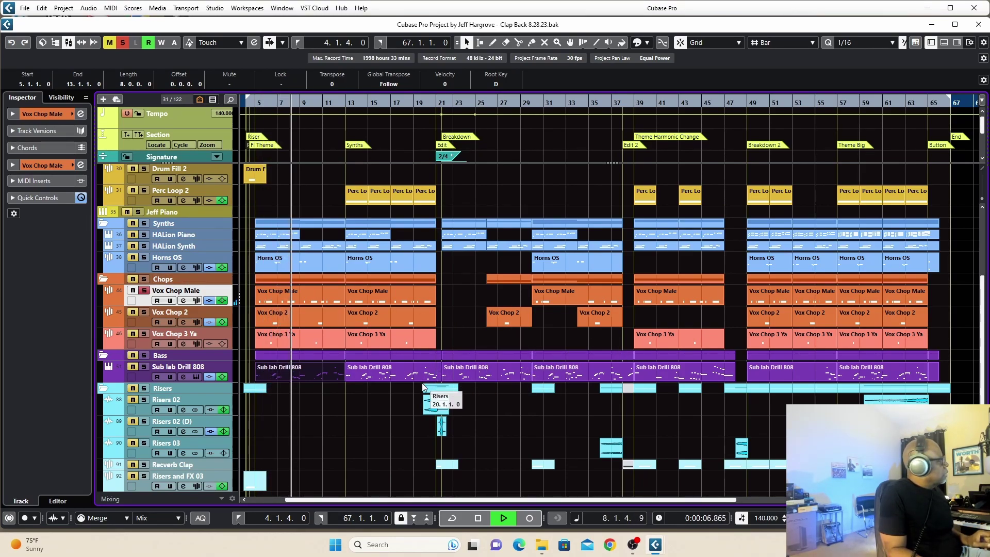
pyautogui.press('space')
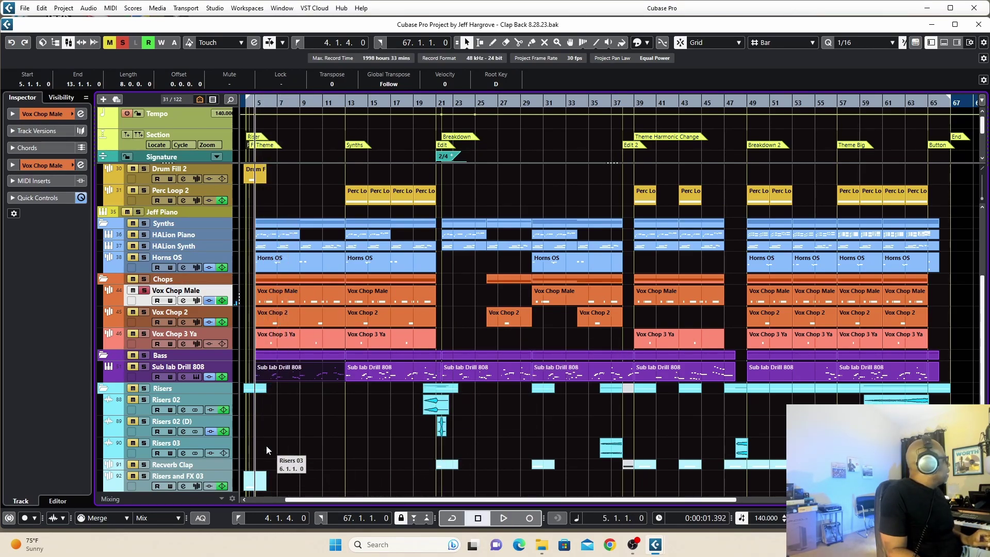
# Open the Vox Chop Male sample in Sampler Control and audition it at its C3 root key and at C4.
pyautogui.click(193, 301)
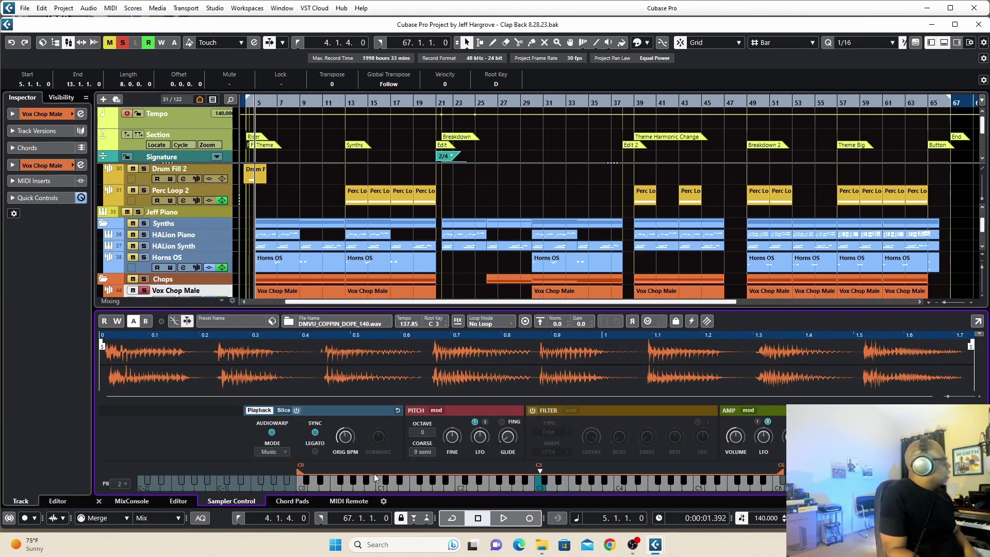
pyautogui.click(537, 485)
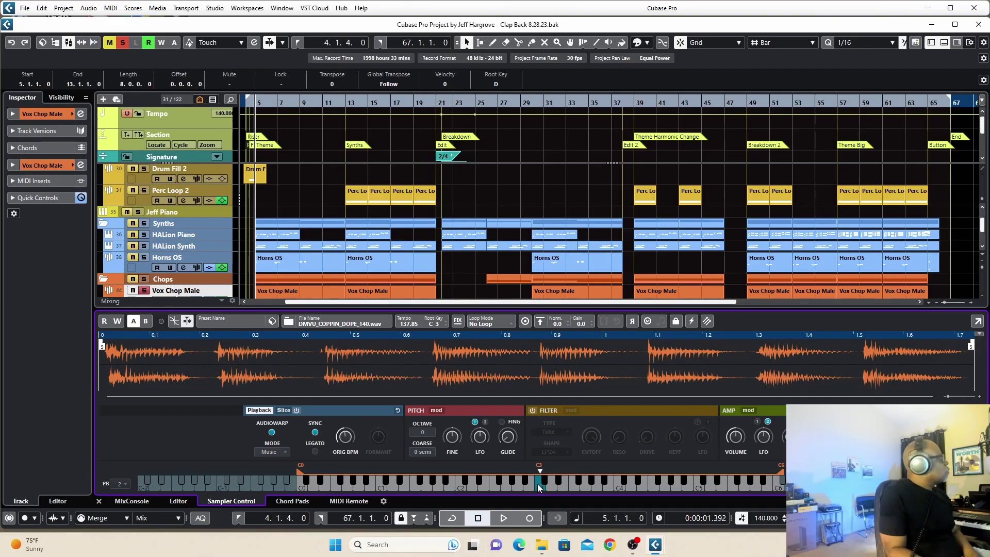
pyautogui.click(537, 484)
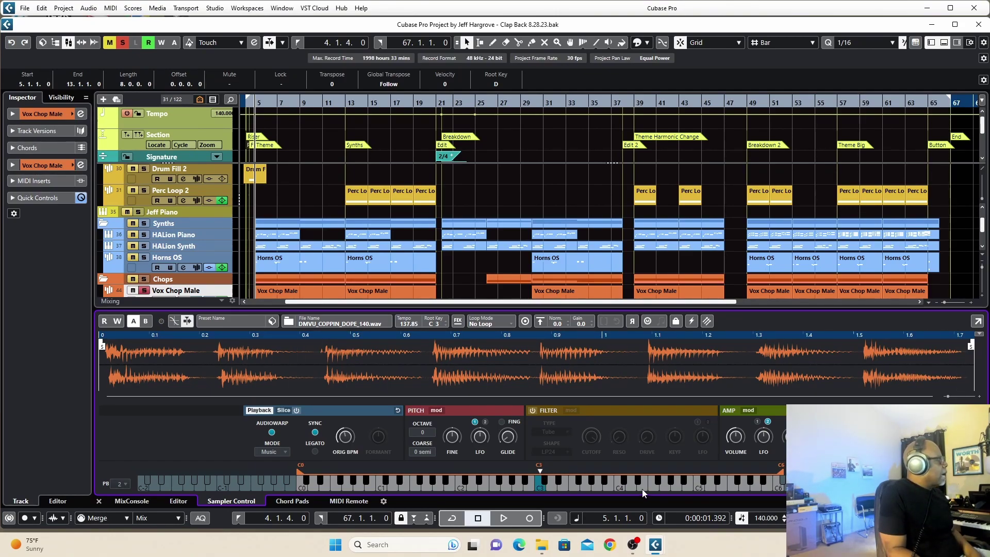
pyautogui.click(621, 486)
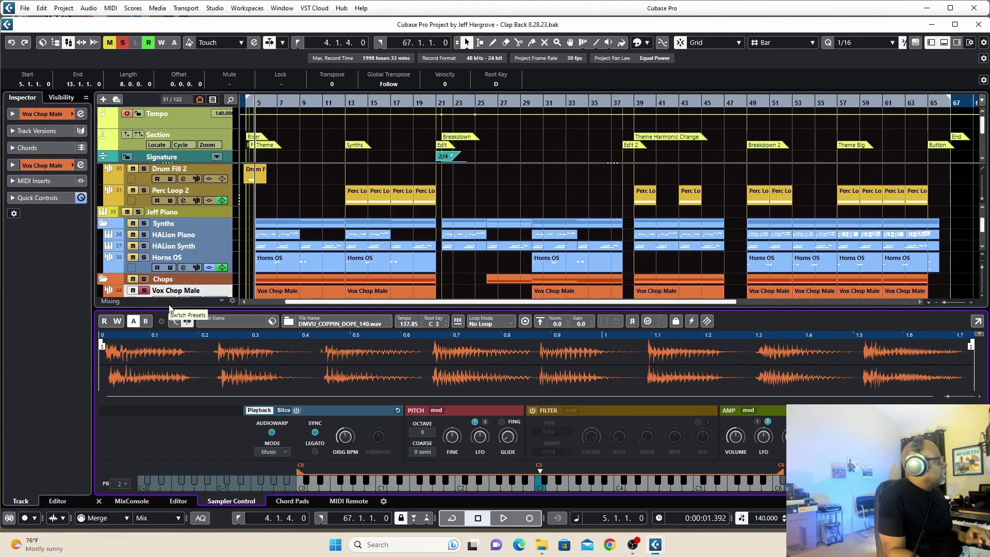
# Play Vox Chop Male from bar 5 with its sample in view, then close the sampler and take the track out of solo.
pyautogui.press('space')
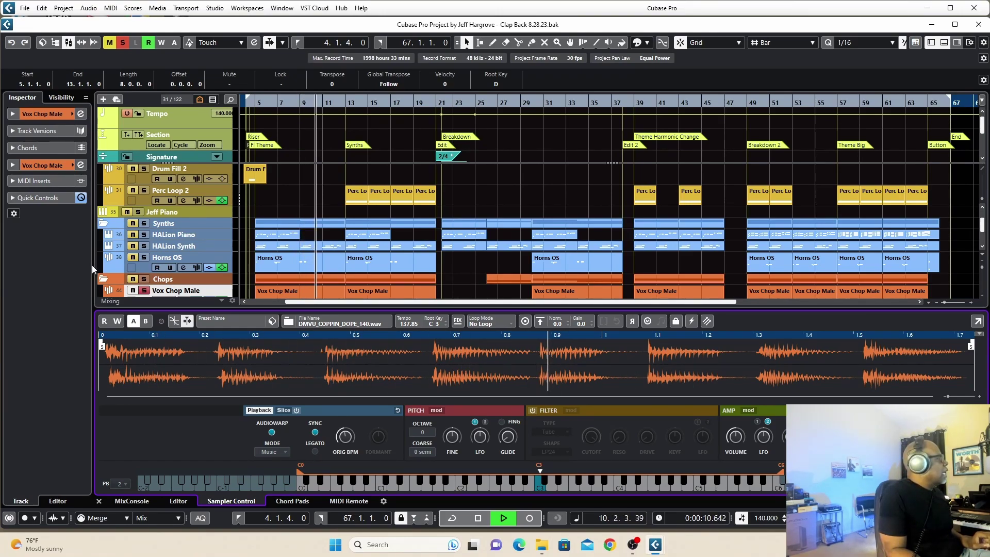
pyautogui.click(478, 518)
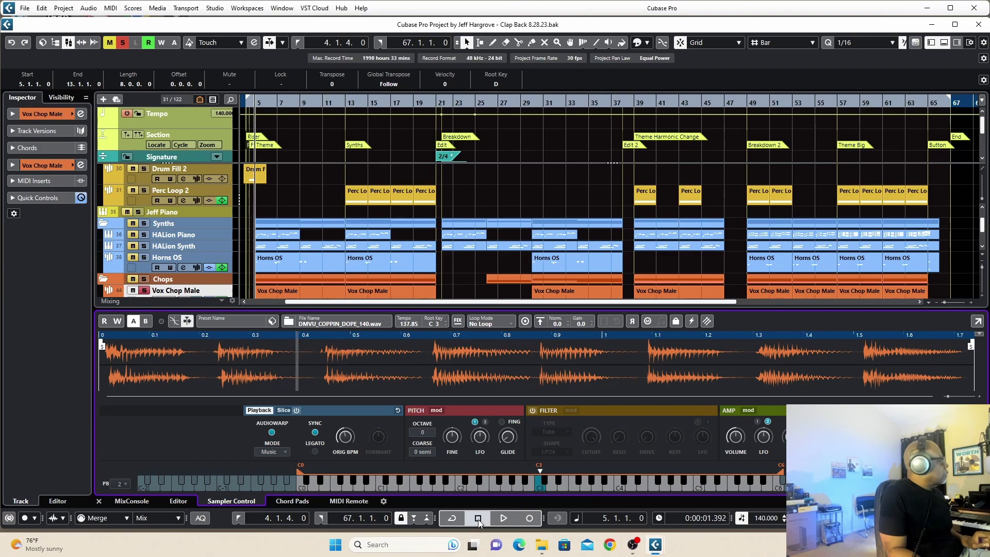
pyautogui.click(99, 501)
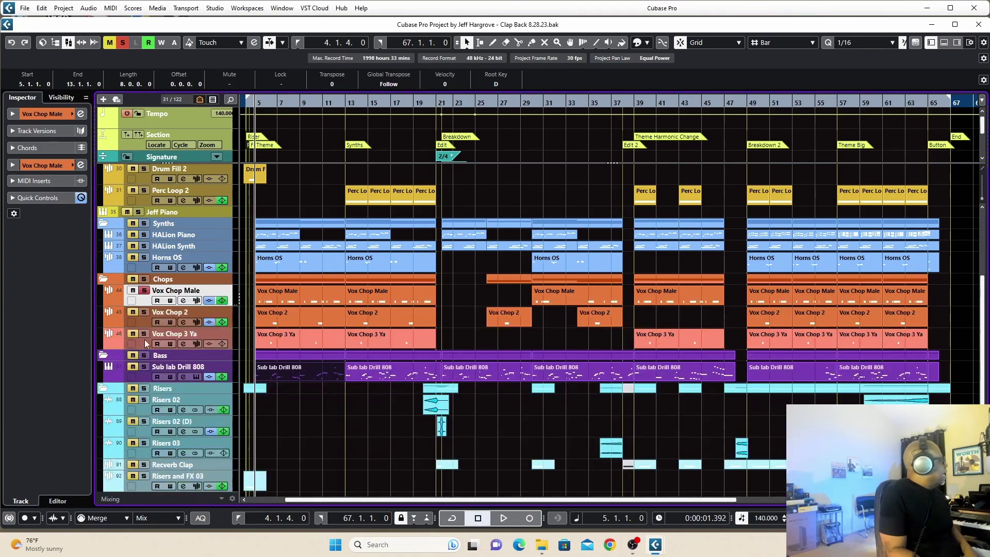
pyautogui.click(144, 291)
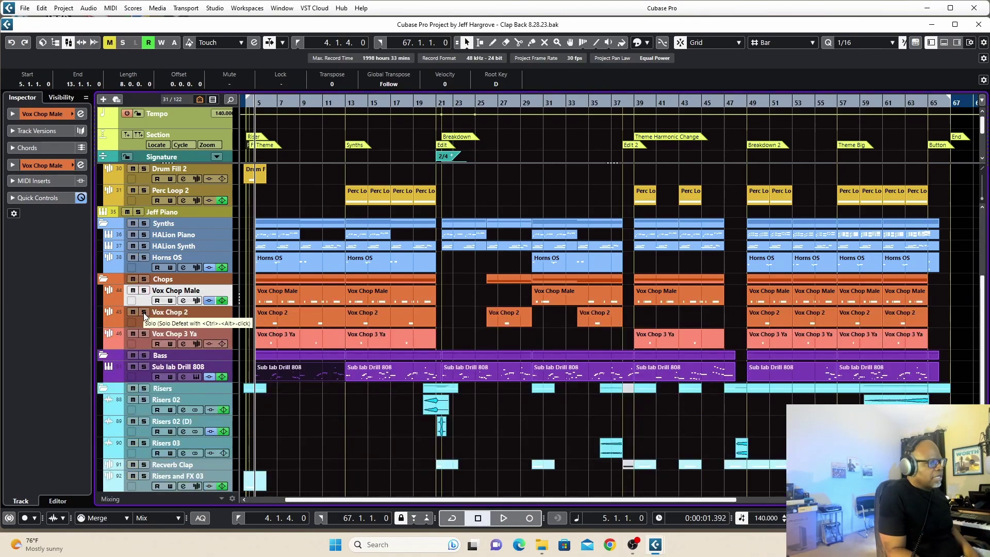
# Solo the Vox Chop 2 track and listen to it from bar 5.
pyautogui.click(143, 313)
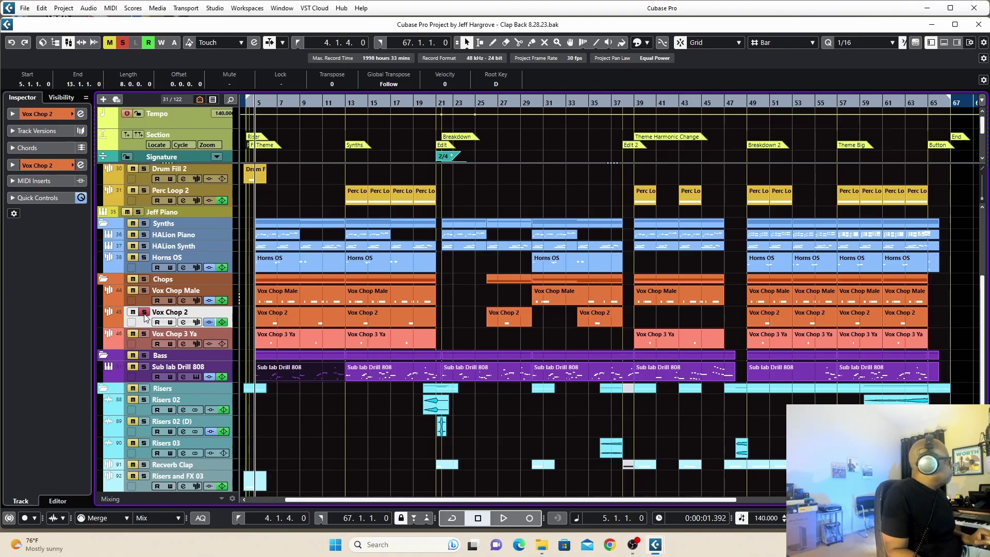
pyautogui.press('space')
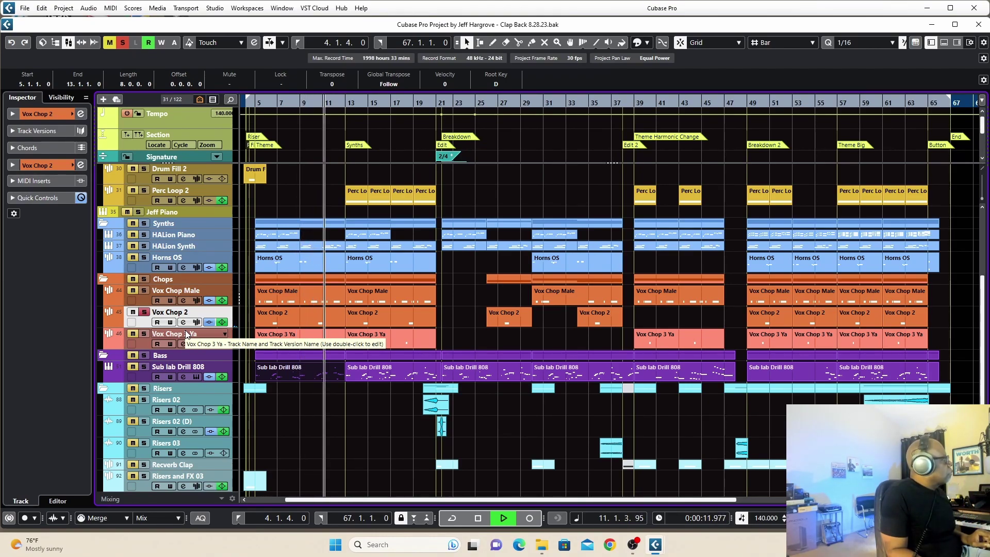
pyautogui.press('space')
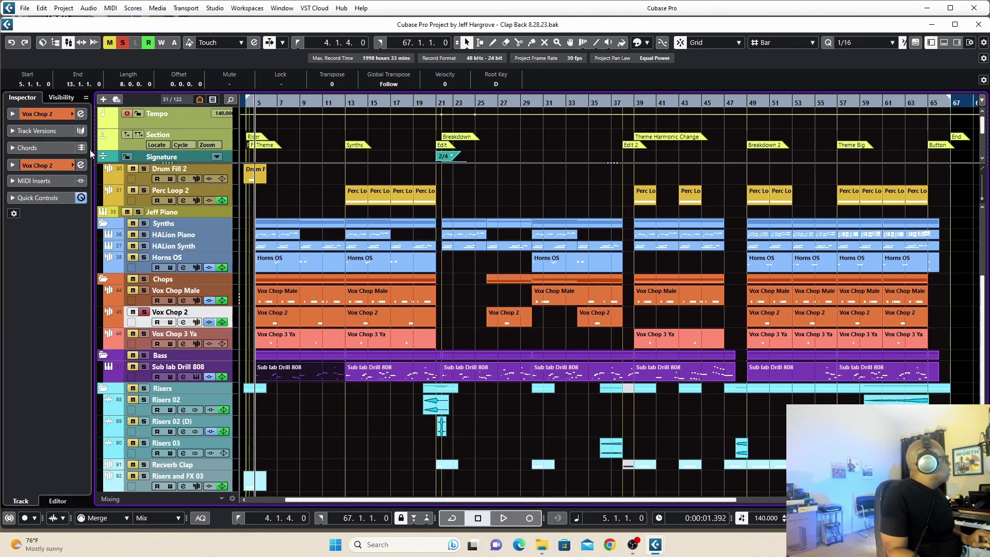
# Inspect the PingPongDelay insert in the Vox Chop 2 channel settings, then close the plug-in.
pyautogui.click(81, 114)
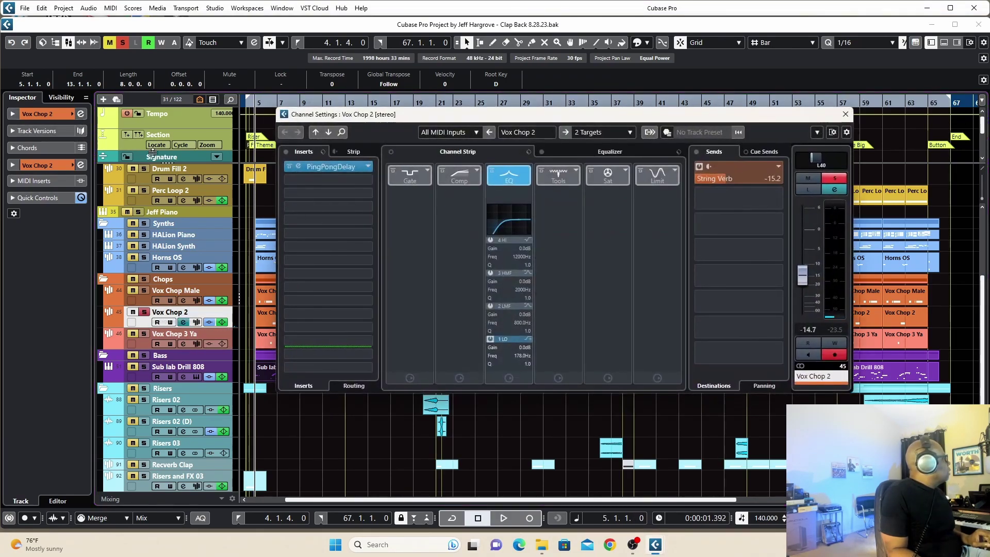
pyautogui.click(311, 167)
pyautogui.moveTo(383, 198); pyautogui.dragTo(619, 135)
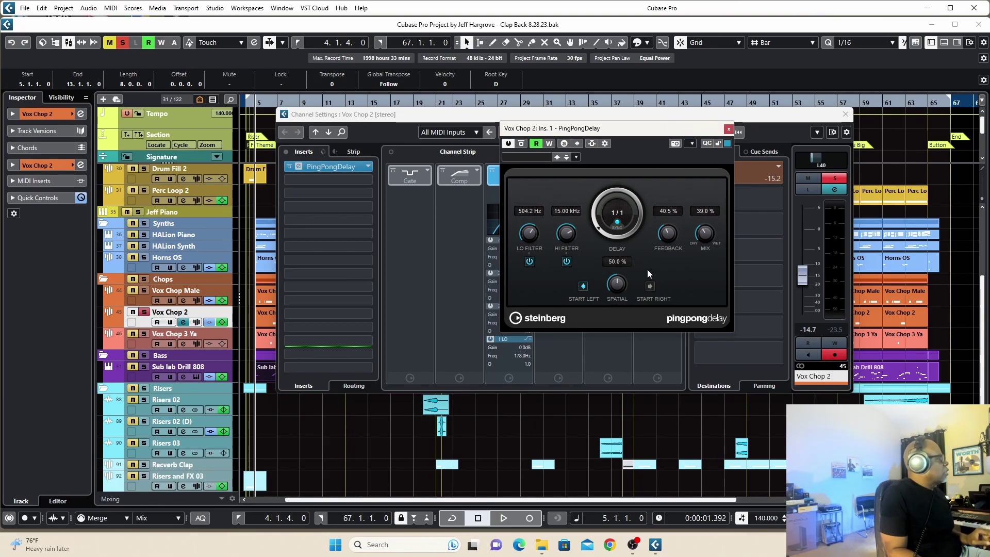
pyautogui.click(728, 129)
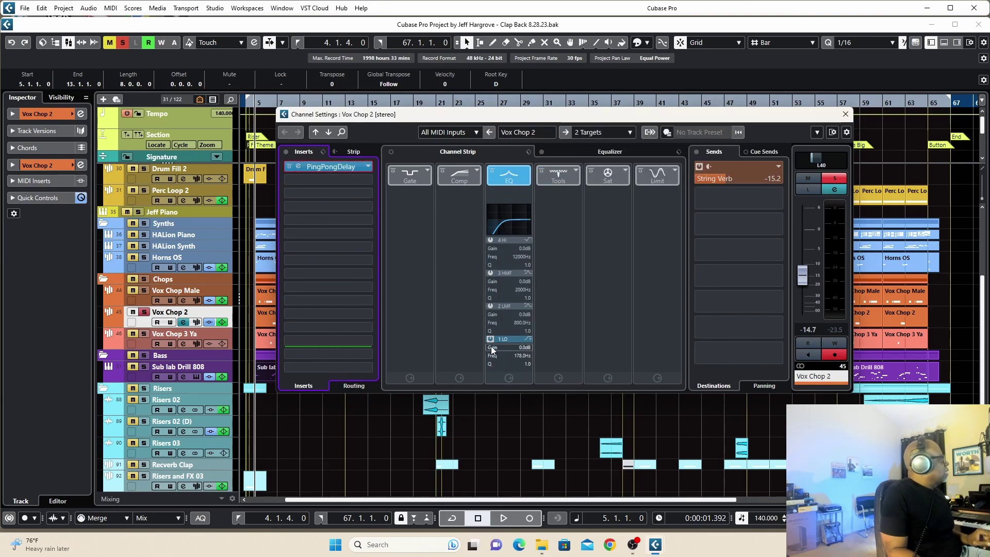
# Compare Vox Chop 2 during playback with its EQ bypassed and active, leave the EQ active and close the channel settings.
pyautogui.click(493, 174)
pyautogui.press('space')
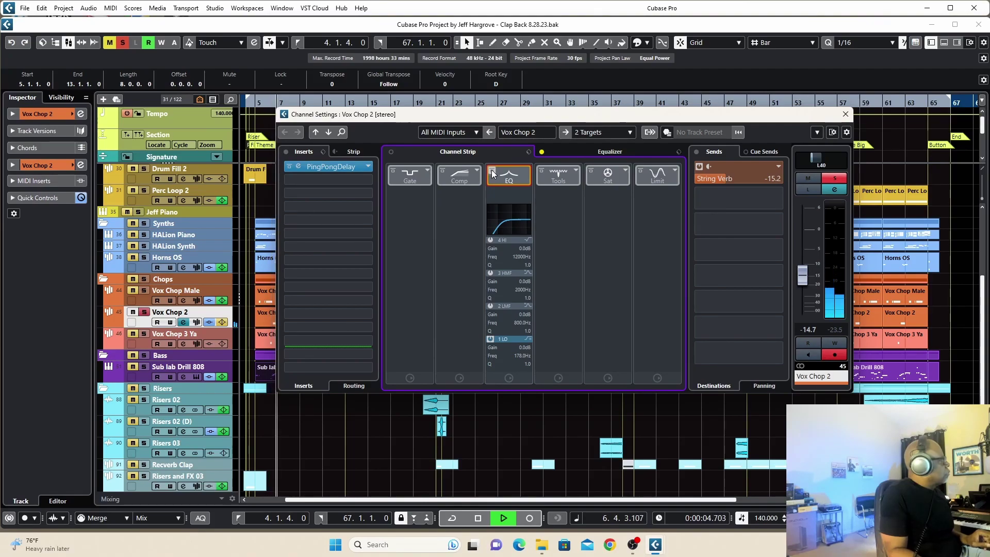
pyautogui.press('space')
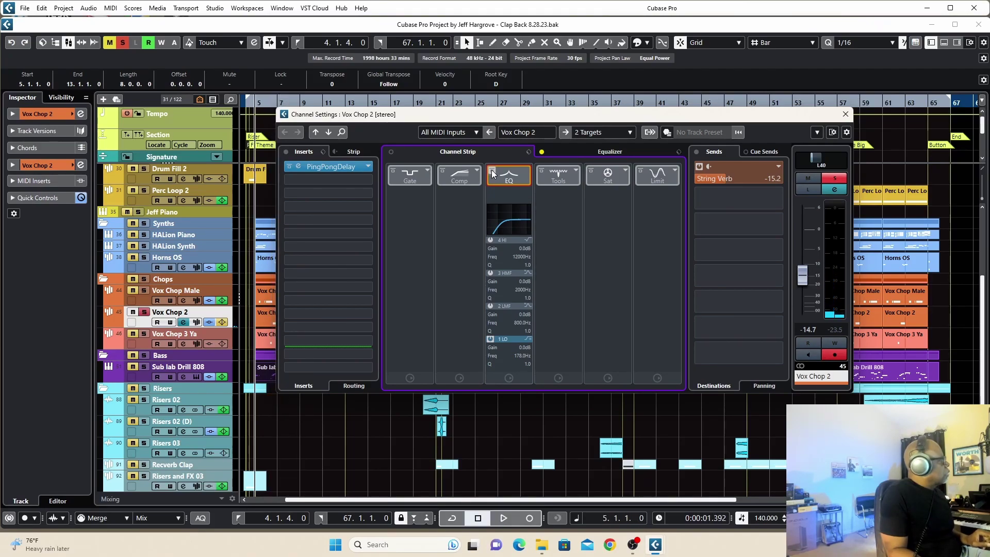
pyautogui.click(493, 173)
pyautogui.press('space')
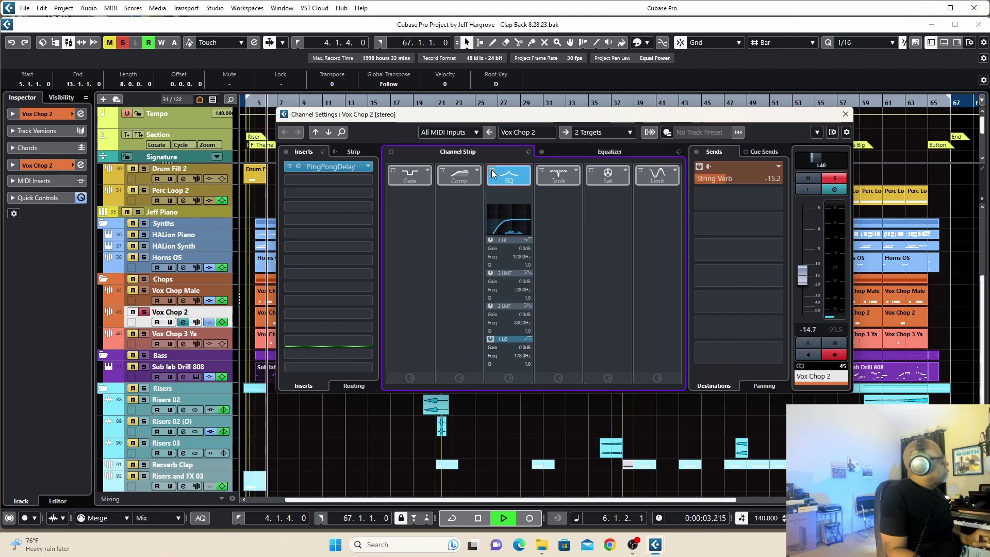
pyautogui.press('space')
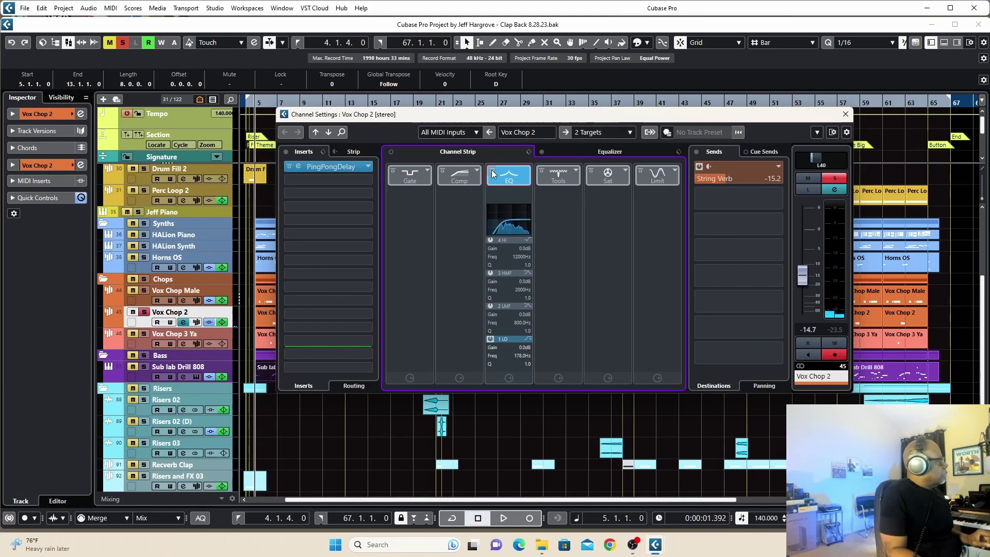
pyautogui.click(846, 114)
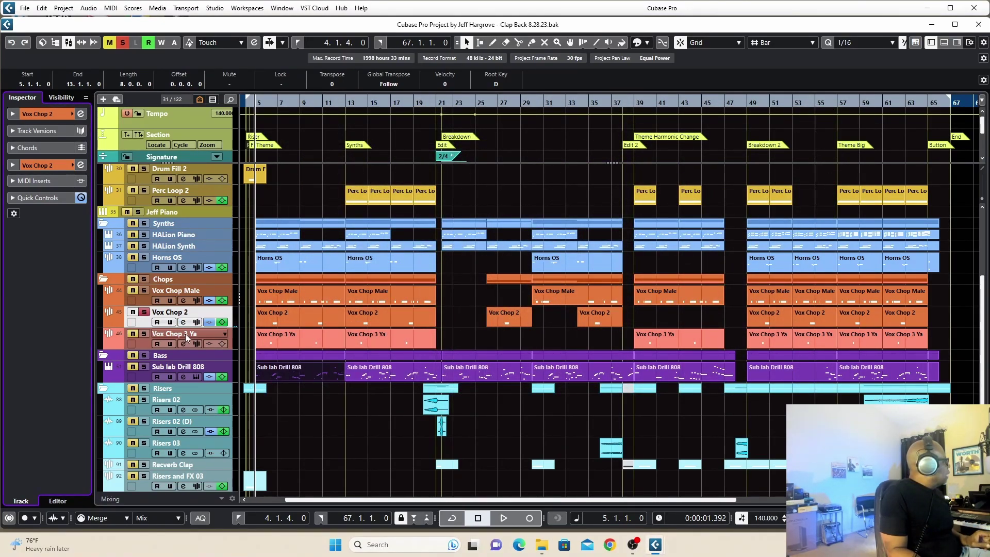
# Audition the Vox Chop 2 sample at C3 in Sampler Control, with its trimmed start and with the start marker moved to 0.
pyautogui.click(196, 320)
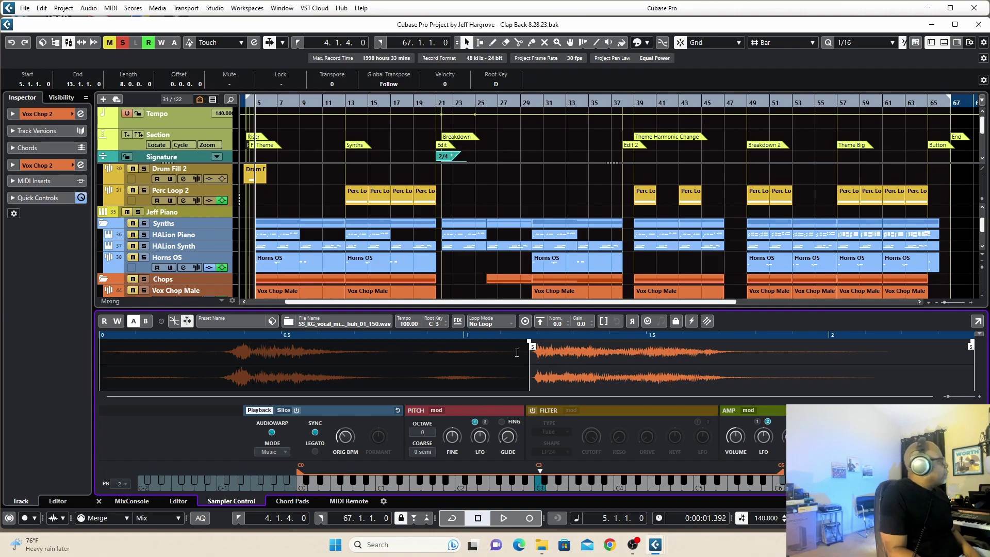
pyautogui.click(538, 481)
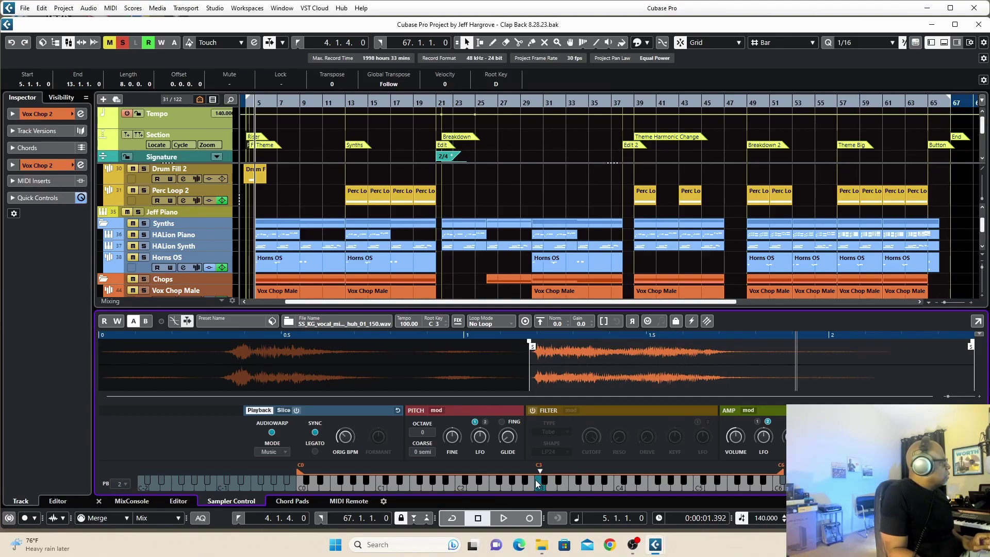
pyautogui.moveTo(531, 345); pyautogui.dragTo(102, 345)
pyautogui.click(537, 482)
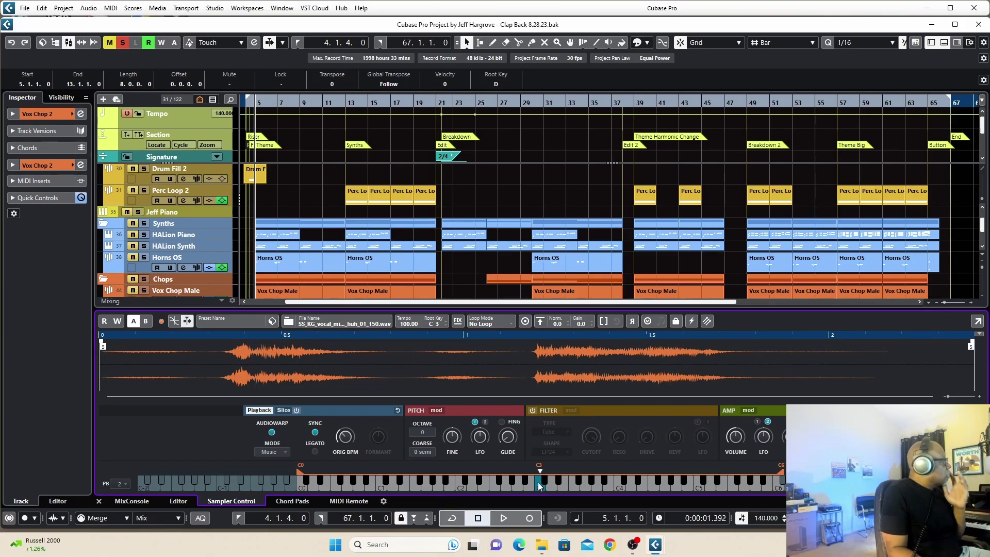
pyautogui.click(538, 485)
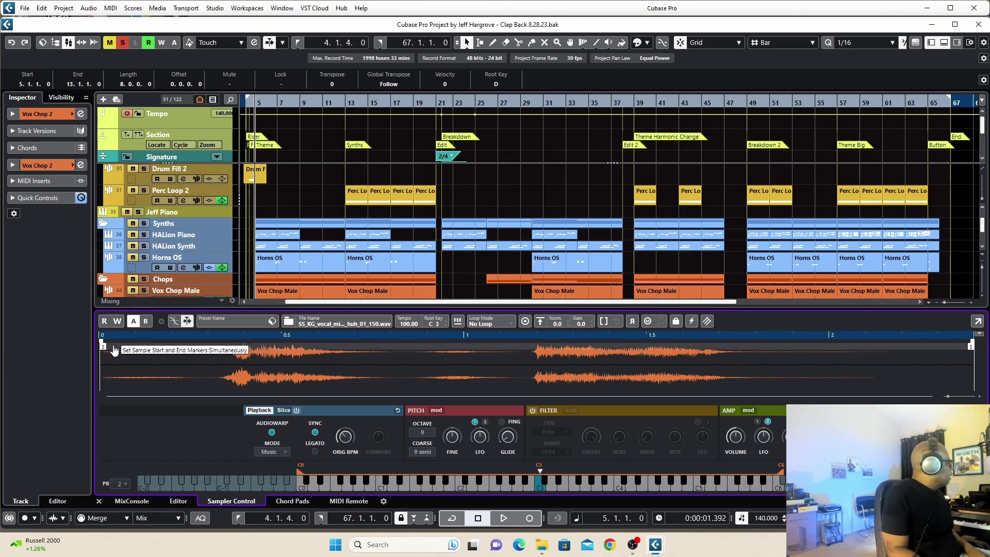
# Trim the sample start to just before the second vocal hit at about 1.2 s, close the sampler and unsolo Vox Chop 2.
pyautogui.moveTo(110, 360)
pyautogui.mouseDown()
pyautogui.moveTo(427, 371)
pyautogui.moveTo(524, 392)
pyautogui.moveTo(531, 403)
pyautogui.mouseUp()
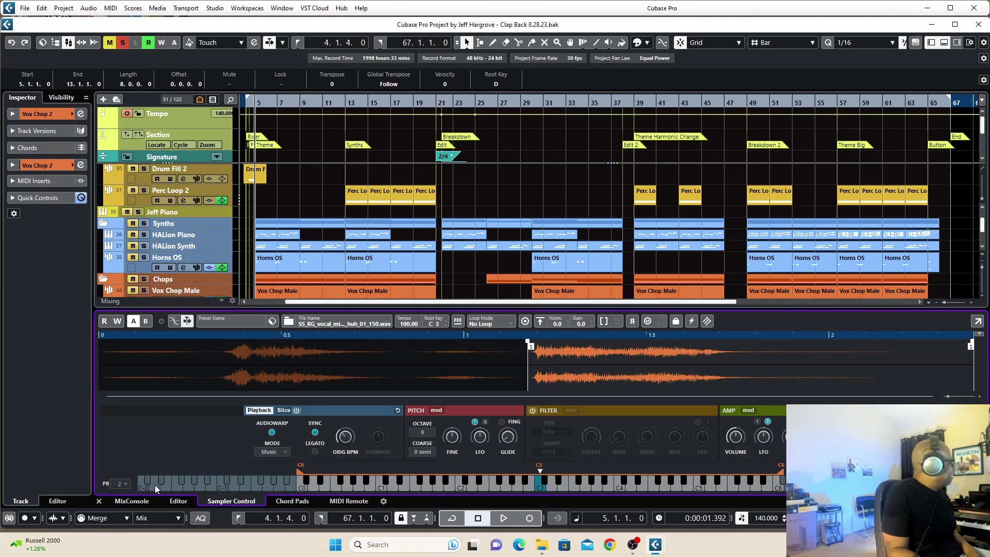
pyautogui.click(99, 501)
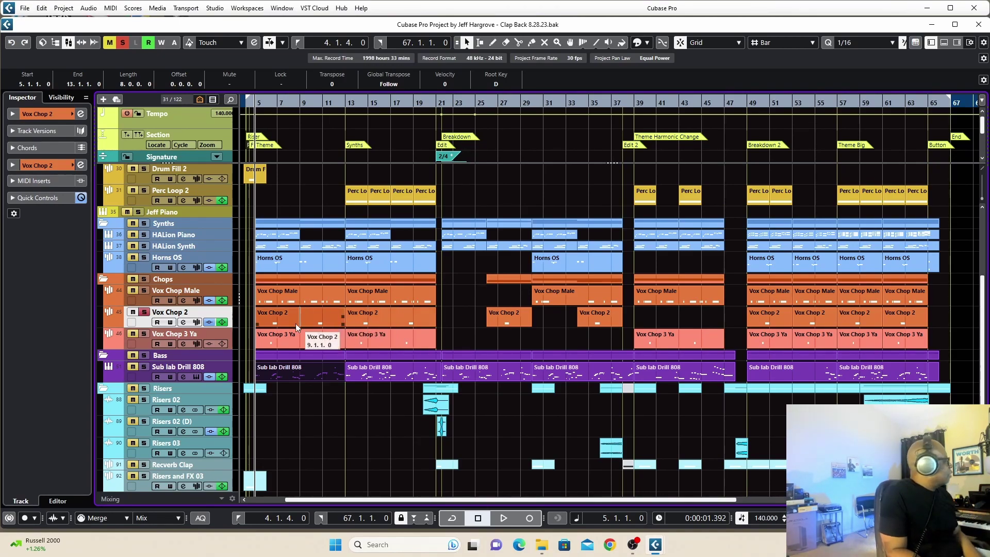
pyautogui.click(144, 312)
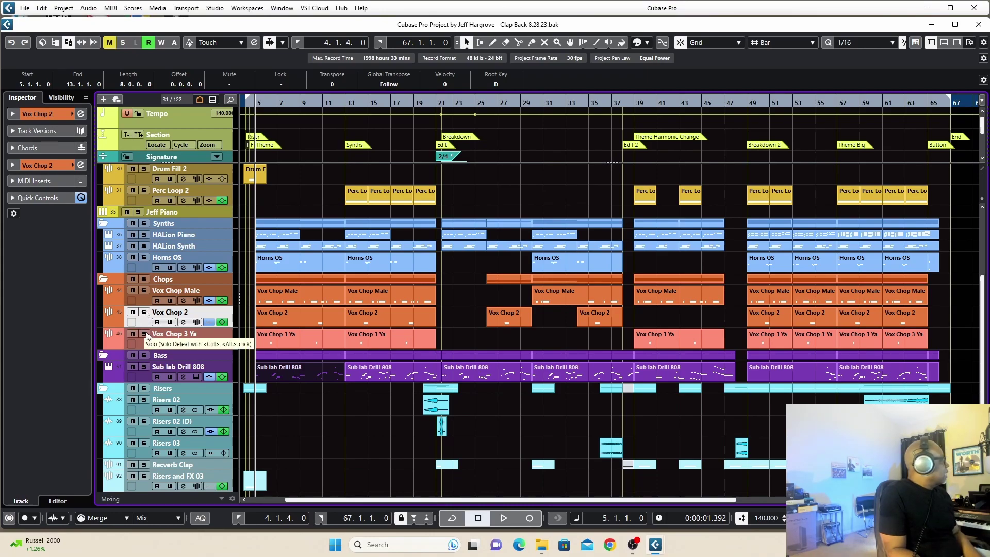
# Solo the Vox Chop 3 Ya track, listen to it from bar 5, and take it out of solo.
pyautogui.click(143, 334)
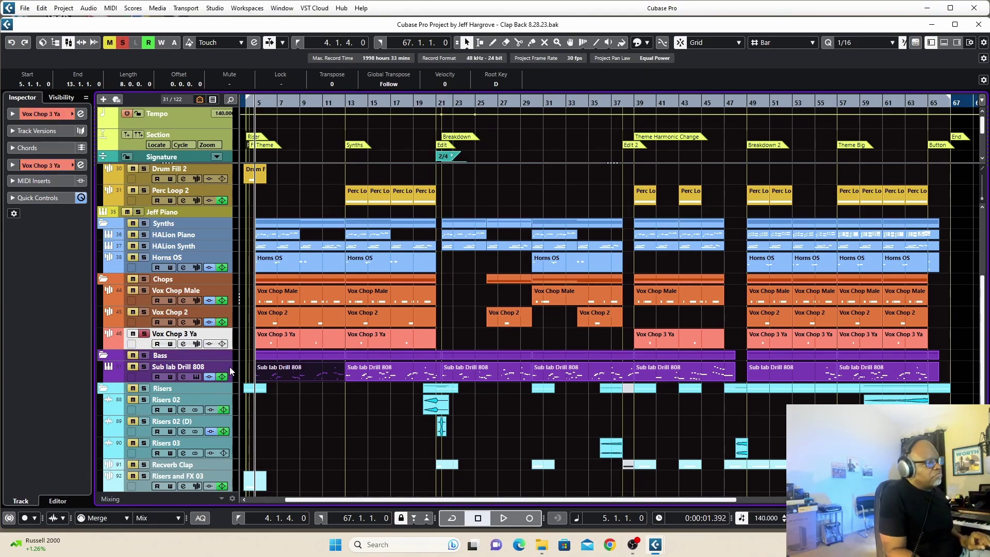
pyautogui.press('space')
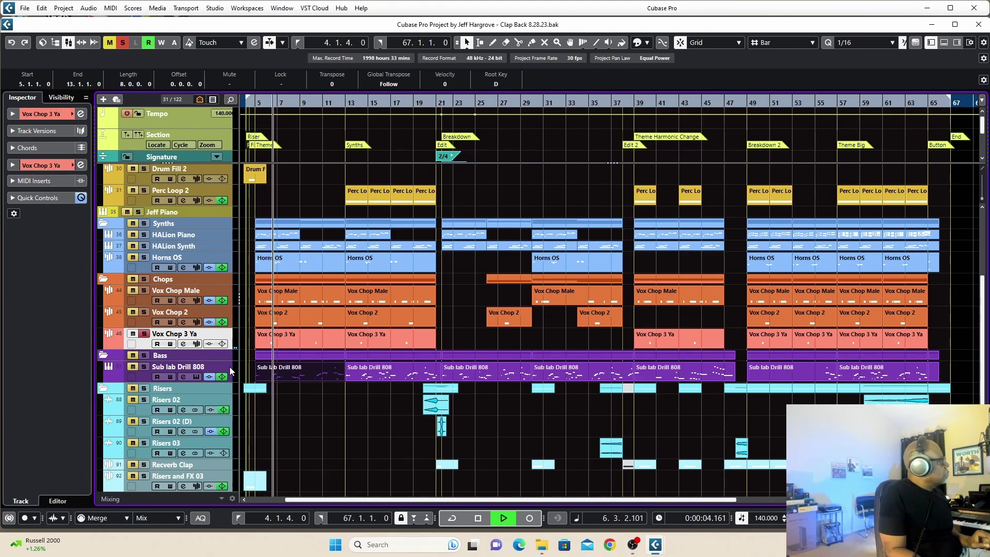
pyautogui.press('space')
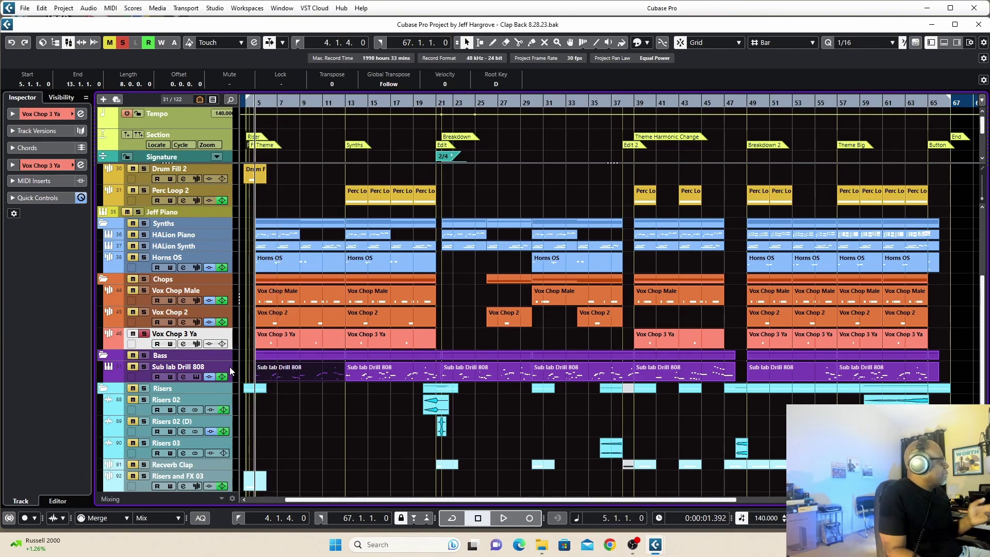
pyautogui.click(144, 334)
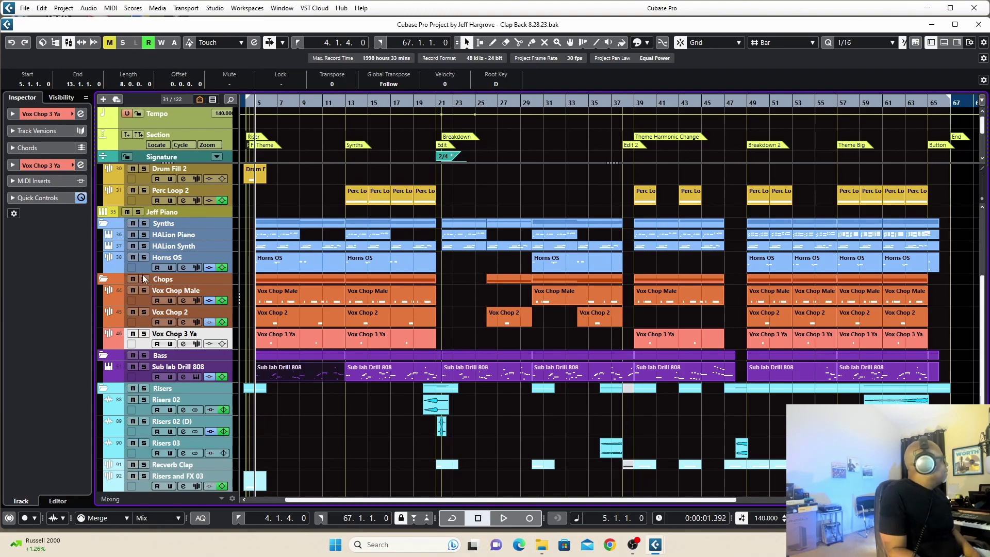
# Solo Vox Chop Male, Vox Chop 2 and Vox Chop 3 Ya together, listen to them from bar 5, and clear the solos.
pyautogui.click(145, 290)
pyautogui.click(144, 312)
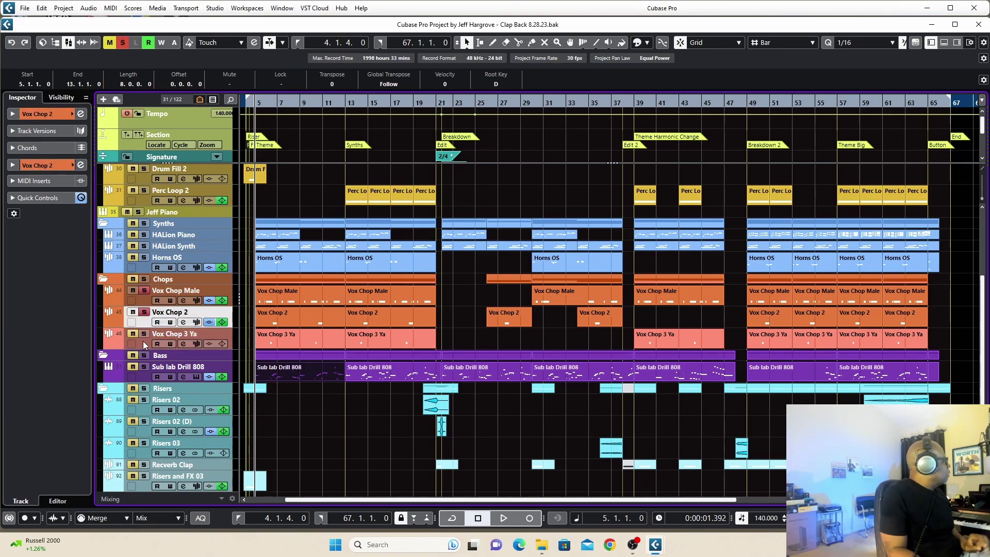
pyautogui.click(144, 333)
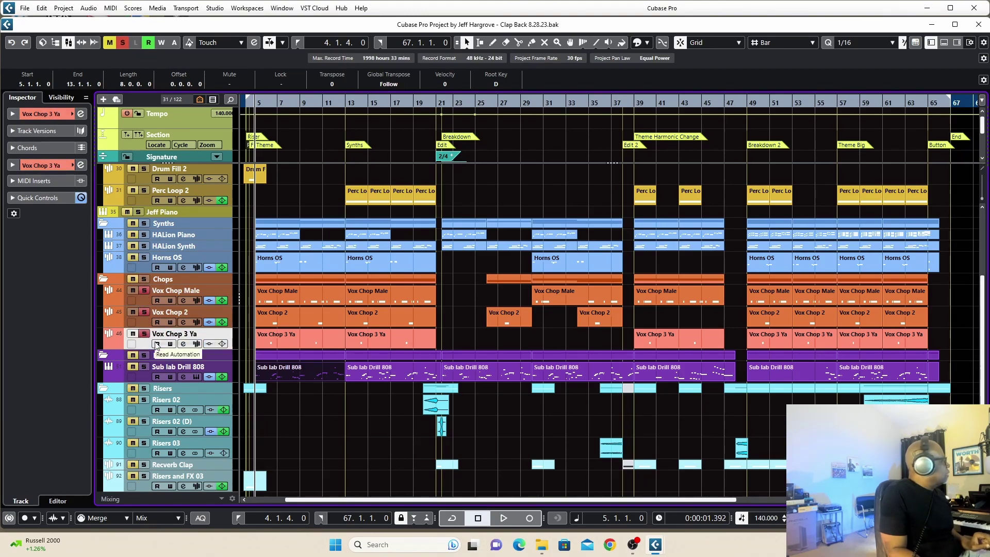
pyautogui.press('space')
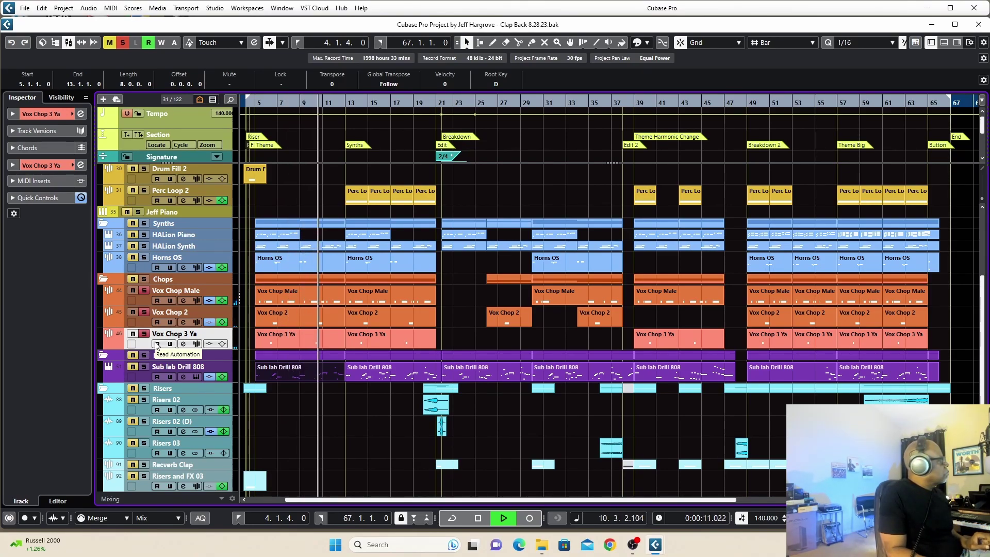
pyautogui.press('space')
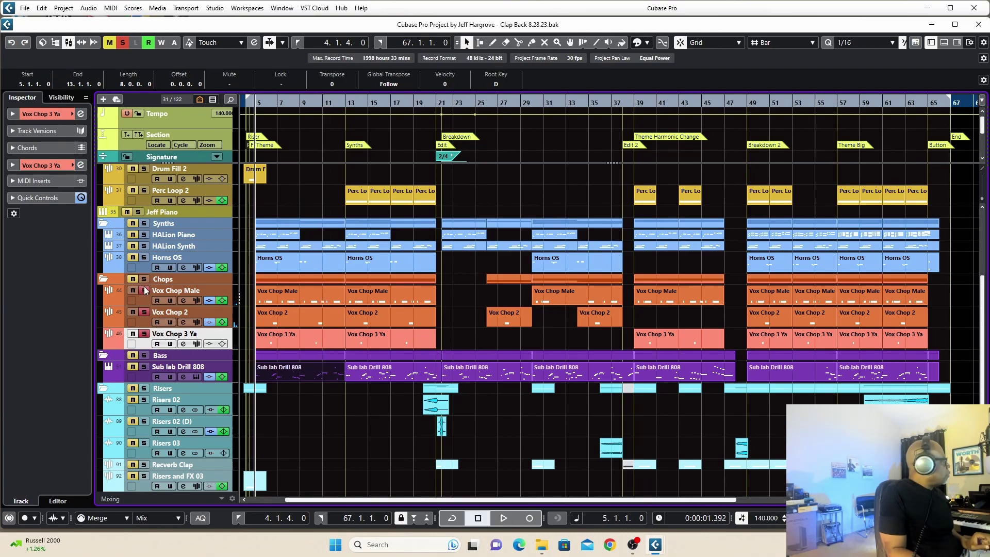
pyautogui.click(143, 280)
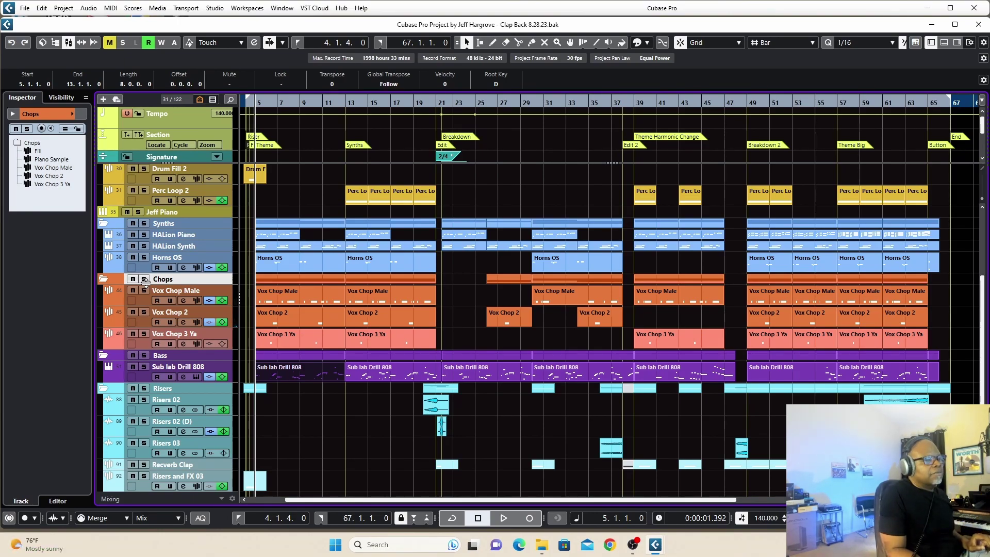
# Play the full mix from bar 5 with no solos, stop it, and return to the Object Selection tool.
pyautogui.press('space')
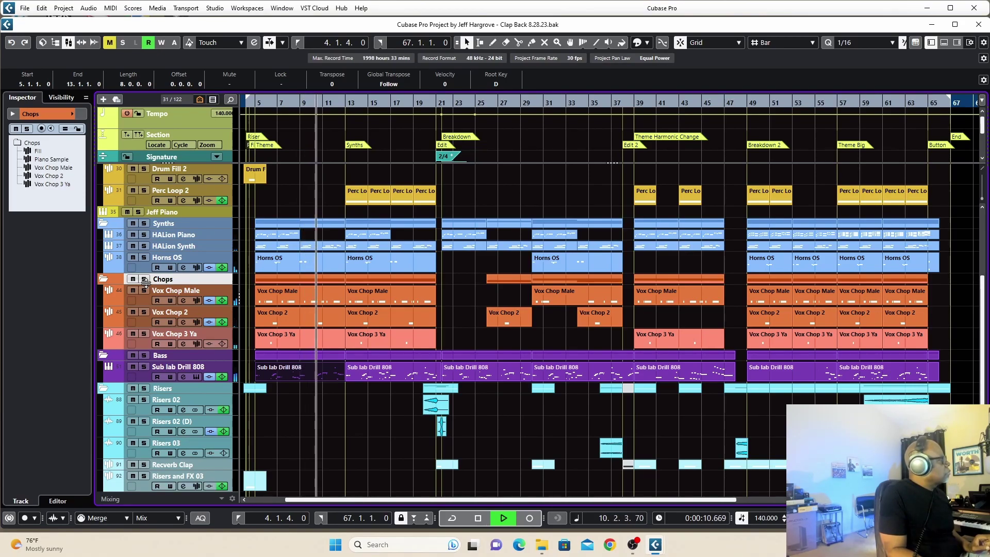
pyautogui.press('space')
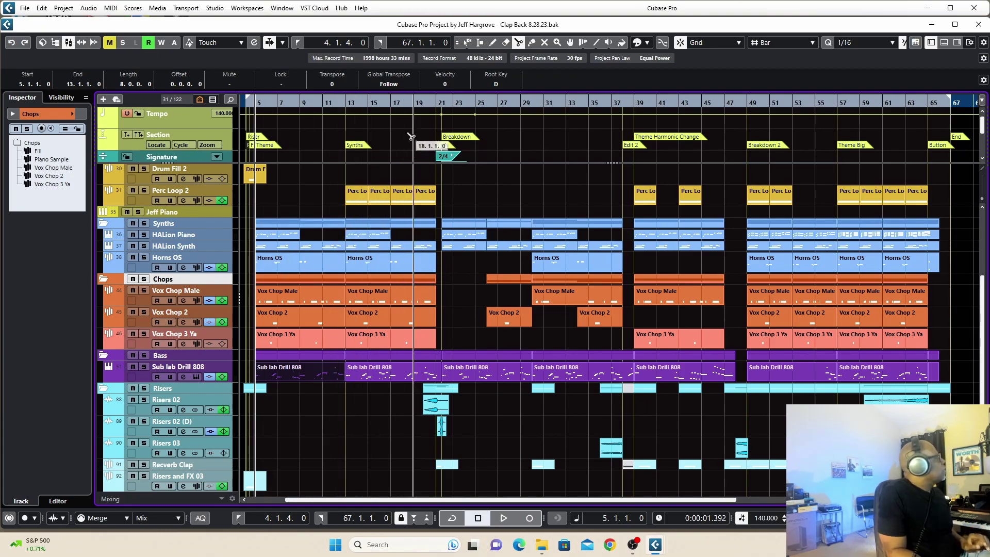
pyautogui.click(467, 44)
pyautogui.click(475, 57)
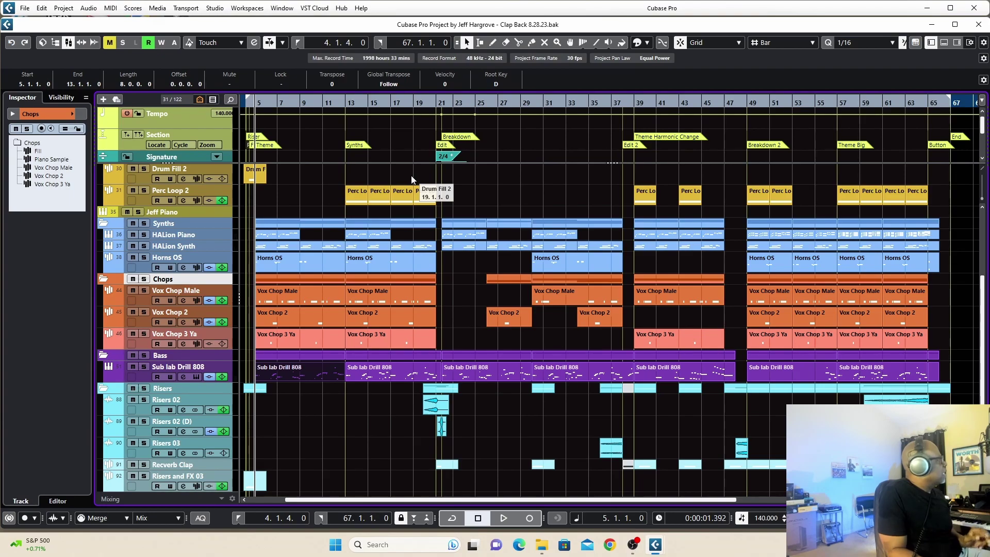
# Play the full mix from bar 17 through the Edit marker into the Breakdown section.
pyautogui.click(392, 102)
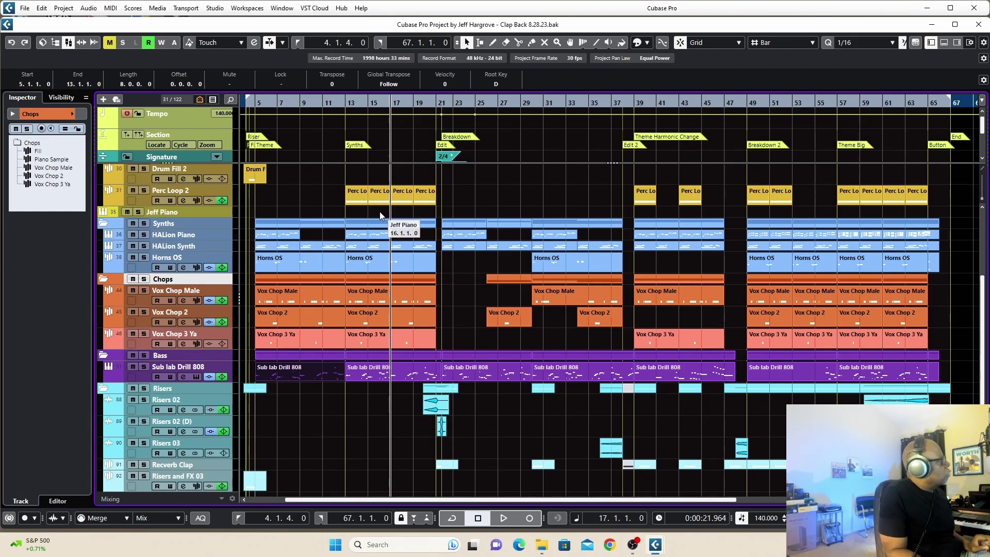
pyautogui.press('space')
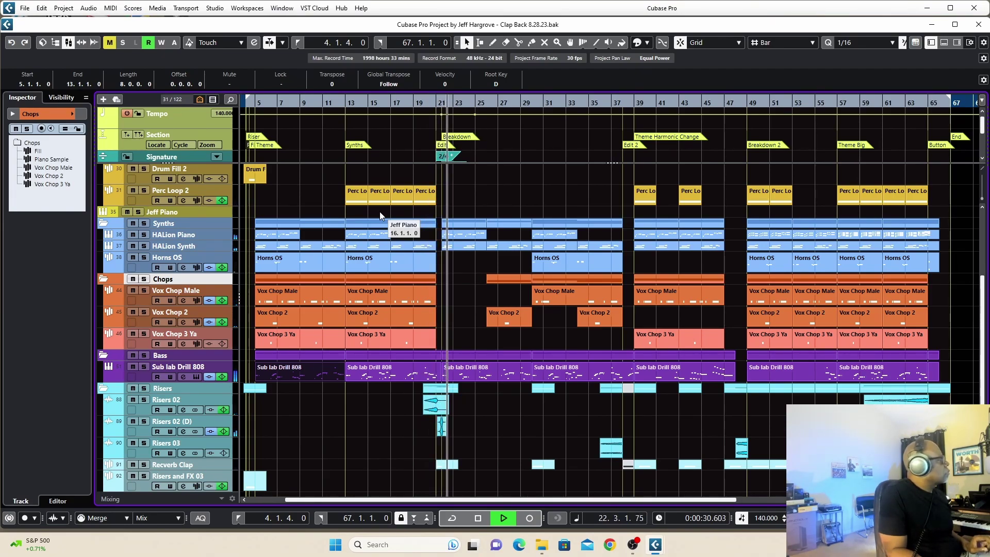
pyautogui.press('space')
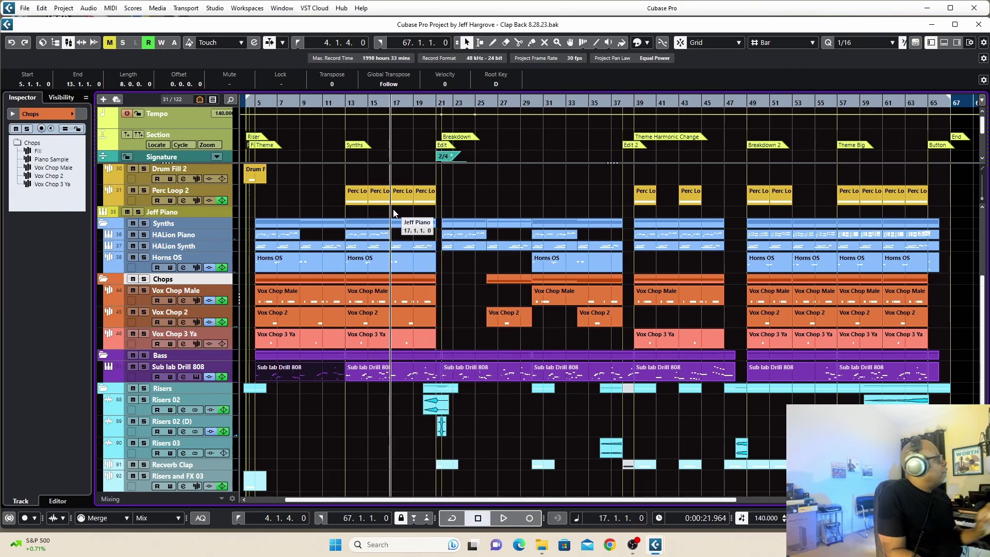
# Check the 2/4 and 4/4 changes in the Signature track at the Edit marker and play that transition from bar 19.
pyautogui.click(415, 100)
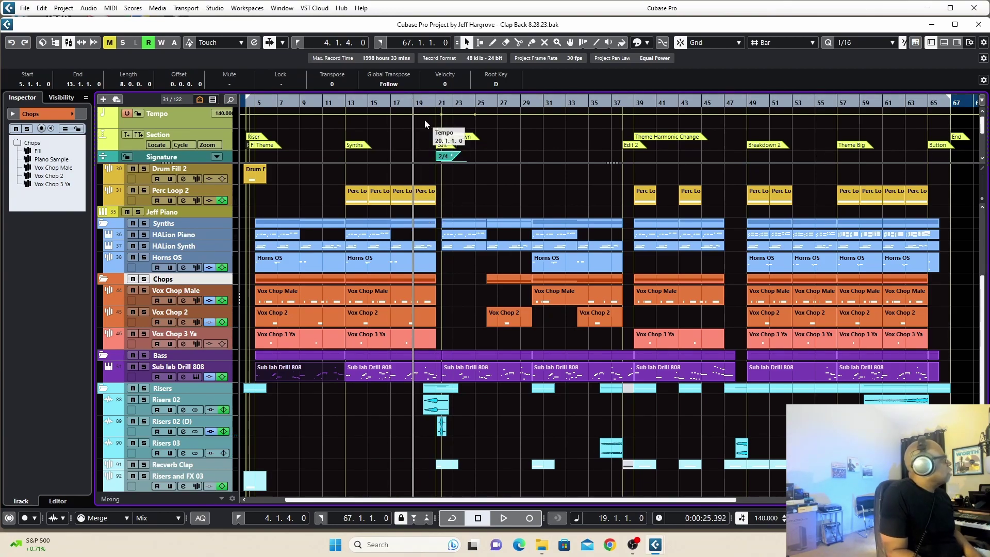
pyautogui.click(448, 159)
pyautogui.scroll(-1, 455, 151)
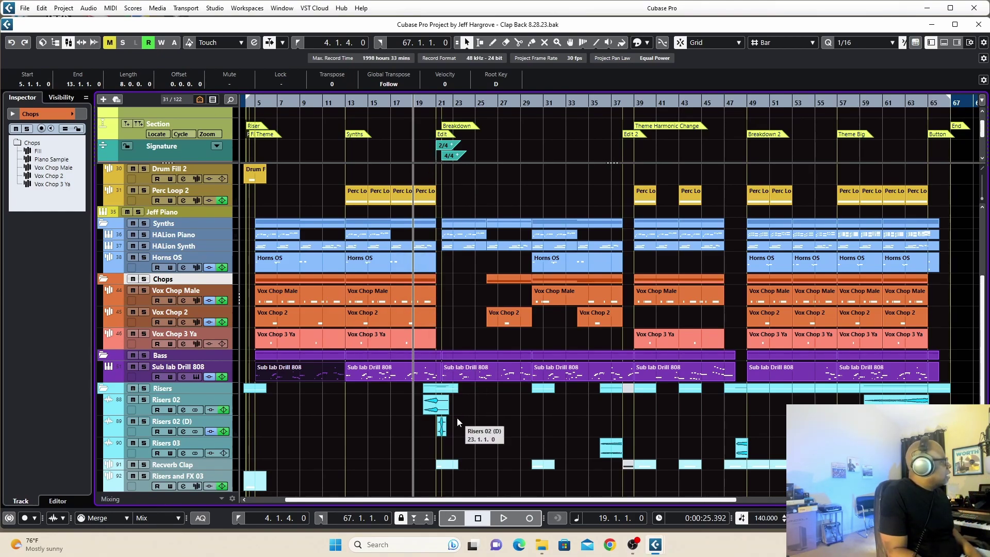
pyautogui.scroll(-1, 457, 417)
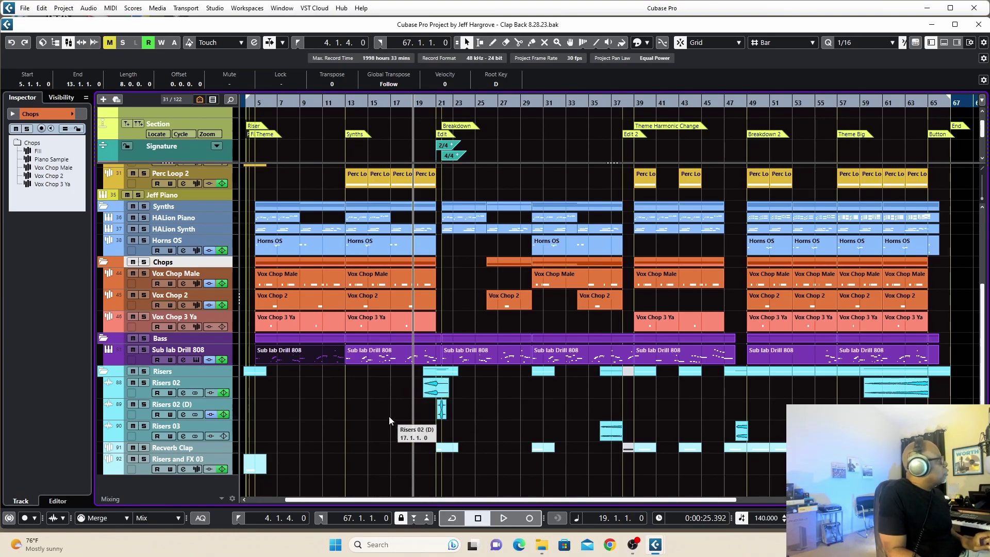
pyautogui.press('space')
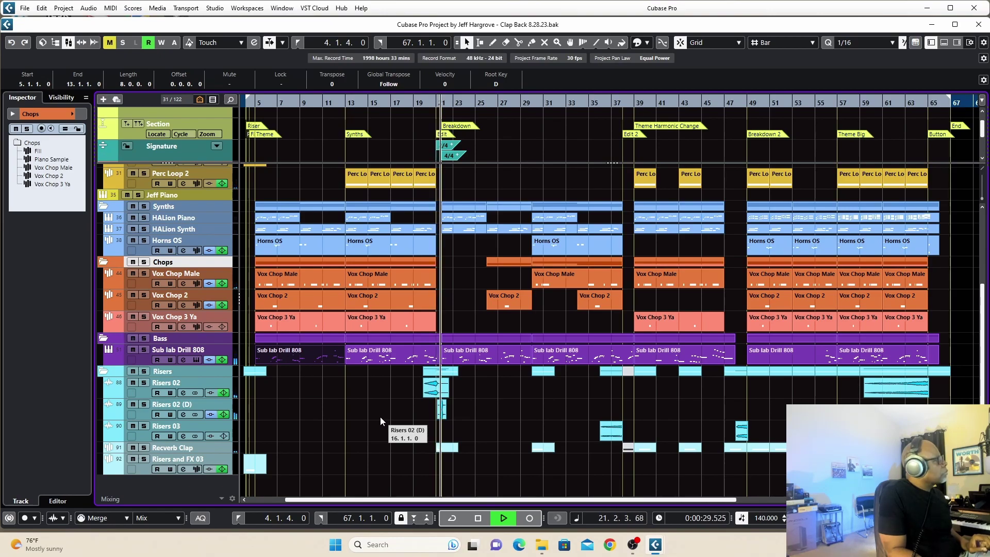
pyautogui.press('space')
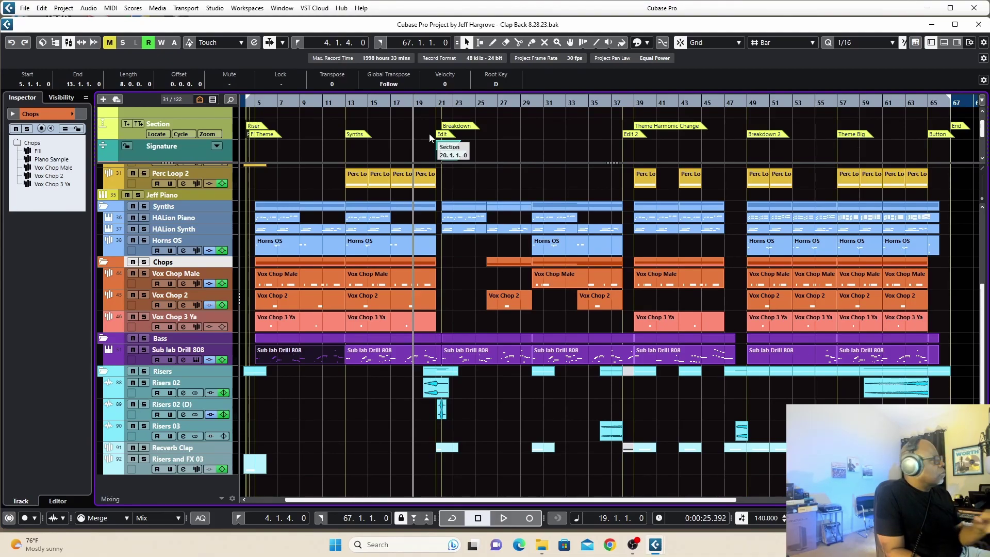
# Listen to the Breakdown section with the full mix from bar 22.
pyautogui.click(440, 100)
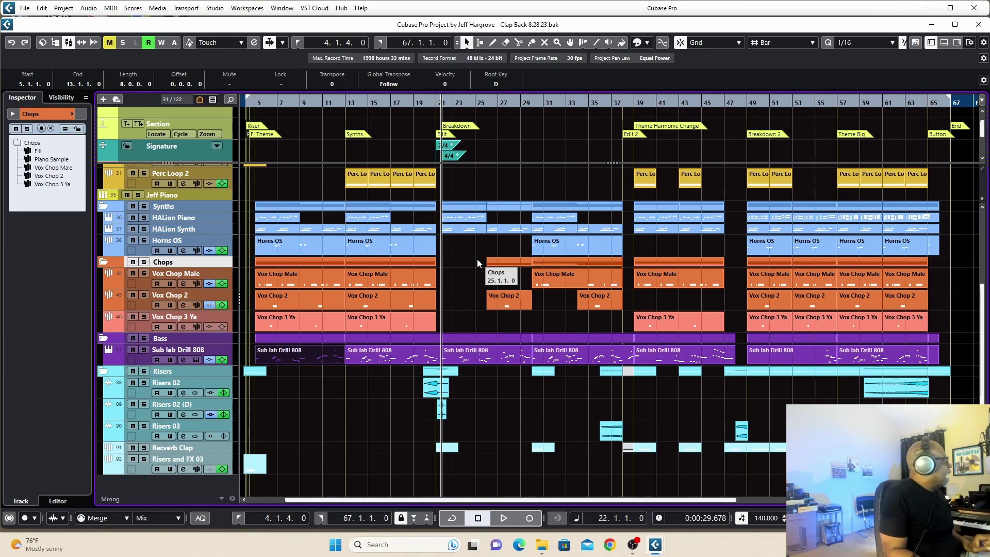
pyautogui.press('space')
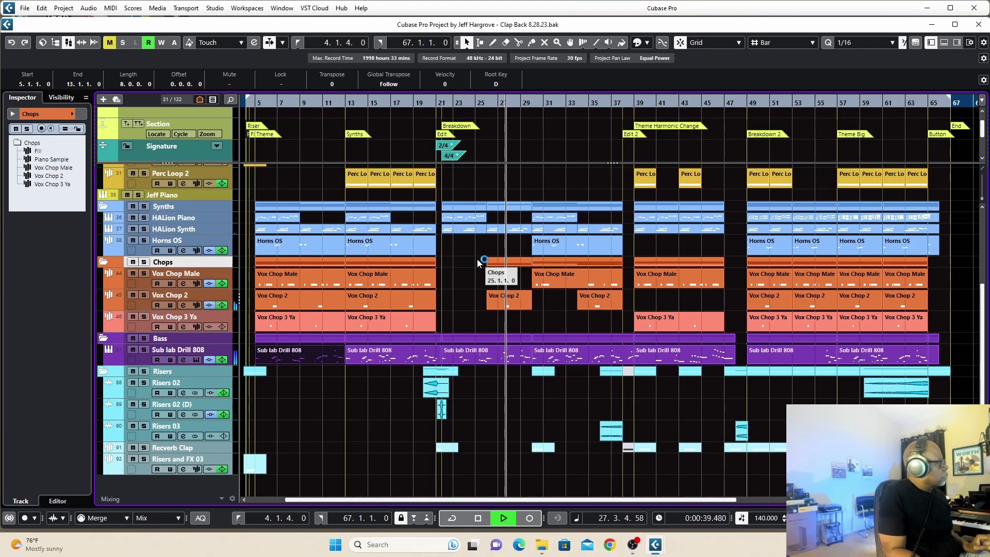
pyautogui.press('space')
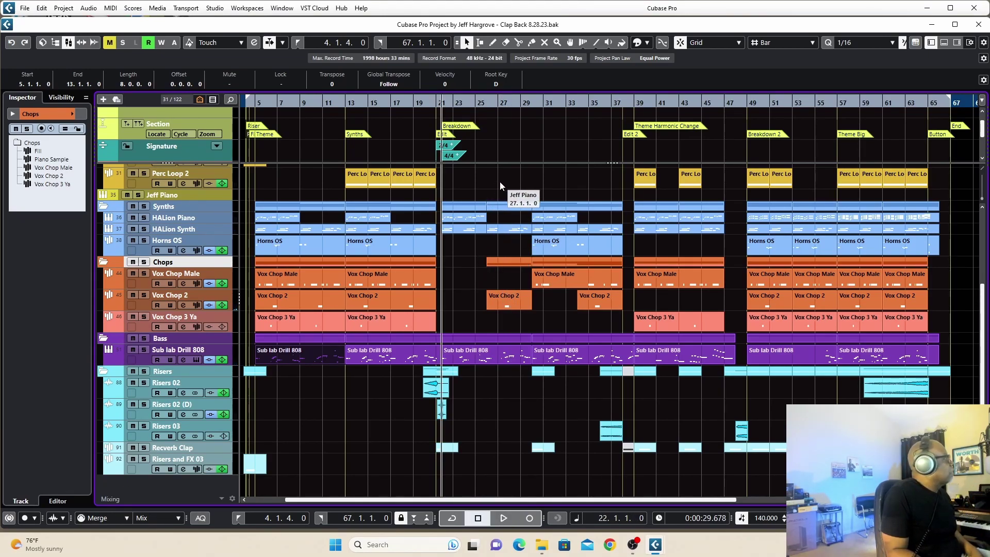
# Play from bar 29 with the drum tracks in view to hear the claps, horns and male vocal chop return.
pyautogui.click(543, 100)
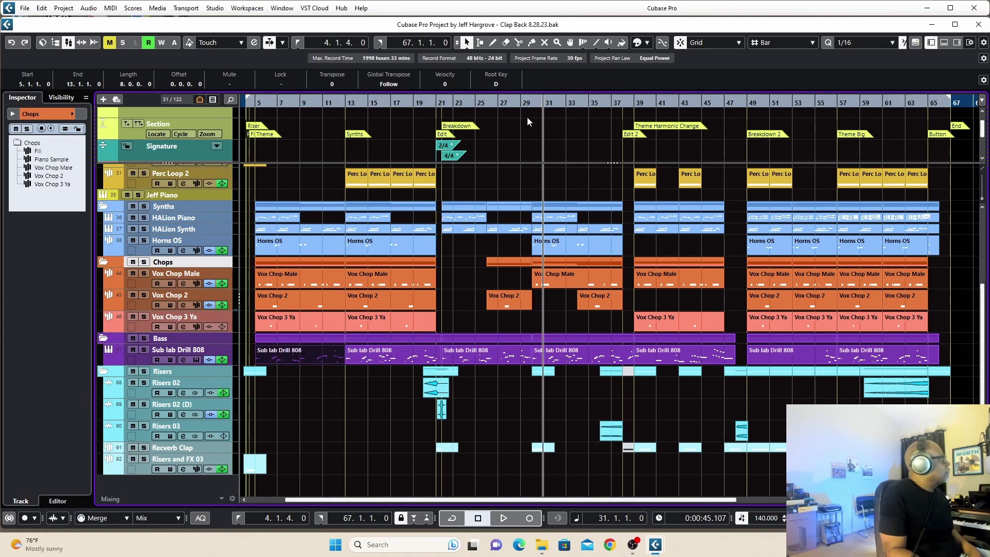
pyautogui.click(520, 100)
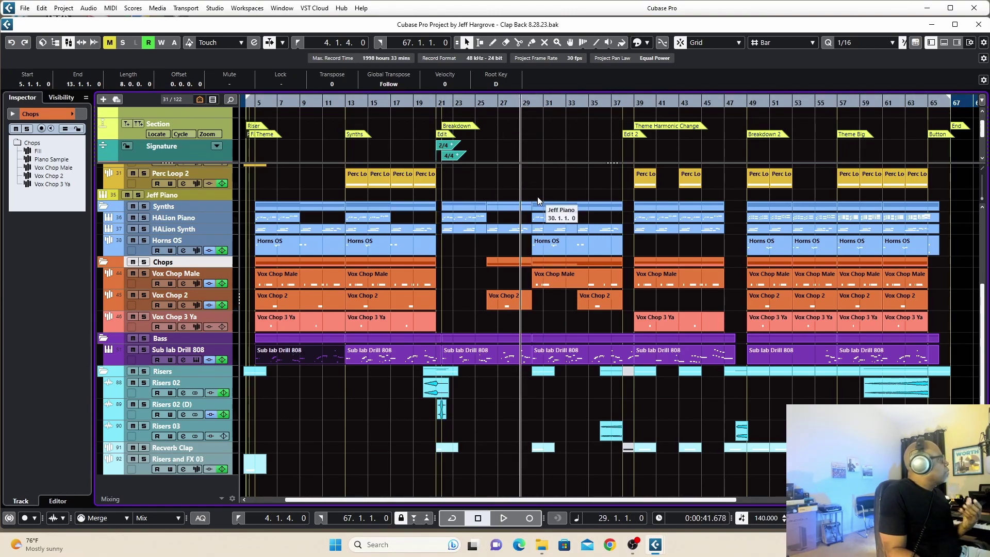
pyautogui.scroll(3, 537, 196)
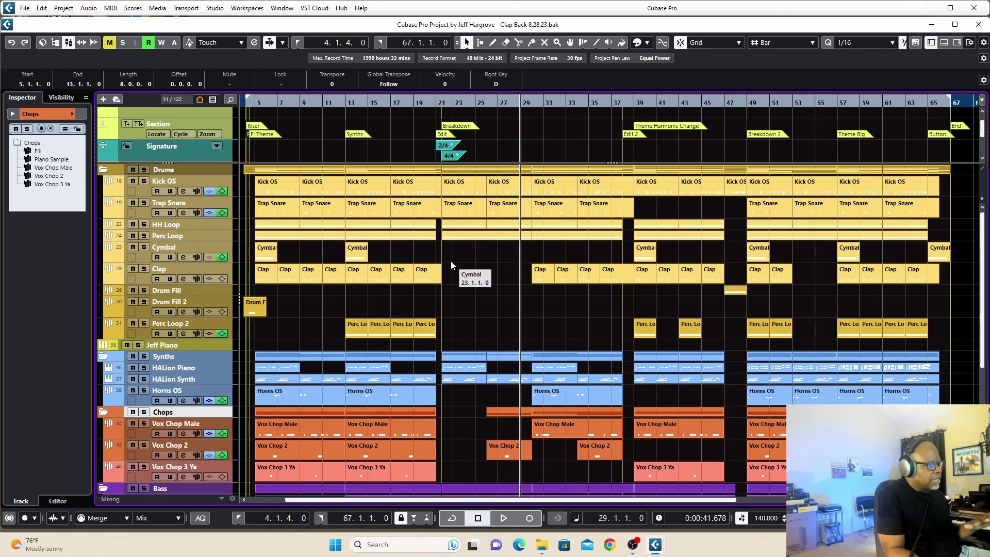
pyautogui.press('space')
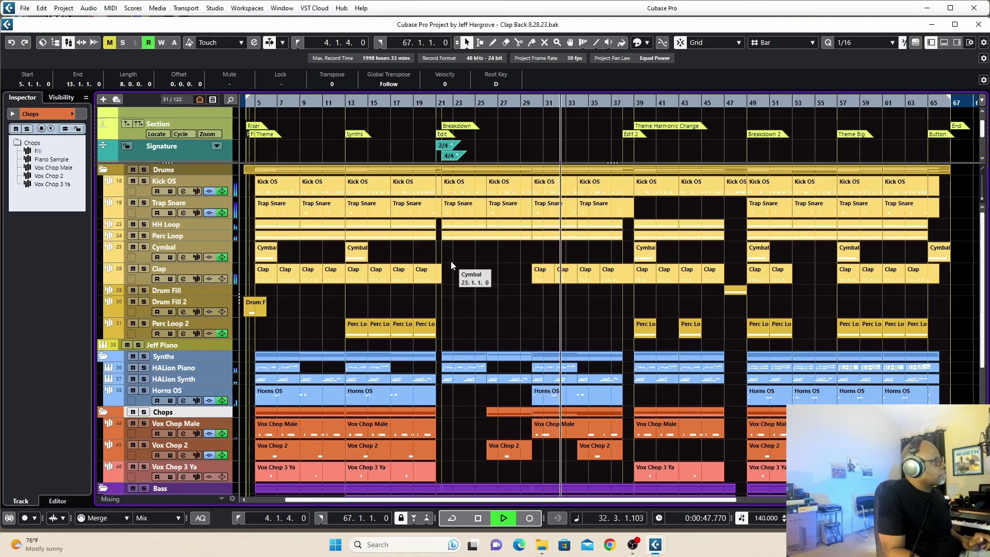
pyautogui.press('space')
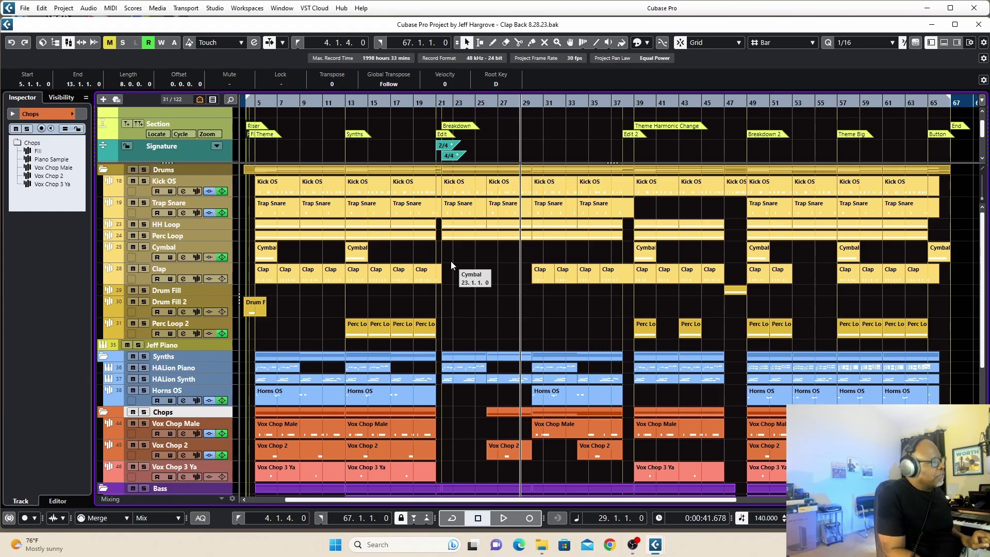
# Play from bar 35 through the Edit 2 marker into the Theme Harmonic Change section.
pyautogui.click(611, 101)
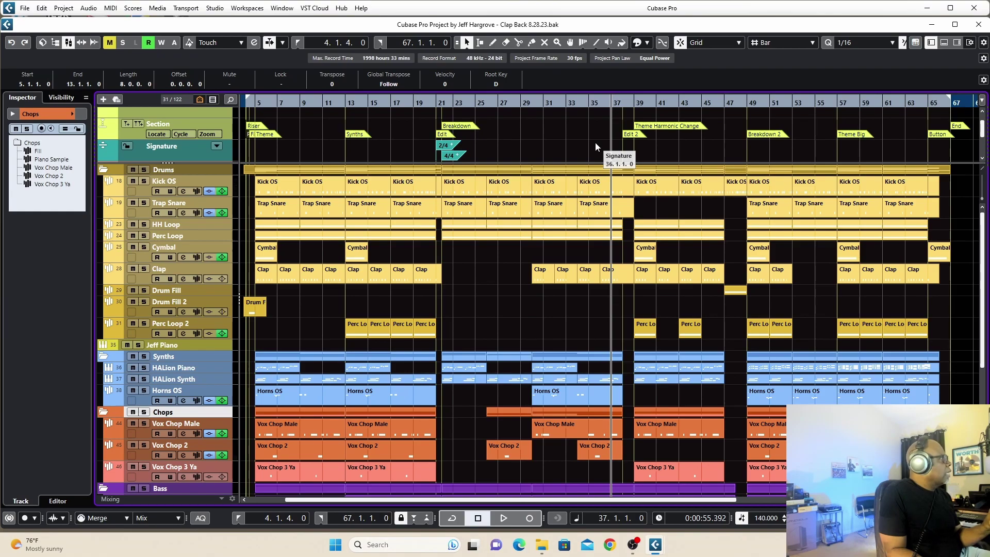
pyautogui.click(589, 100)
pyautogui.press('space')
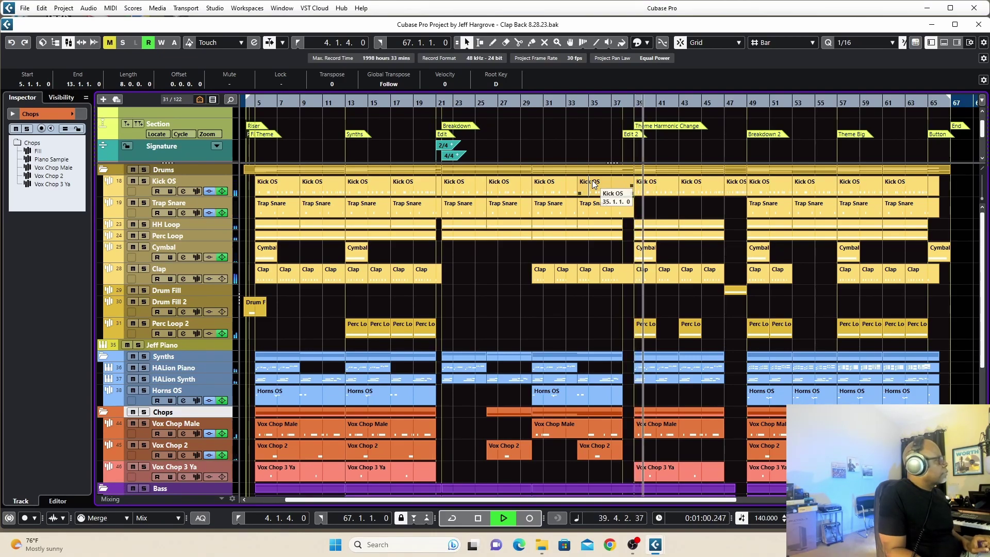
pyautogui.press('space')
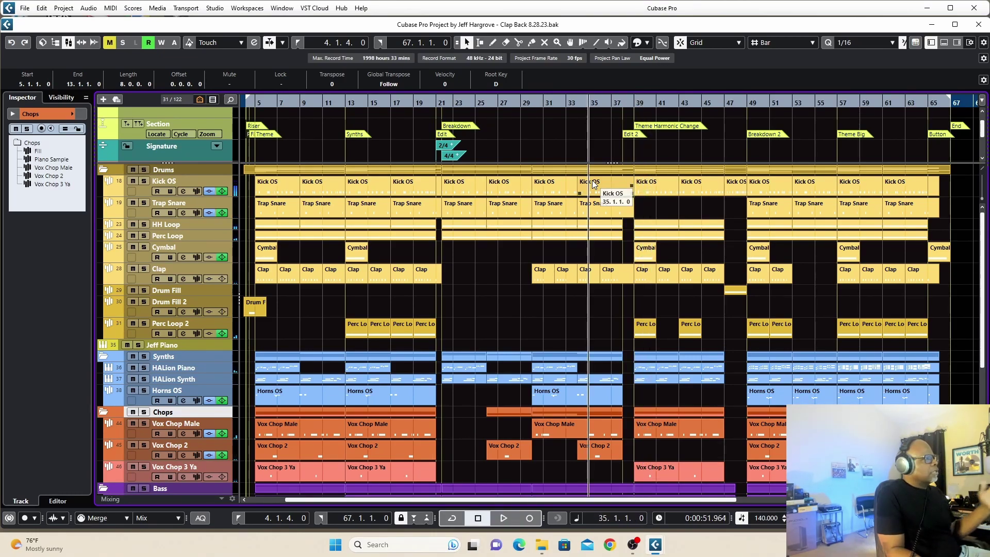
# Listen to the Theme Harmonic Change section from bar 39 up to the Breakdown 2 marker.
pyautogui.click(635, 99)
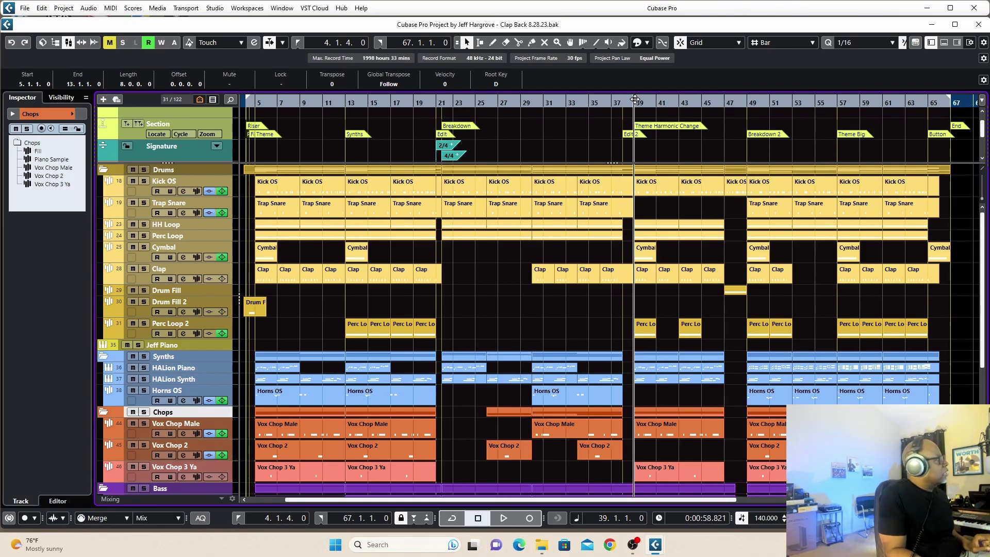
pyautogui.press('space')
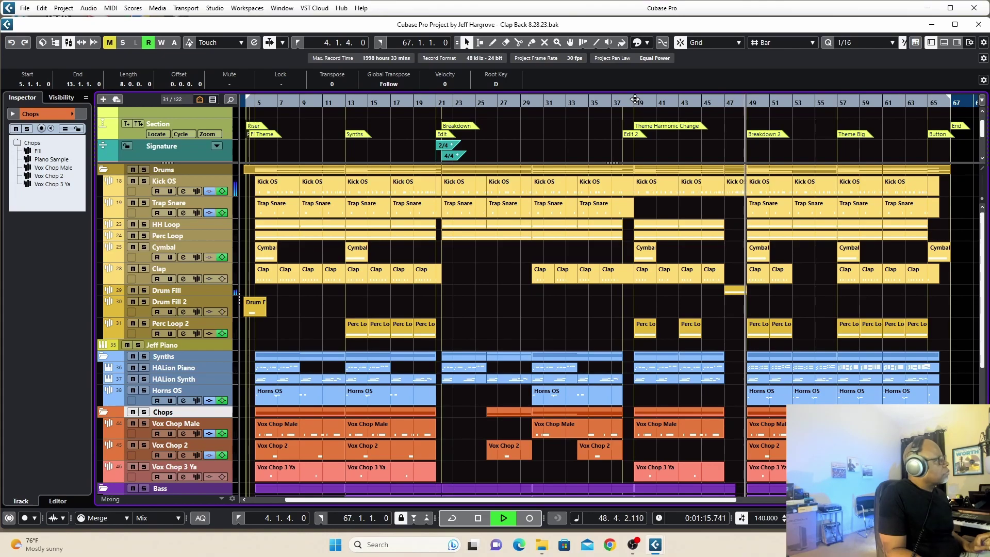
pyautogui.press('space')
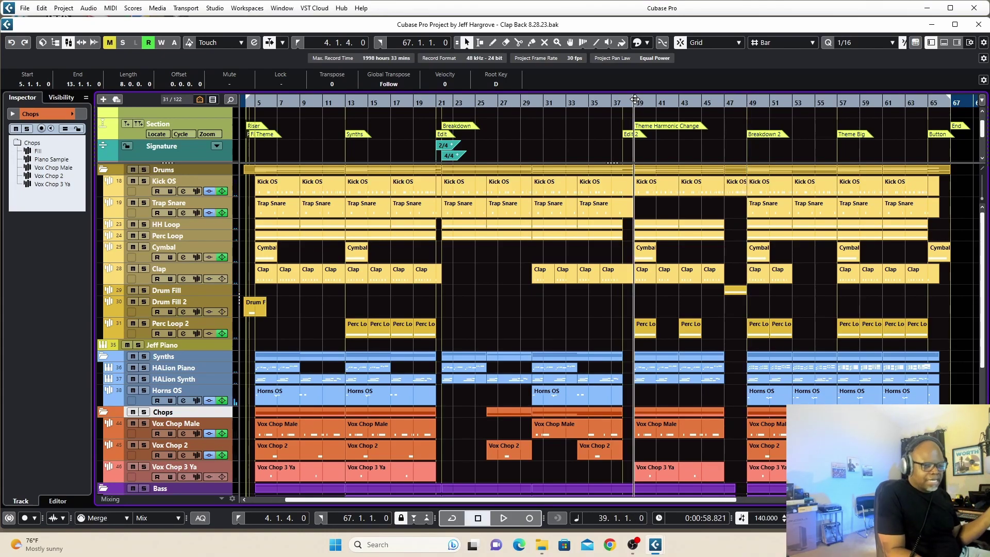
# Play the arrangement from bar 49 at the Breakdown 2 marker while viewing the synth, chop, bass and riser tracks.
pyautogui.click(747, 99)
pyautogui.click(746, 99)
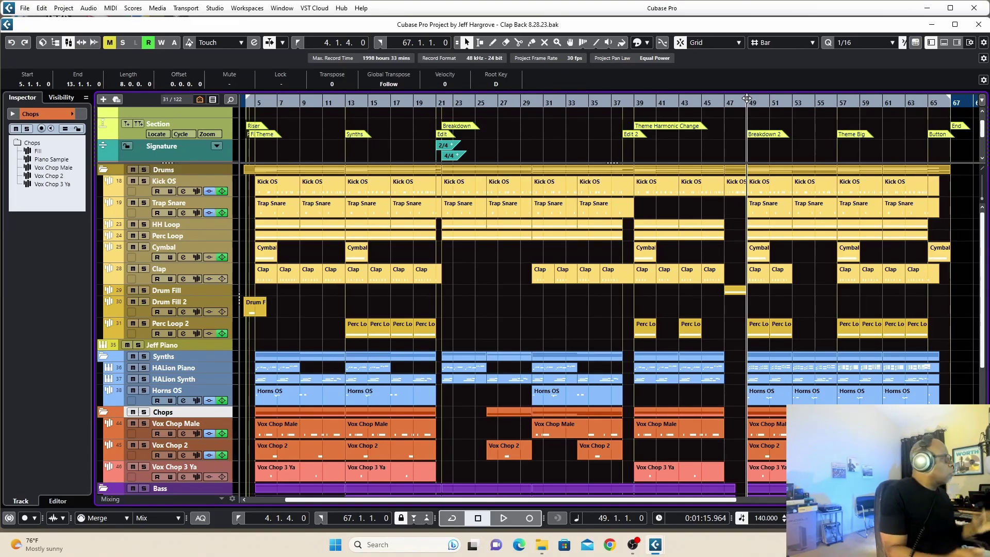
pyautogui.press('space')
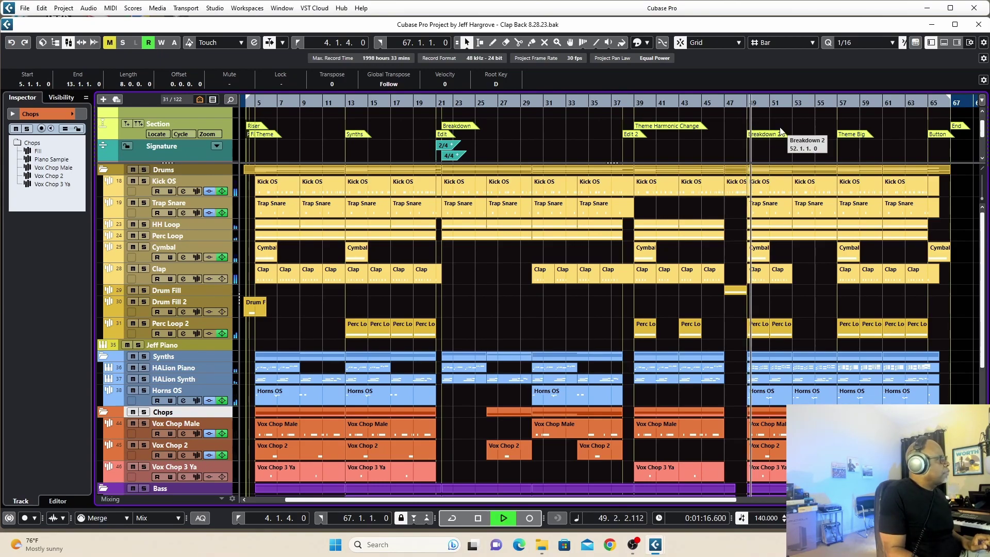
pyautogui.scroll(-3, 767, 328)
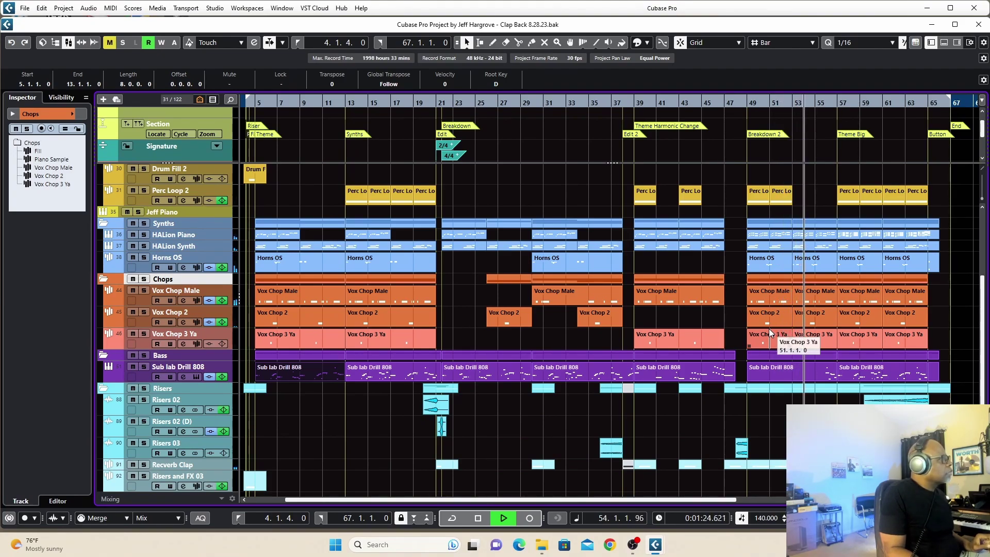
pyautogui.press('space')
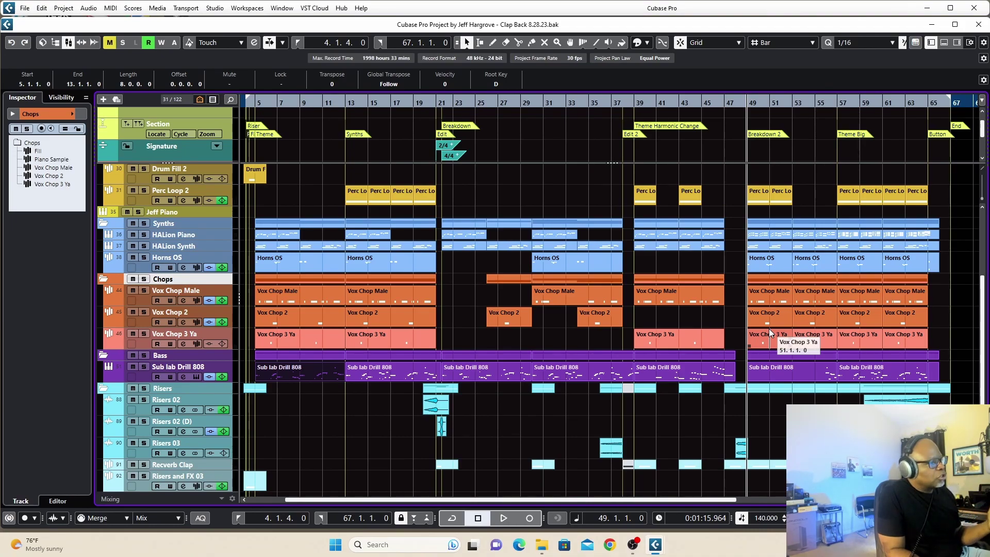
pyautogui.scroll(-1, 756, 392)
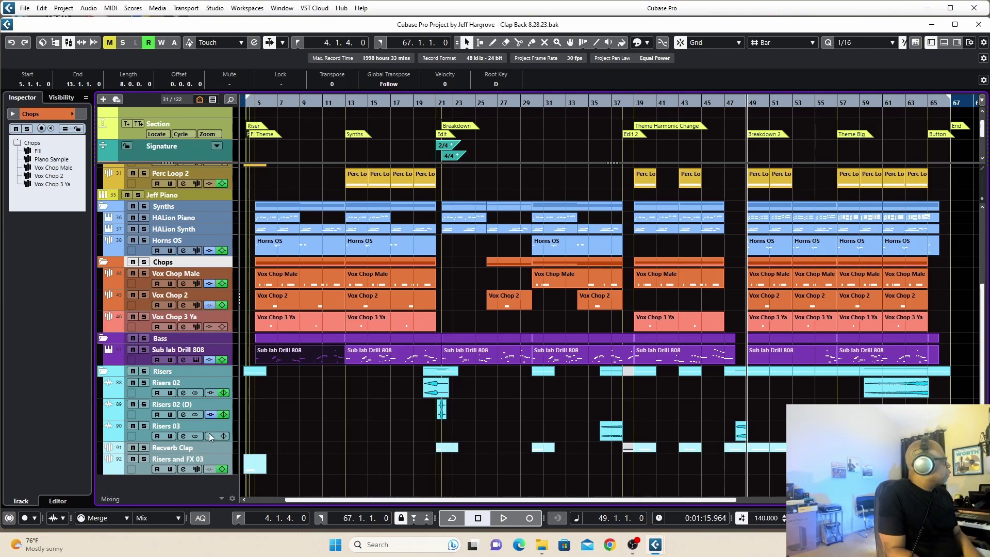
# Solo the Recverb Clap track and play it from bar 49 at the Breakdown 2 marker.
pyautogui.click(144, 447)
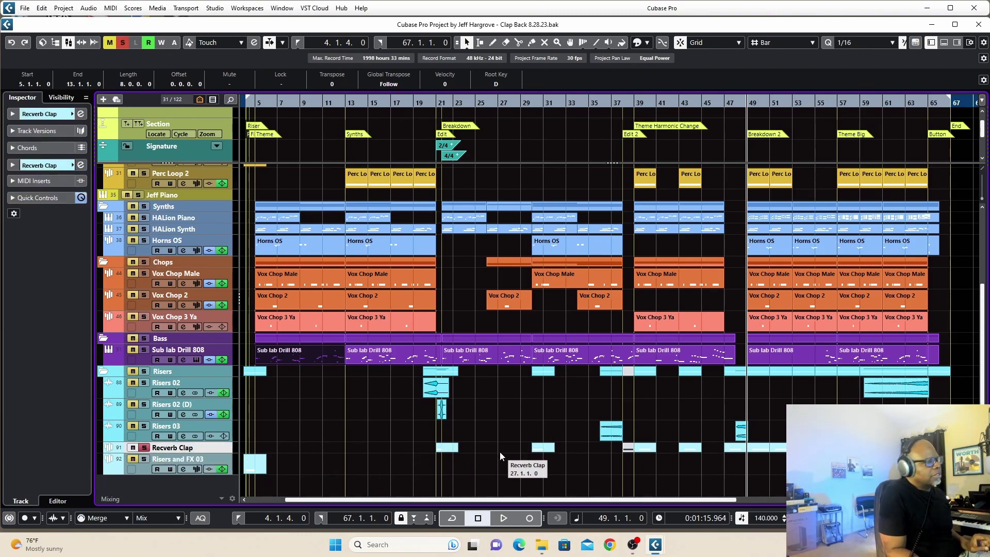
pyautogui.press('space')
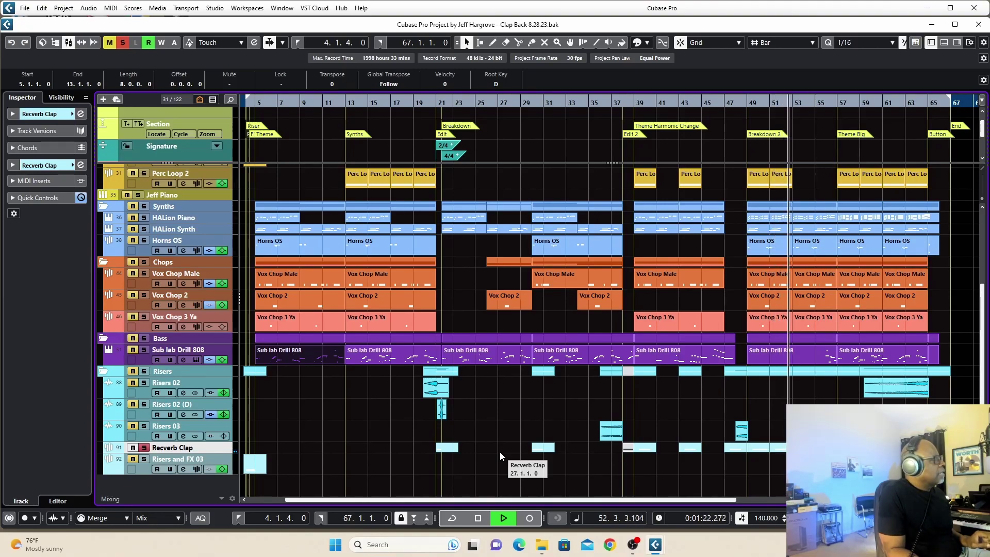
pyautogui.press('space')
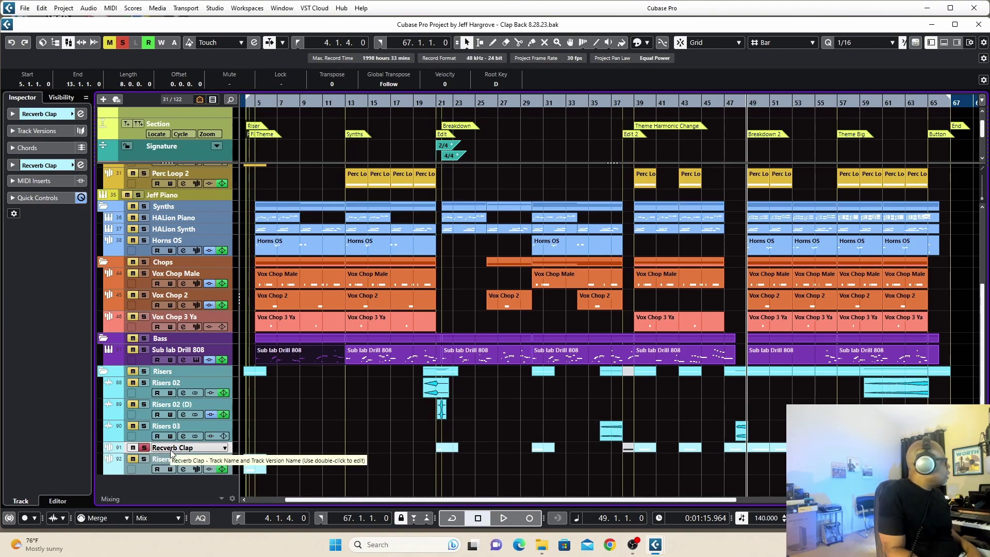
# Enlarge the Recverb Clap track, inspect its channel settings, and take the track out of solo.
pyautogui.moveTo(169, 453); pyautogui.dragTo(168, 464)
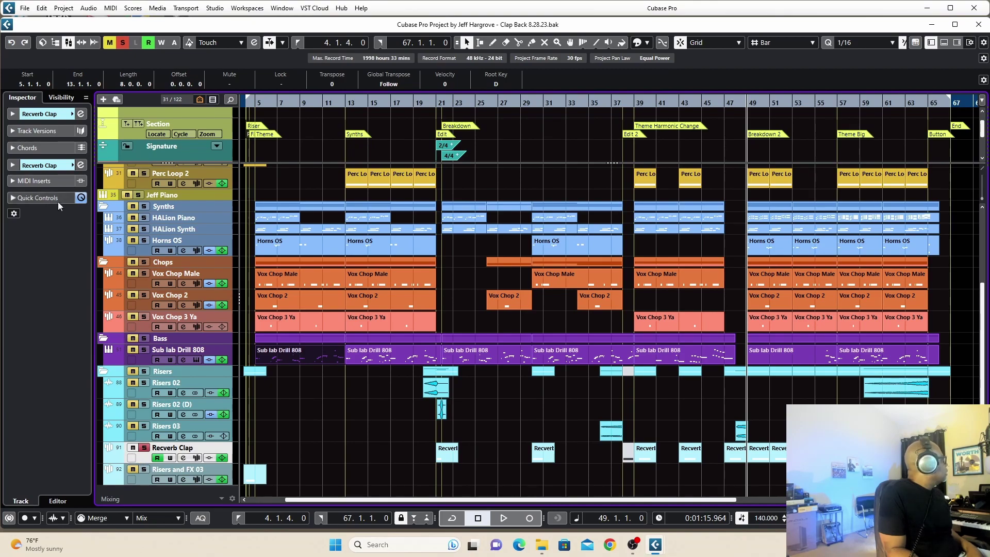
pyautogui.click(80, 114)
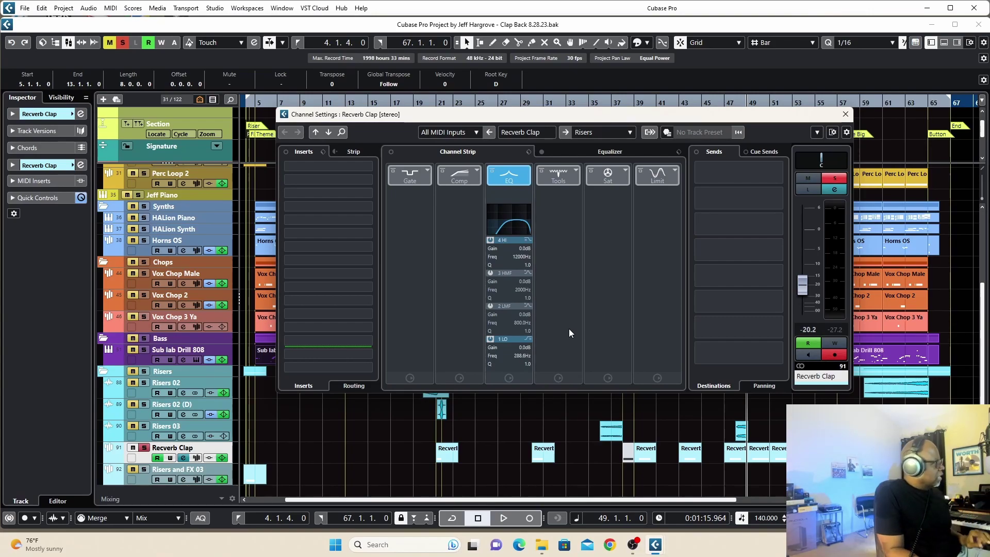
pyautogui.click(845, 114)
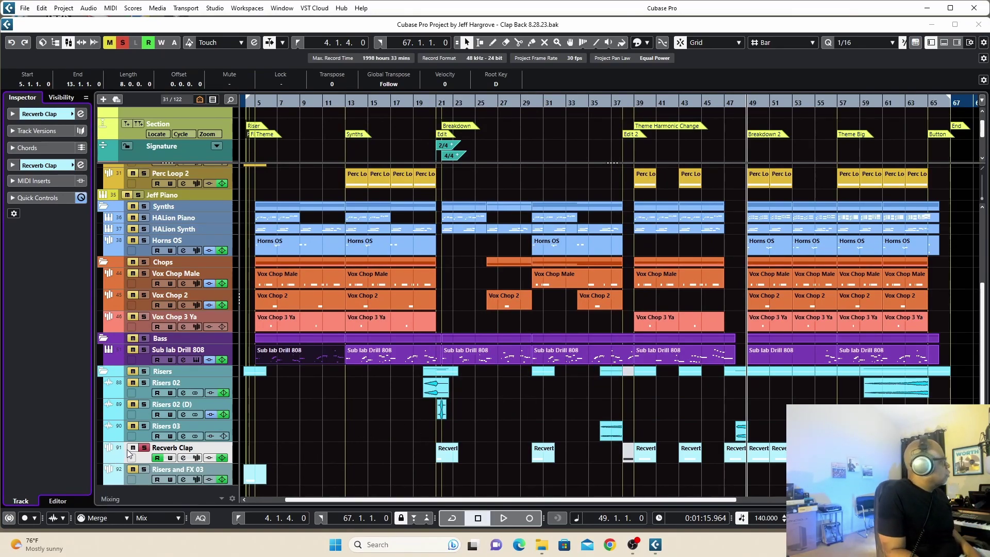
pyautogui.click(145, 448)
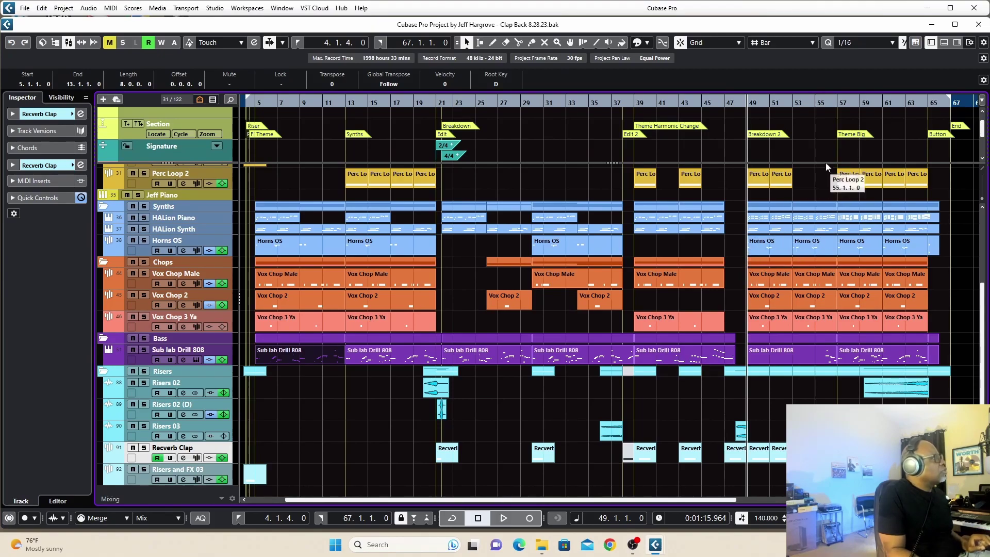
# Play the full arrangement from bar 55 through the Theme Big section to the Button marker.
pyautogui.click(815, 101)
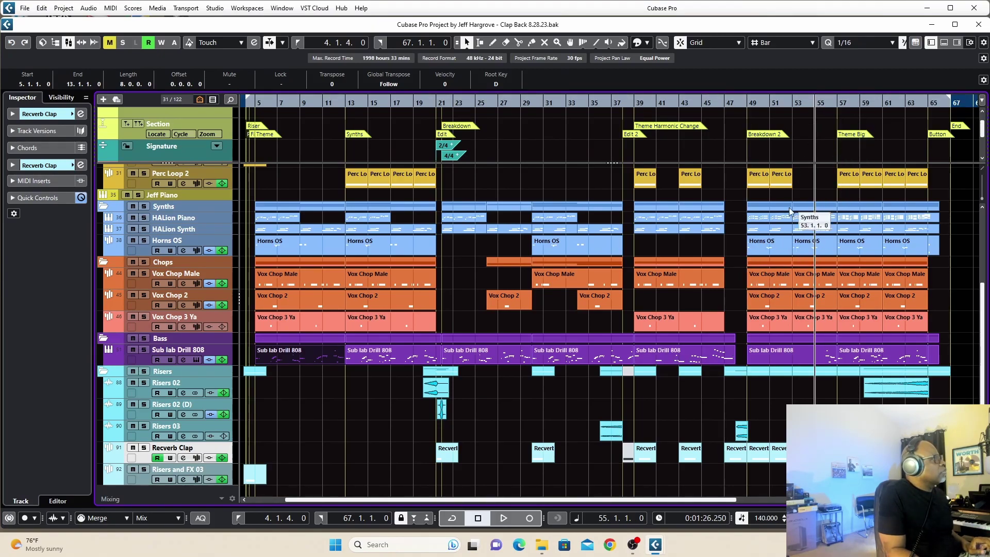
pyautogui.press('space')
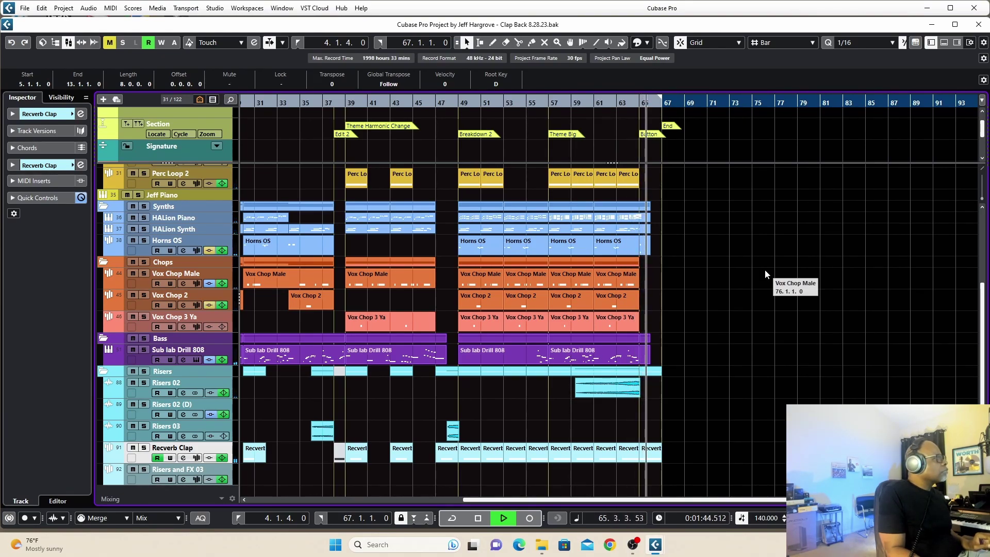
pyautogui.press('space')
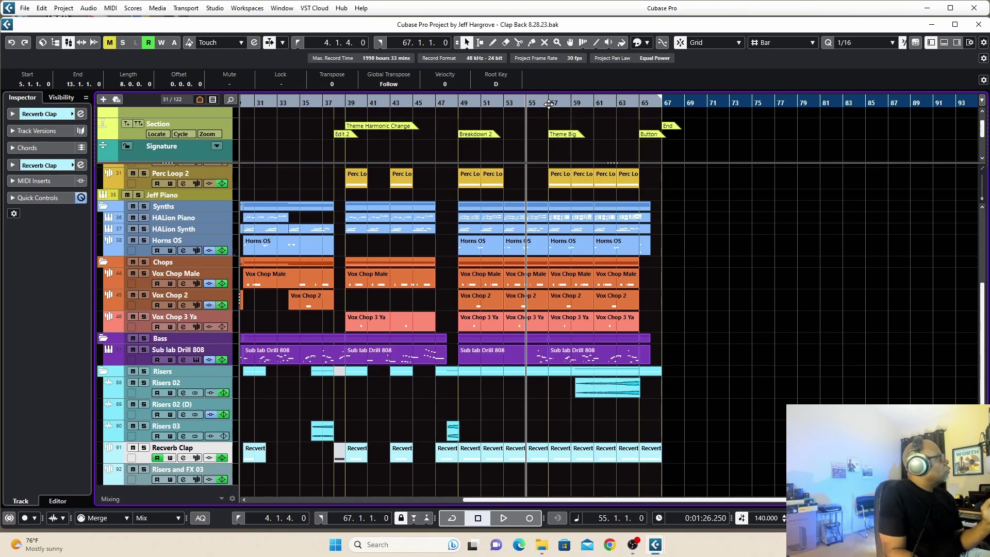
# Move the playhead to bar 57 and view the notes of the HALion Piano part there in the Key Editor.
pyautogui.moveTo(549, 104); pyautogui.dragTo(573, 101)
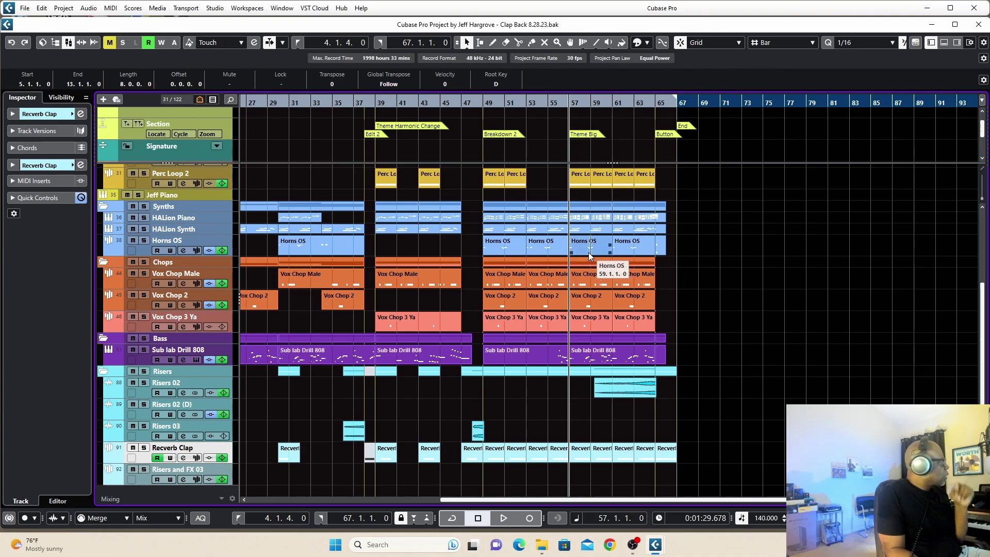
pyautogui.doubleClick(591, 218)
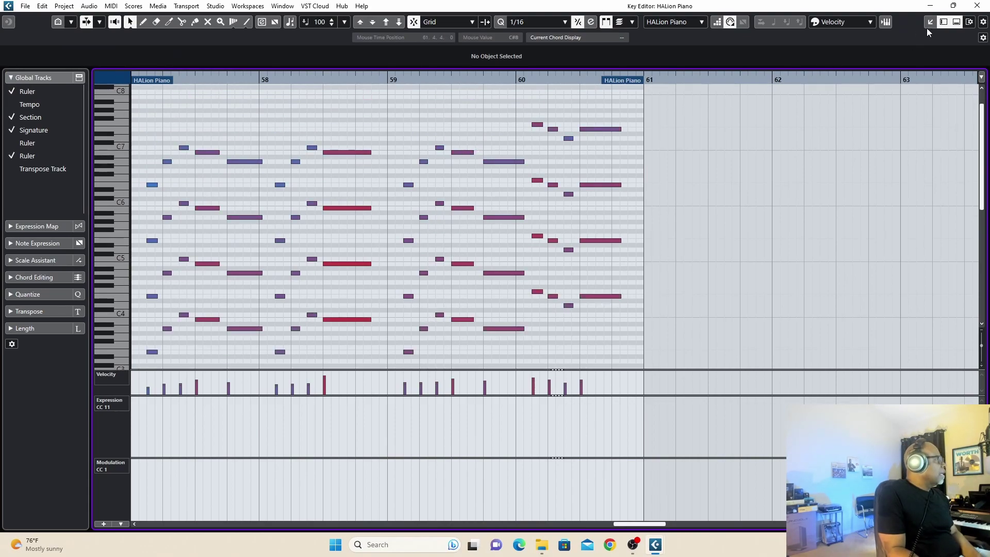
pyautogui.click(977, 6)
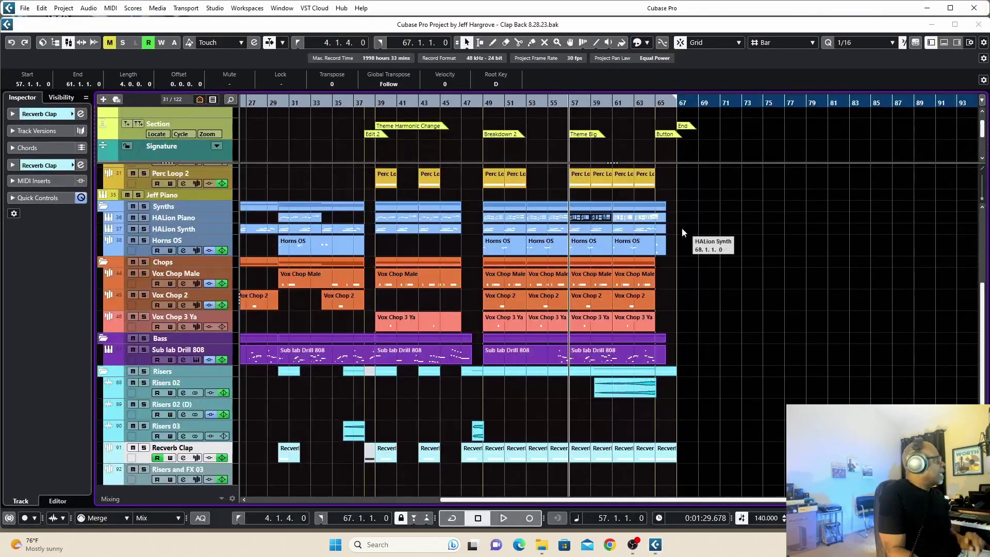
# Listen to the HALion Piano track in solo from bar 57 at the Theme Big marker, and unsolo it.
pyautogui.click(145, 217)
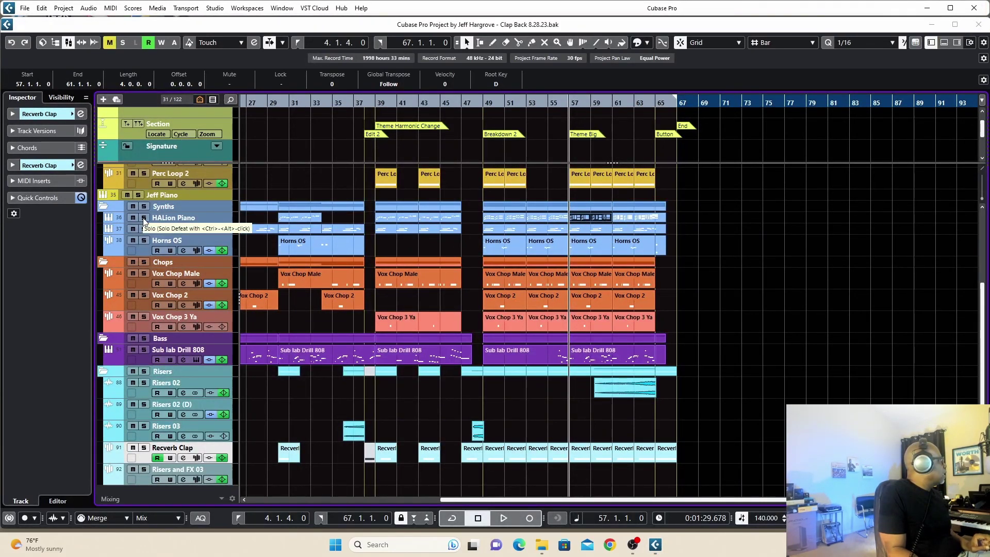
pyautogui.press('space')
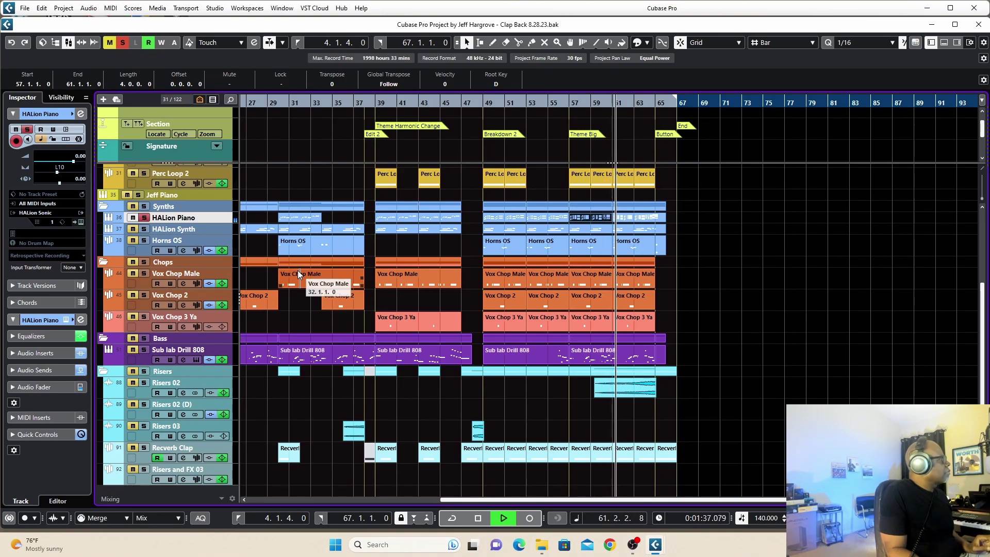
pyautogui.press('space')
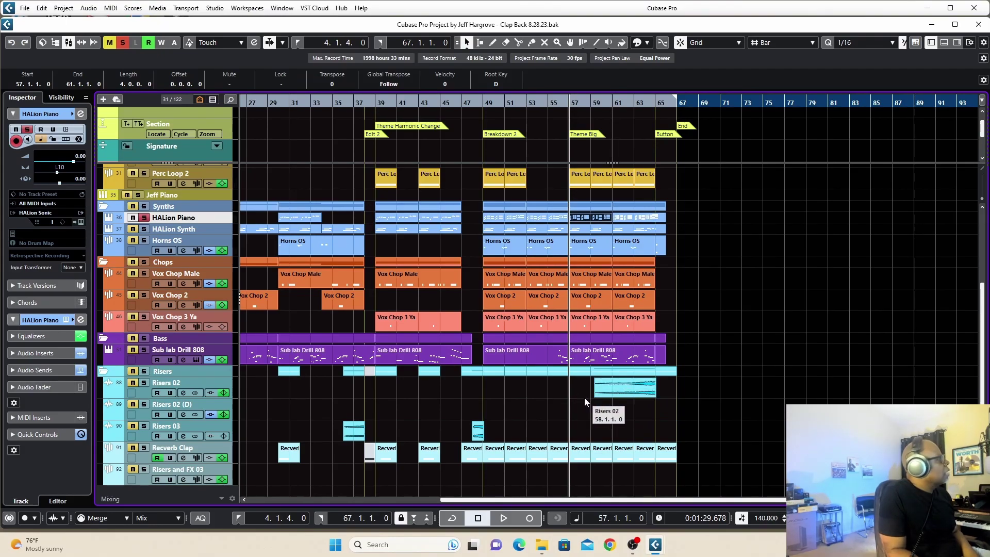
pyautogui.click(611, 386)
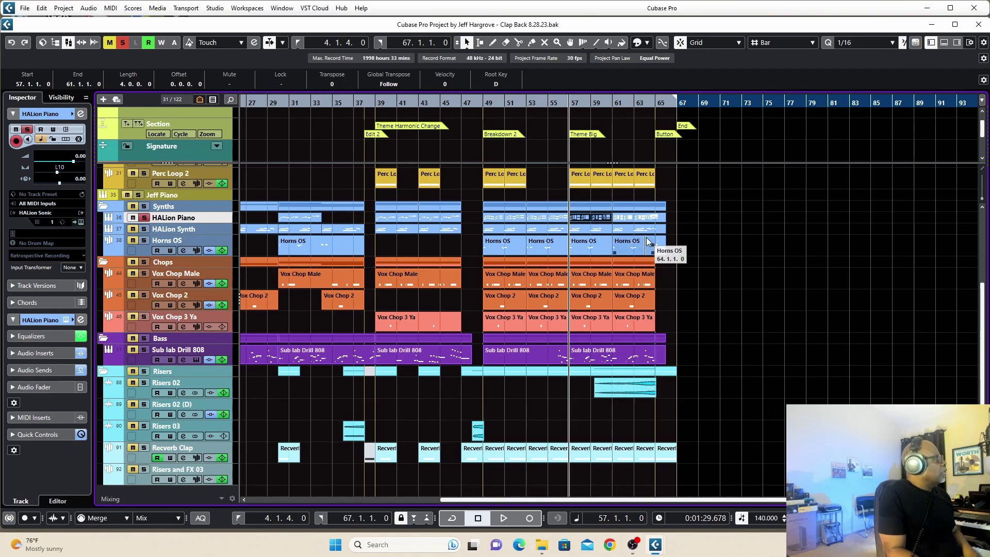
pyautogui.scroll(3, 672, 386)
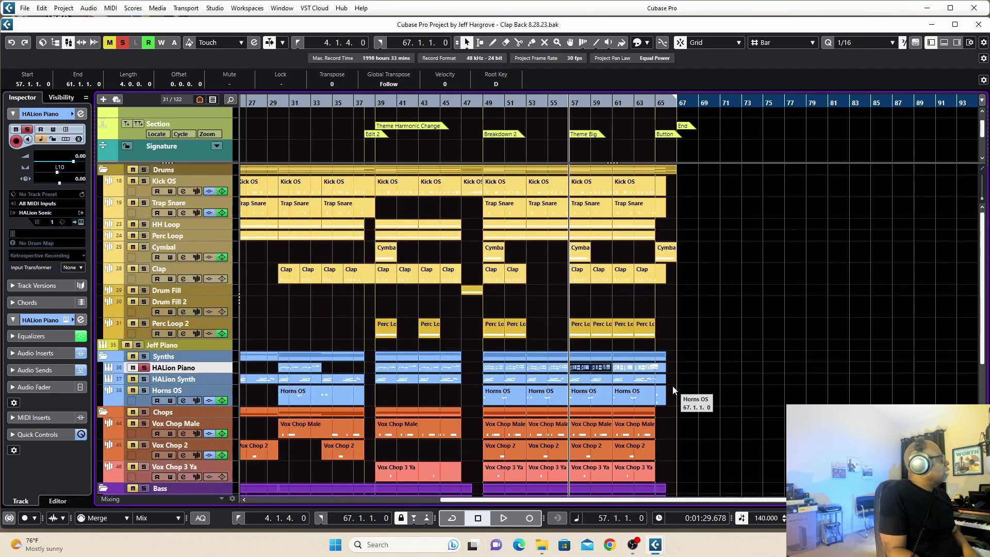
pyautogui.scroll(-3, 673, 386)
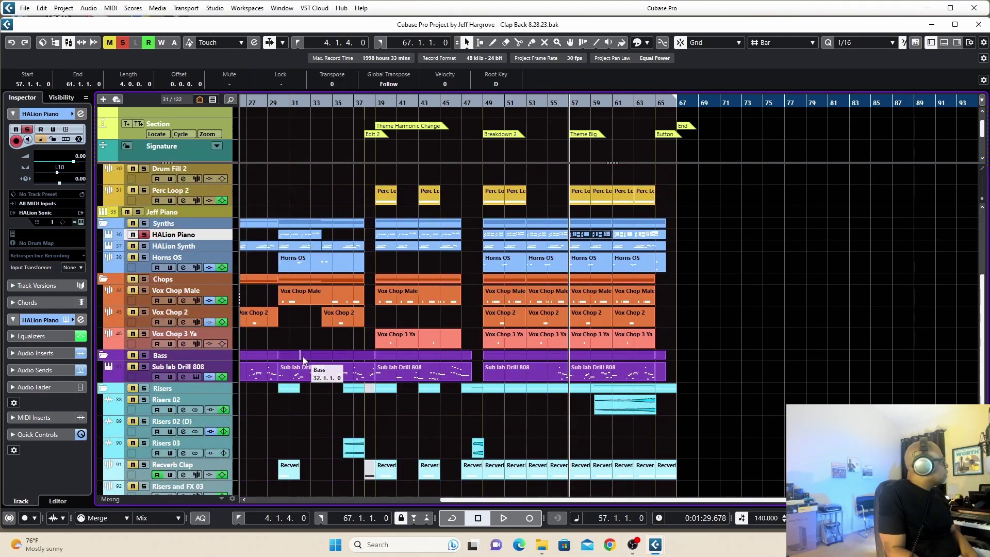
pyautogui.click(144, 235)
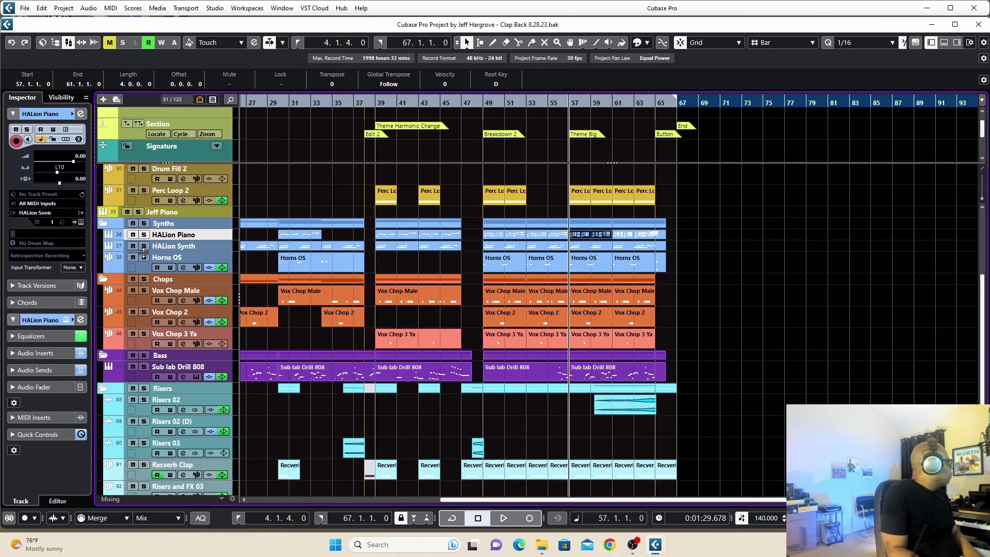
# Show the automation lanes of the Vox Chop Male, Vox Chop 2, HALion Piano, HALion Synth and Horns OS tracks.
pyautogui.click(109, 301)
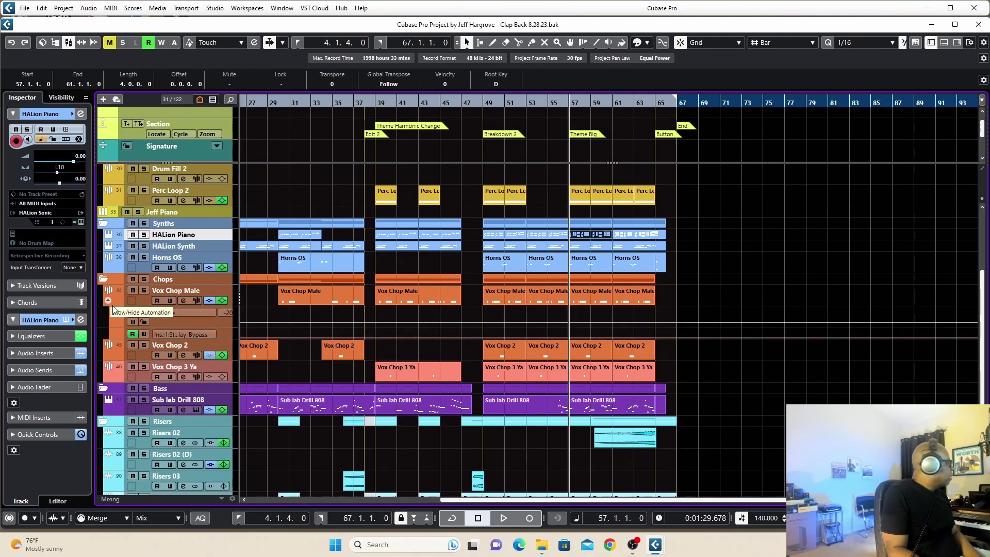
pyautogui.click(110, 355)
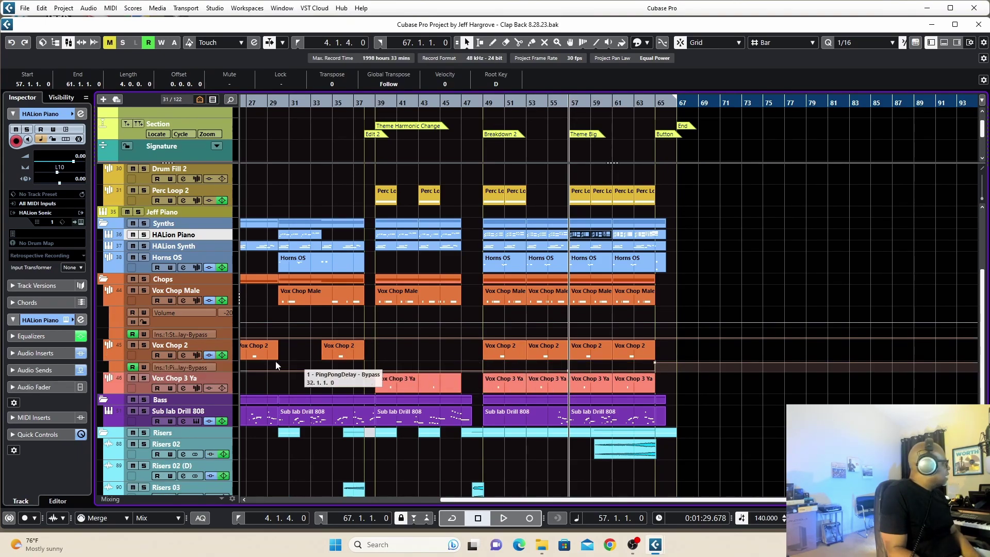
pyautogui.scroll(4, 212, 385)
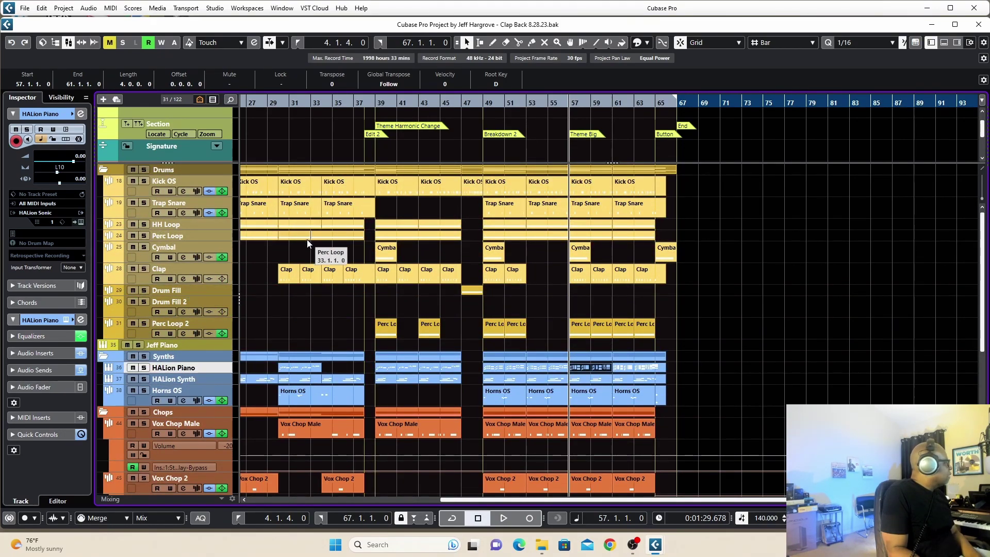
pyautogui.scroll(-3, 306, 274)
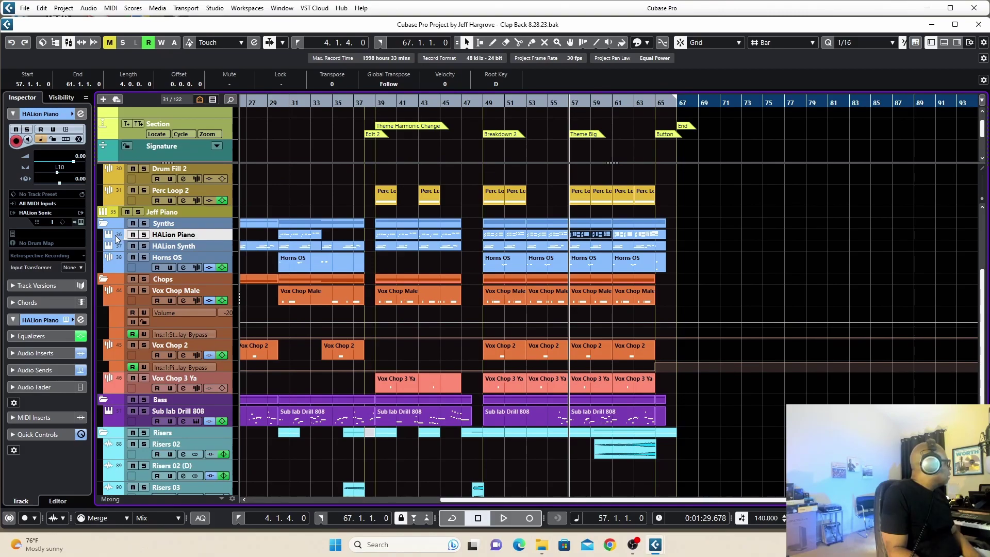
pyautogui.click(108, 237)
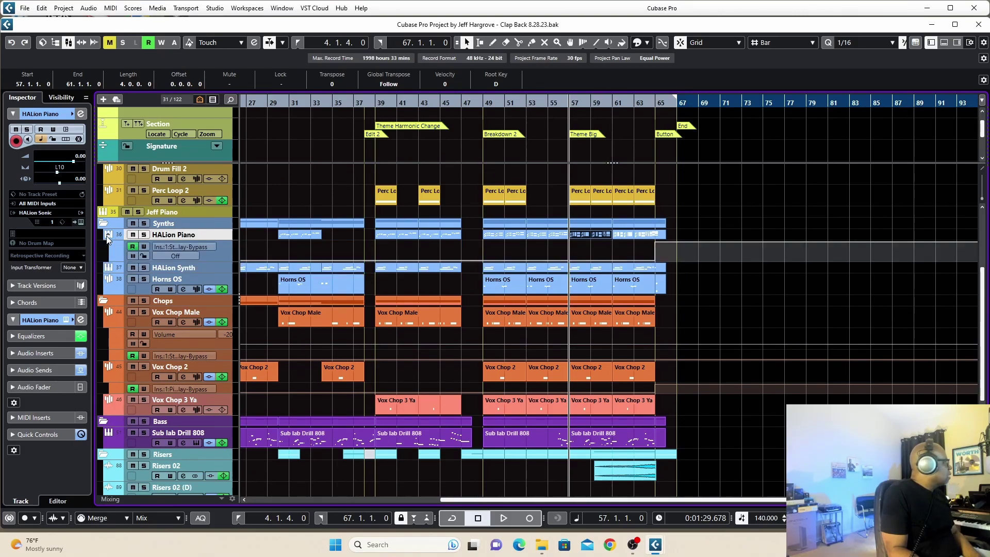
pyautogui.click(108, 271)
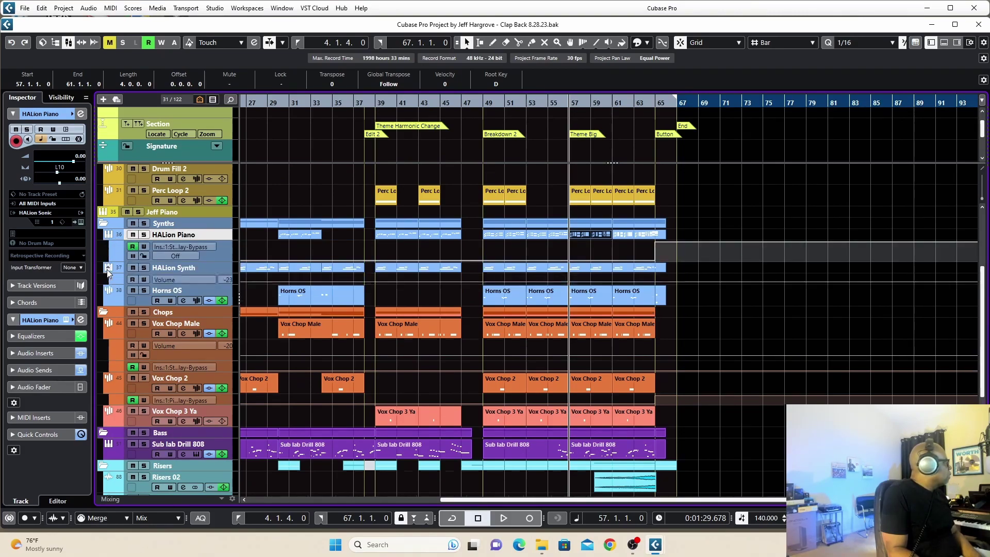
pyautogui.click(110, 300)
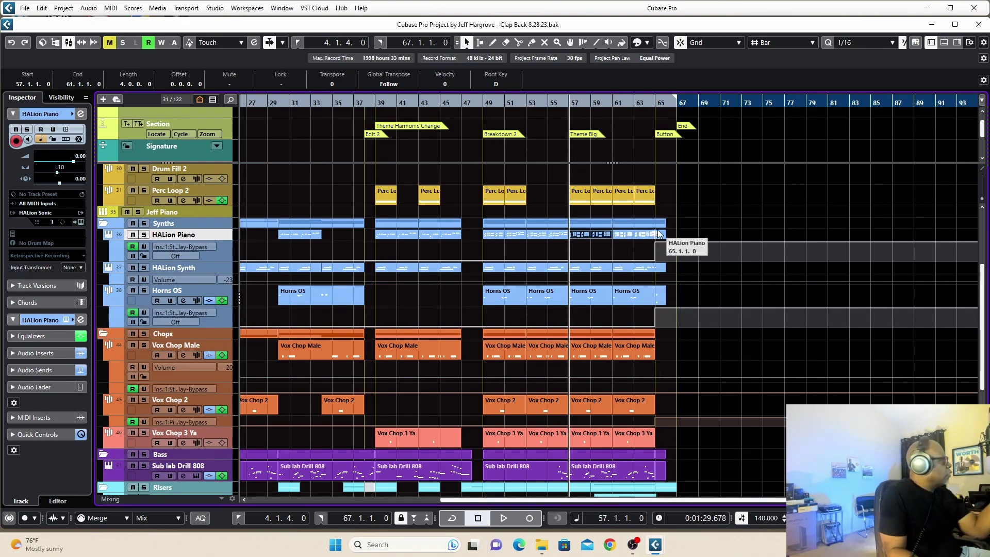
# Examine the delay bypass automation around bar 65 at the Button marker on the synth and chop tracks.
pyautogui.click(661, 299)
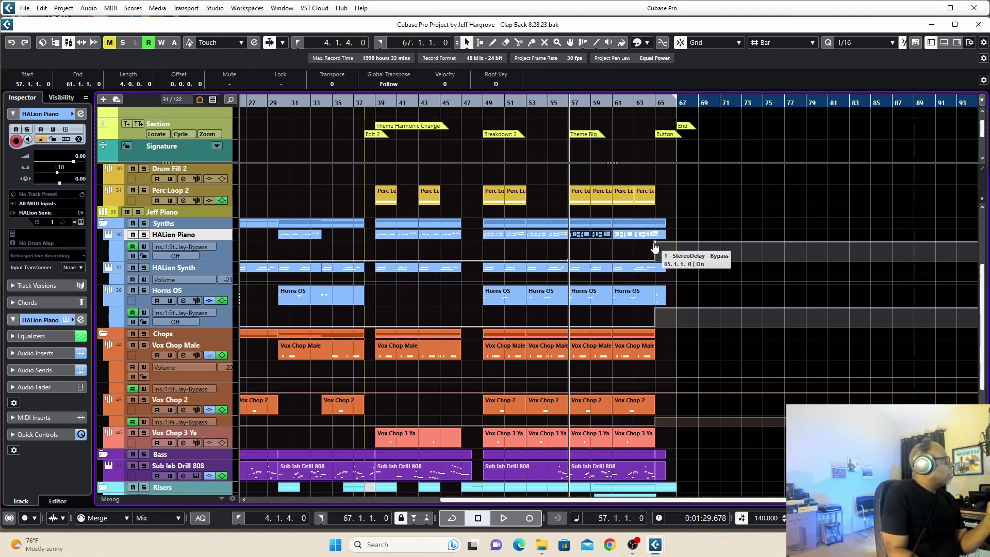
pyautogui.scroll(-3, 653, 431)
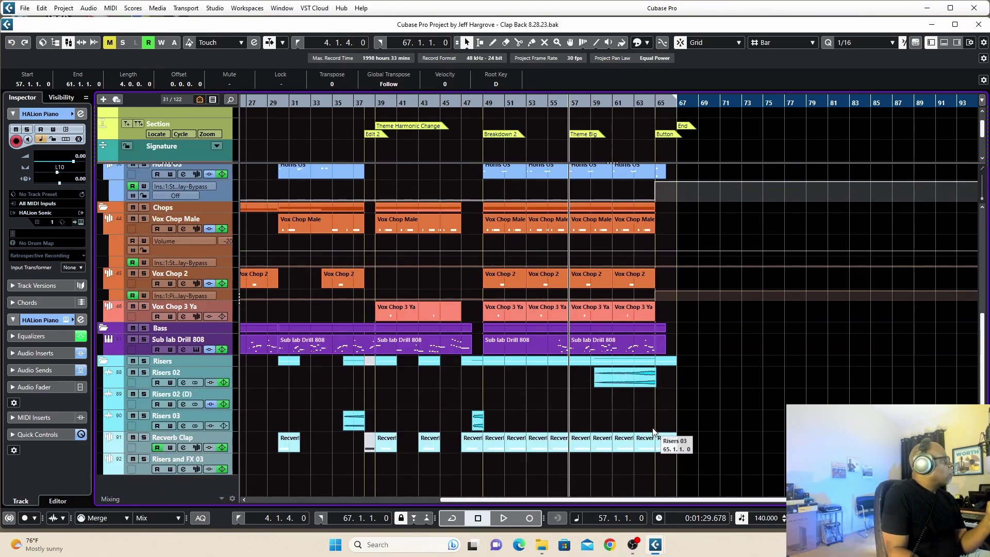
pyautogui.scroll(2, 653, 432)
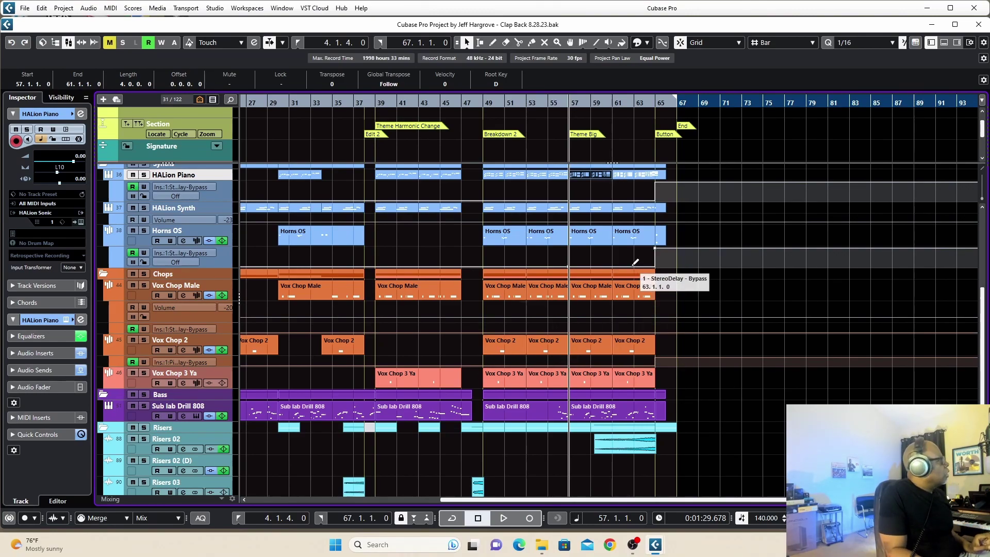
pyautogui.scroll(3, 636, 264)
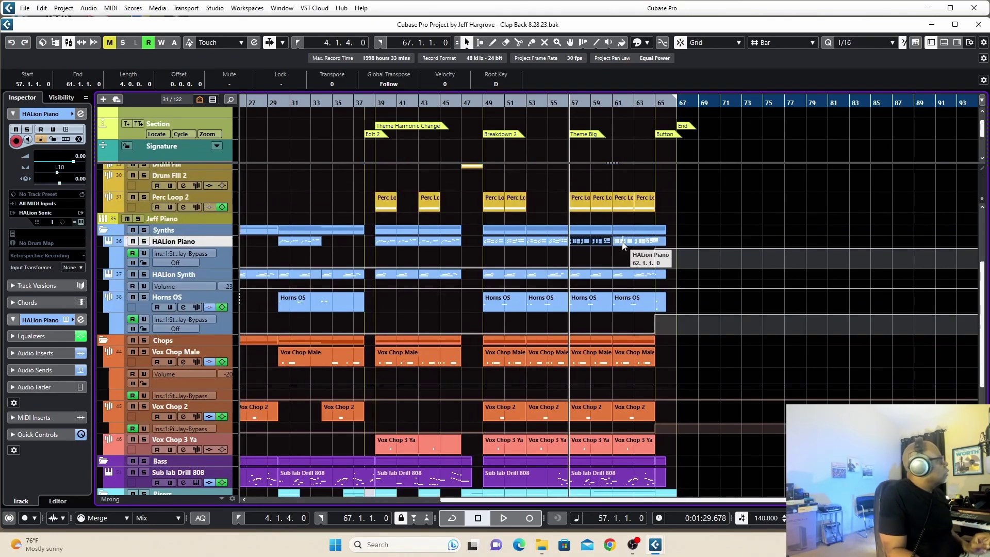
# Open the HALion Piano channel settings and its StereoDelay insert, moving the channel window clear of the ruler.
pyautogui.click(216, 261)
pyautogui.click(152, 243)
pyautogui.click(80, 114)
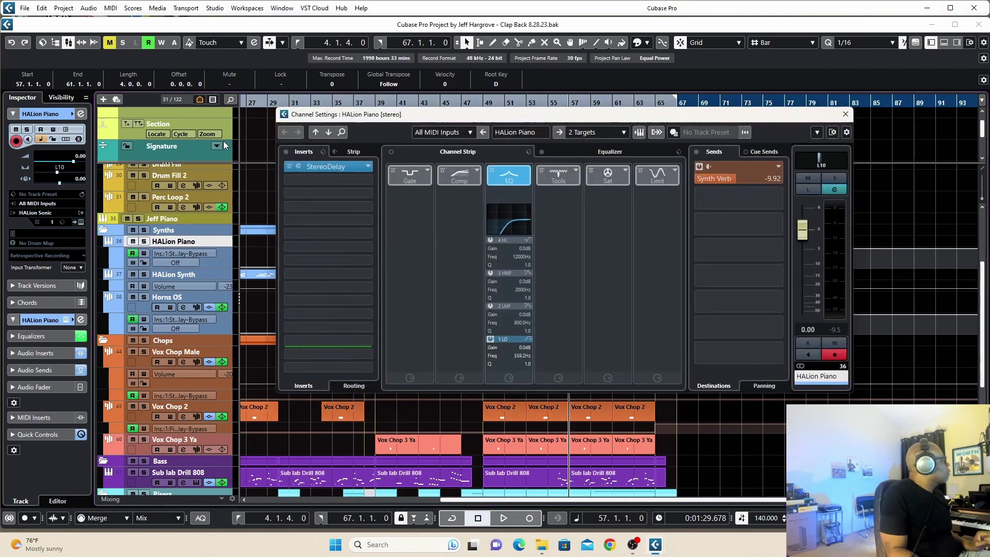
pyautogui.click(345, 166)
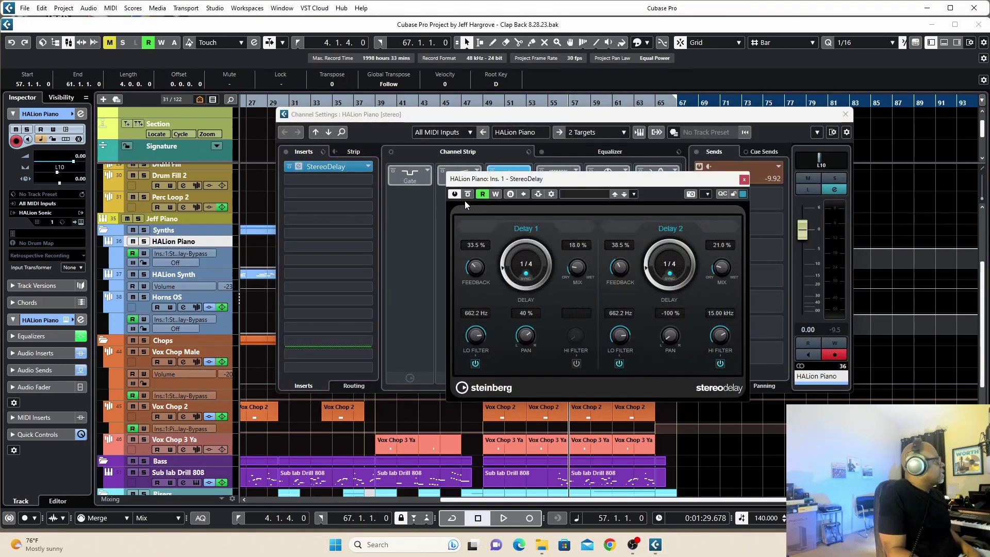
pyautogui.moveTo(668, 115); pyautogui.dragTo(703, 238)
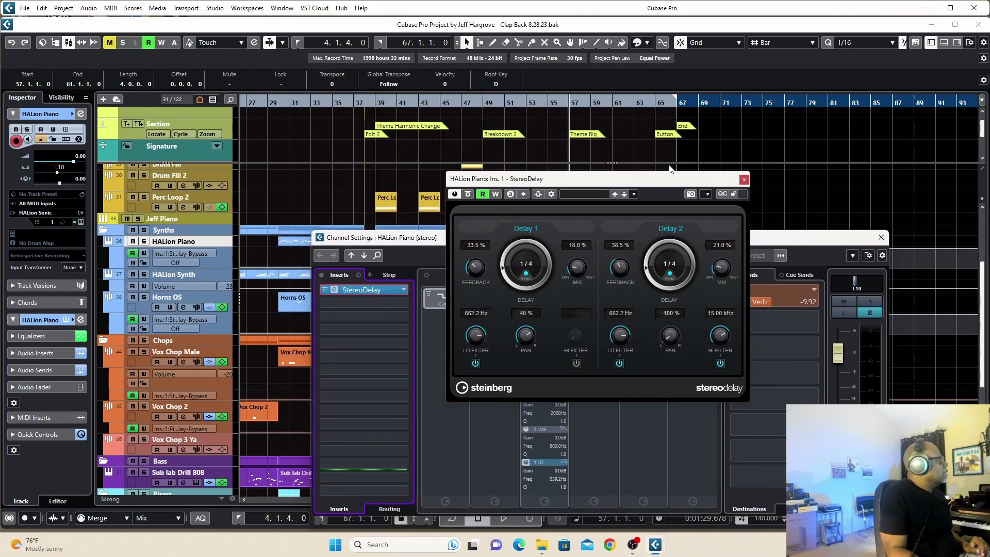
# Play from bar 63 past the End marker to watch the StereoDelay bypass automation, and return to the project start.
pyautogui.click(636, 103)
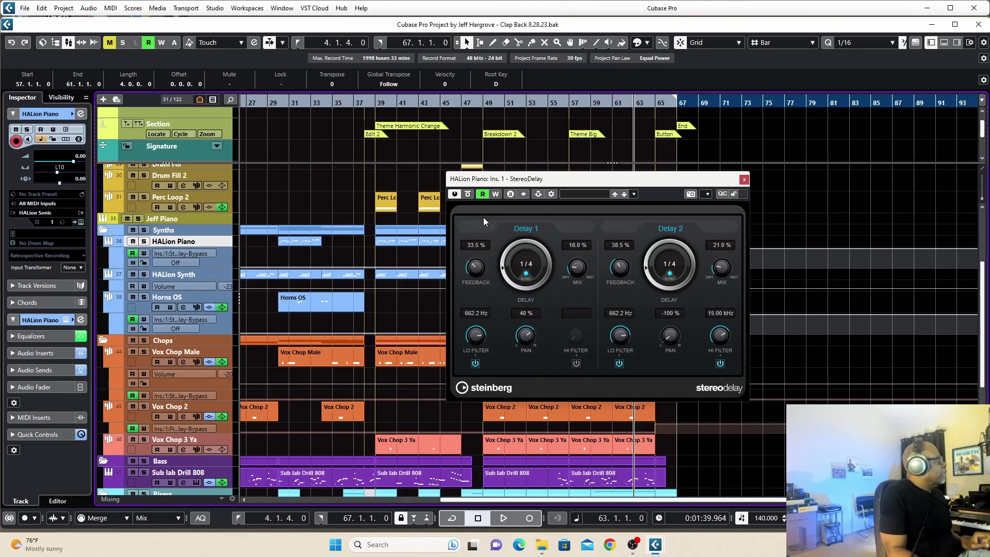
pyautogui.press('space')
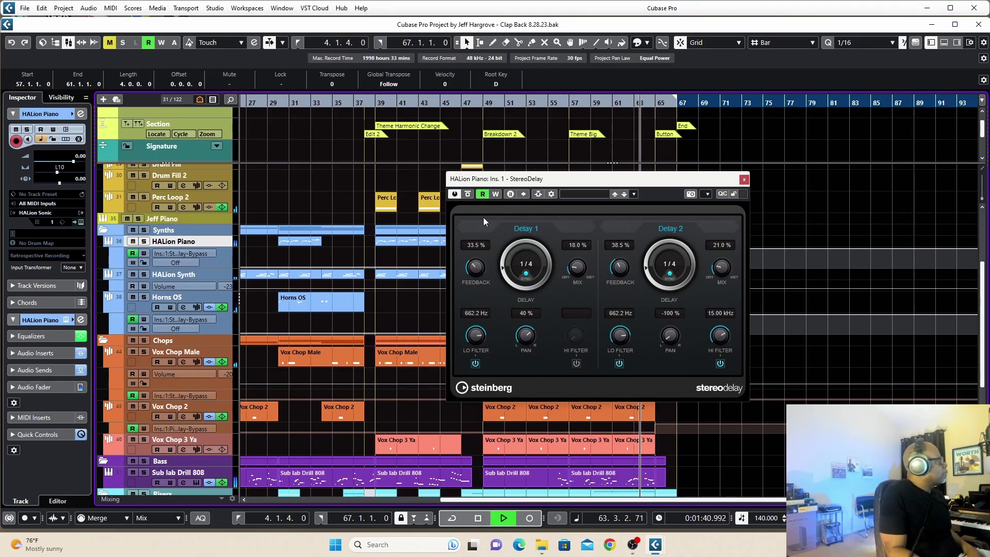
pyautogui.click(467, 194)
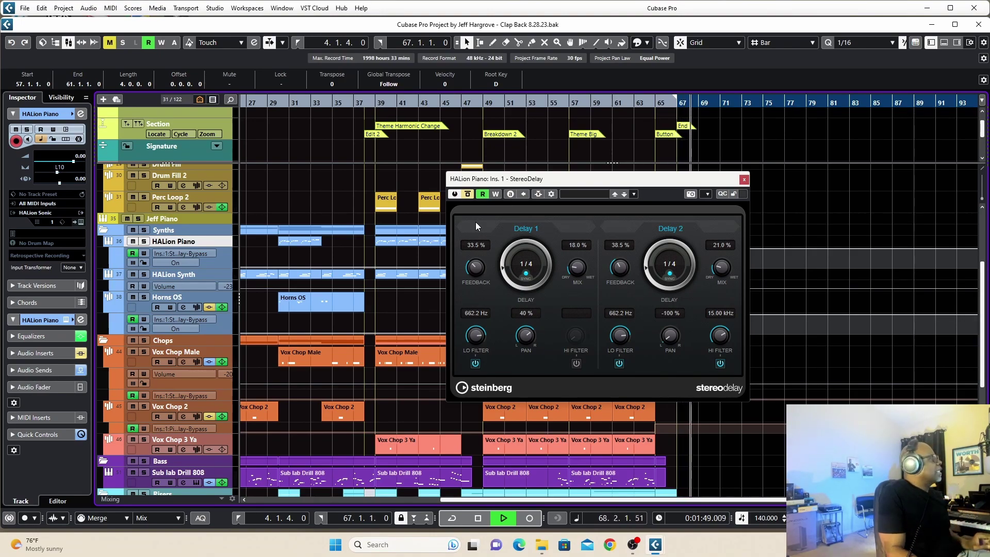
pyautogui.press('space')
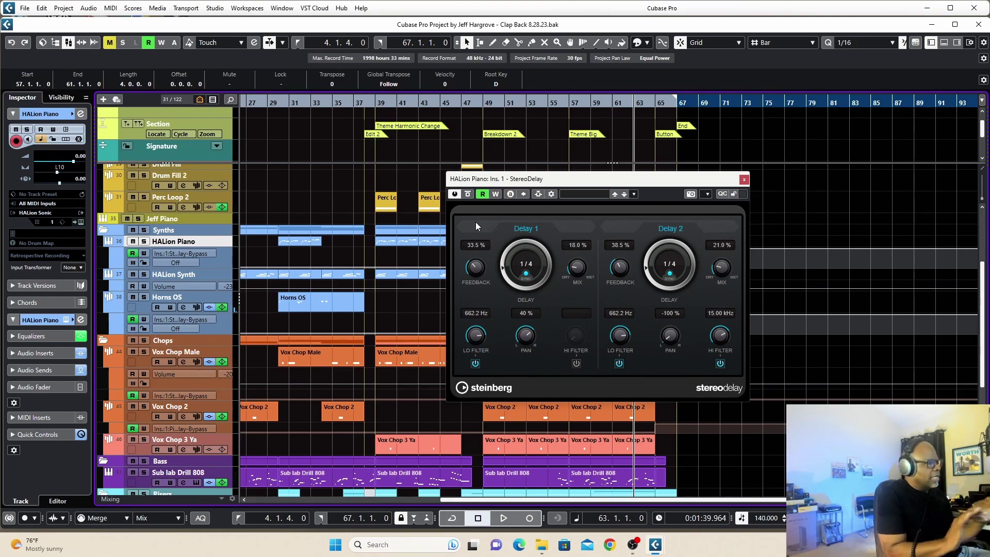
pyautogui.press('Home')
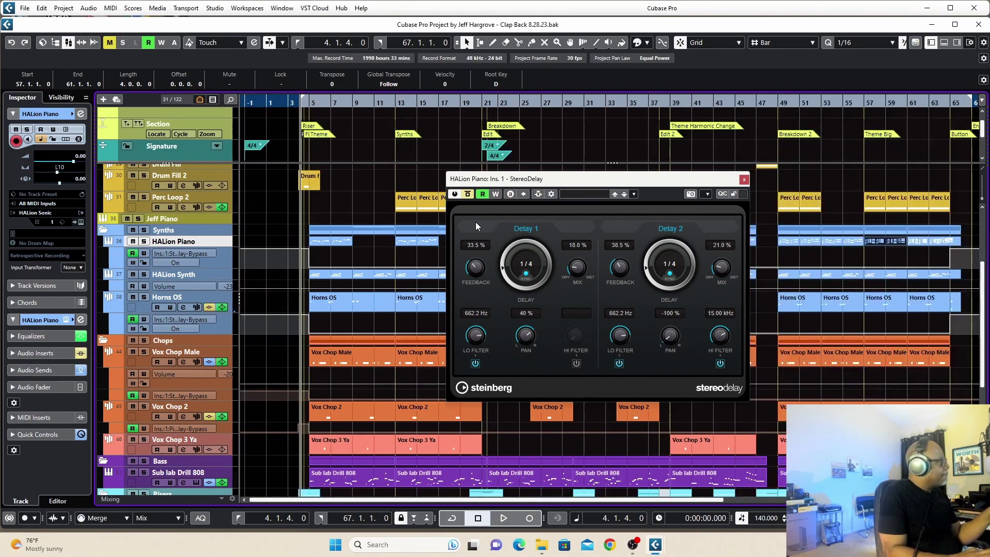